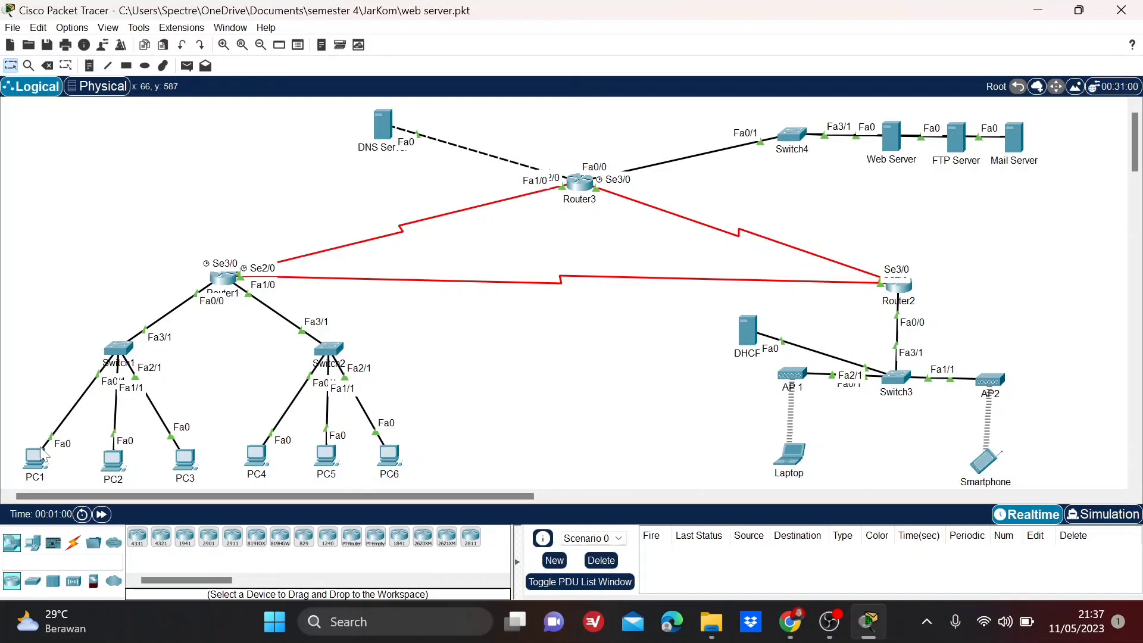
# Examine PC1's static IP configuration, checking its IPv4 address, subnet mask and default gateway.
pyautogui.click(39, 452)
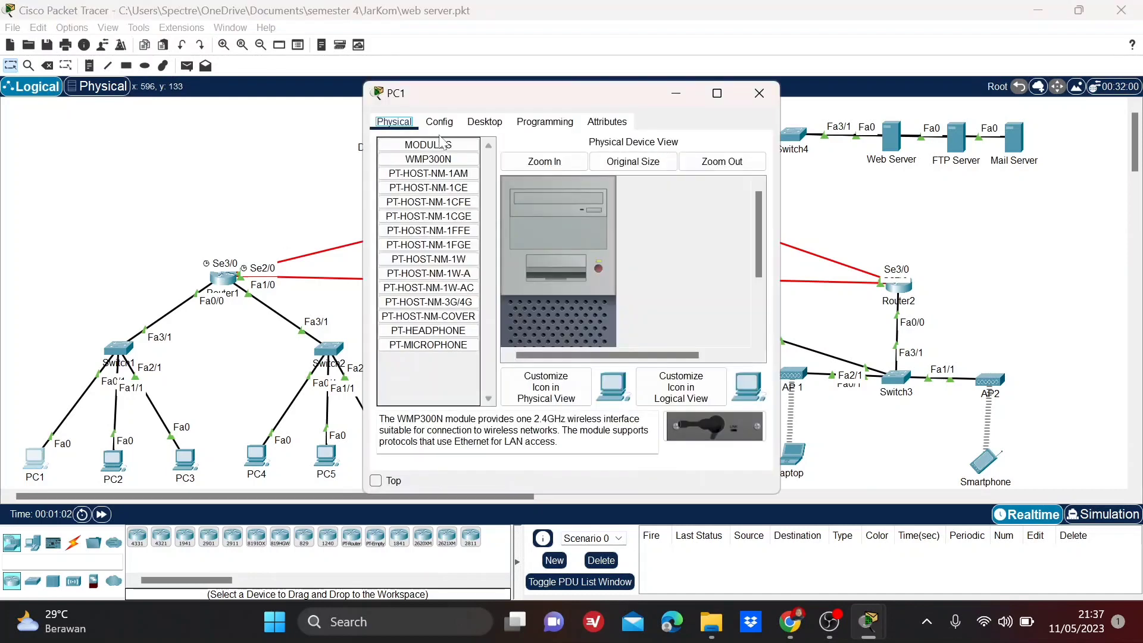
pyautogui.click(482, 122)
pyautogui.click(407, 176)
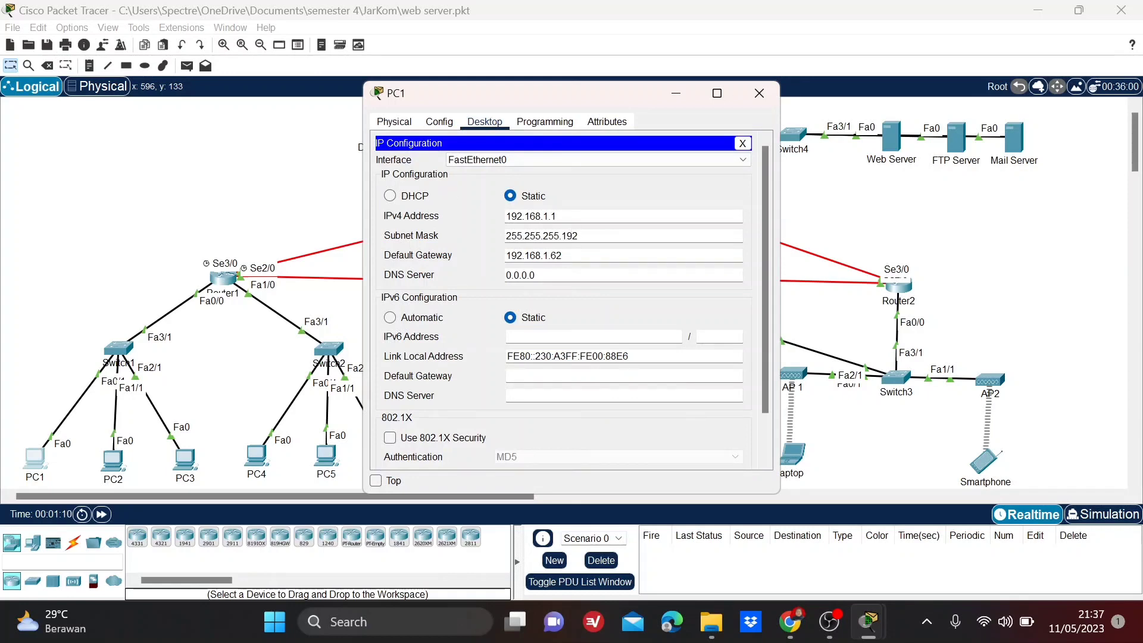
pyautogui.moveTo(556, 216); pyautogui.dragTo(485, 214)
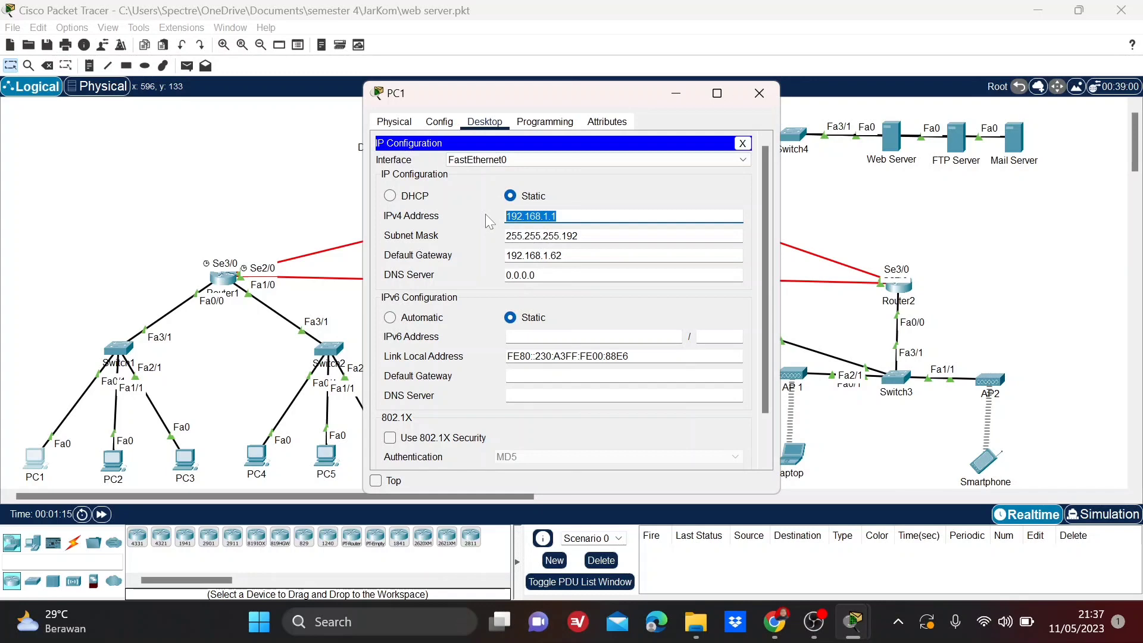
pyautogui.moveTo(576, 236); pyautogui.dragTo(484, 234)
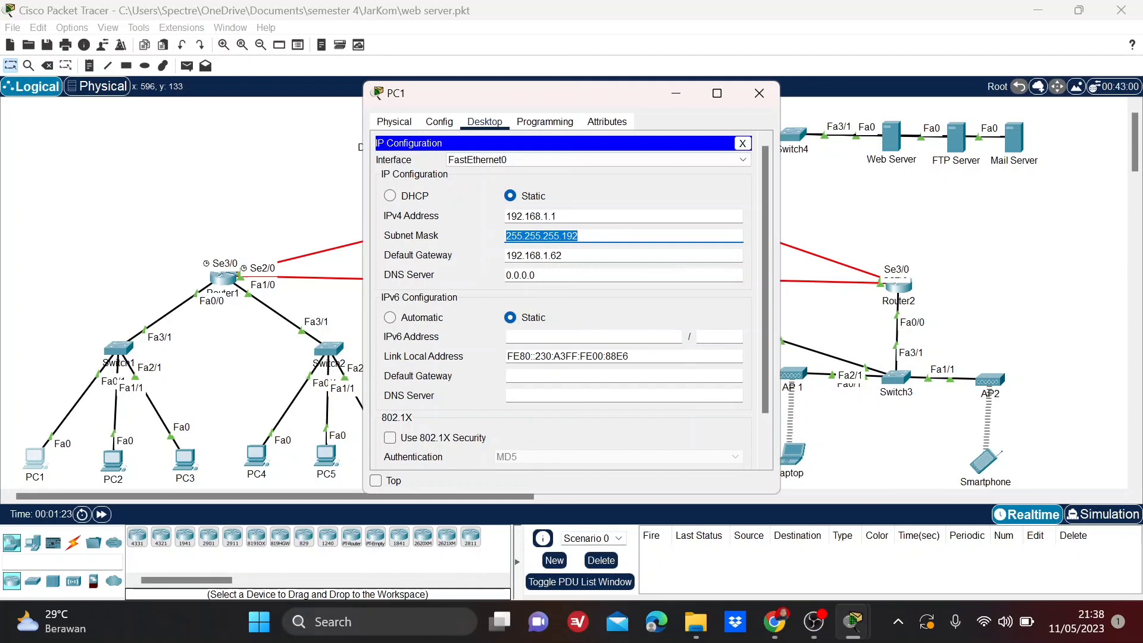
pyautogui.moveTo(564, 256); pyautogui.dragTo(481, 254)
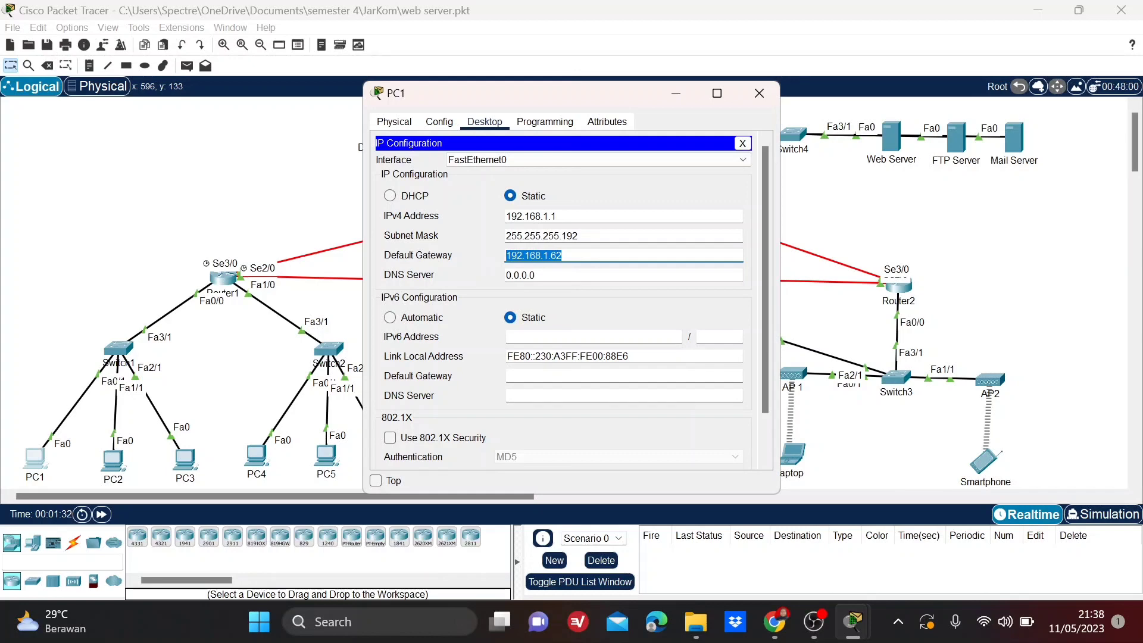
pyautogui.moveTo(576, 235); pyautogui.dragTo(484, 233)
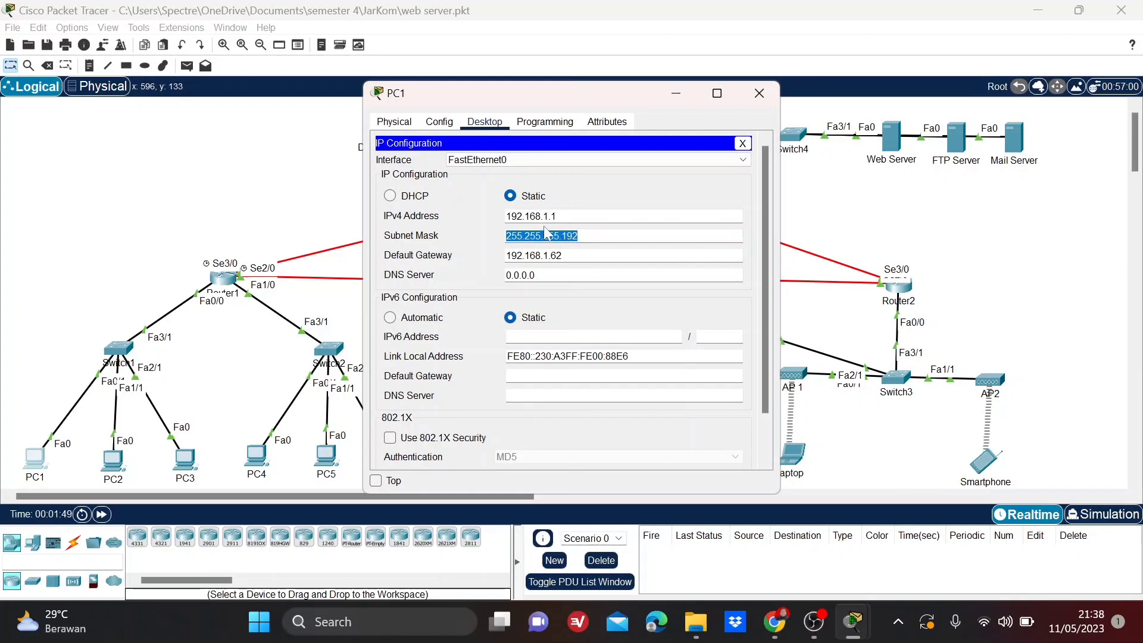
pyautogui.moveTo(557, 216); pyautogui.dragTo(490, 222)
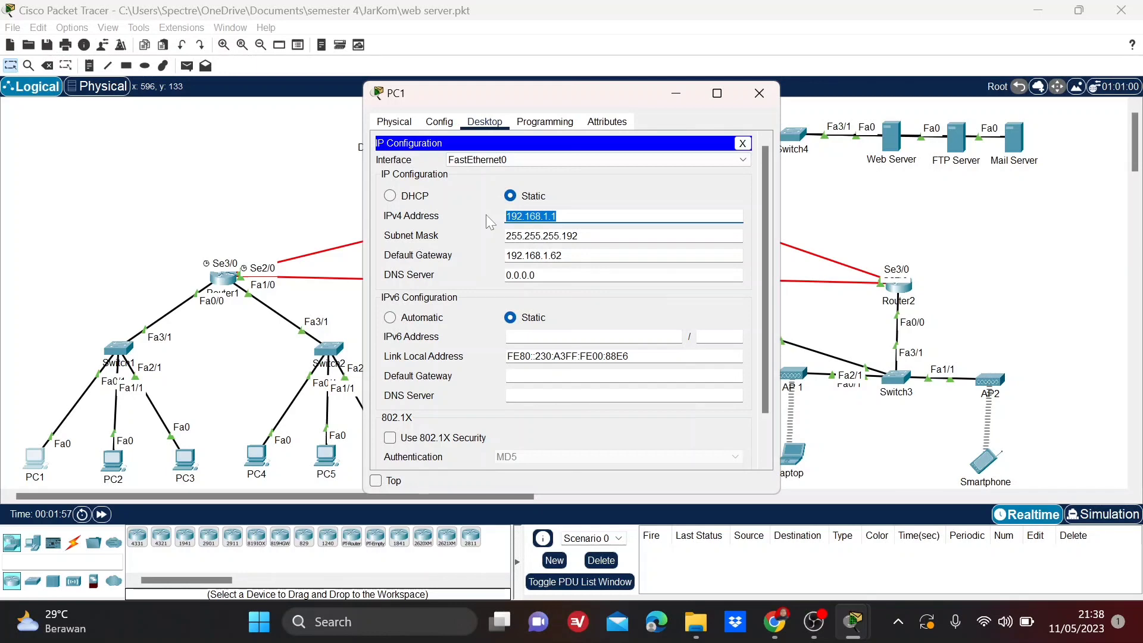
pyautogui.click(755, 94)
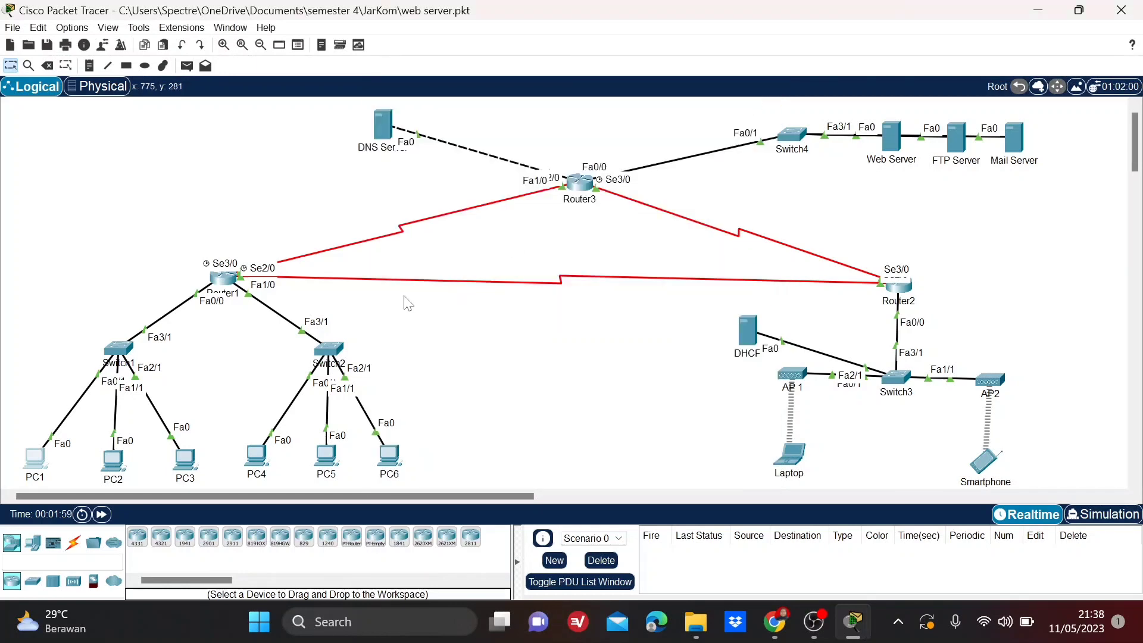
# Review PC2's IP configuration, checking its IPv4 address and default gateway.
pyautogui.click(113, 467)
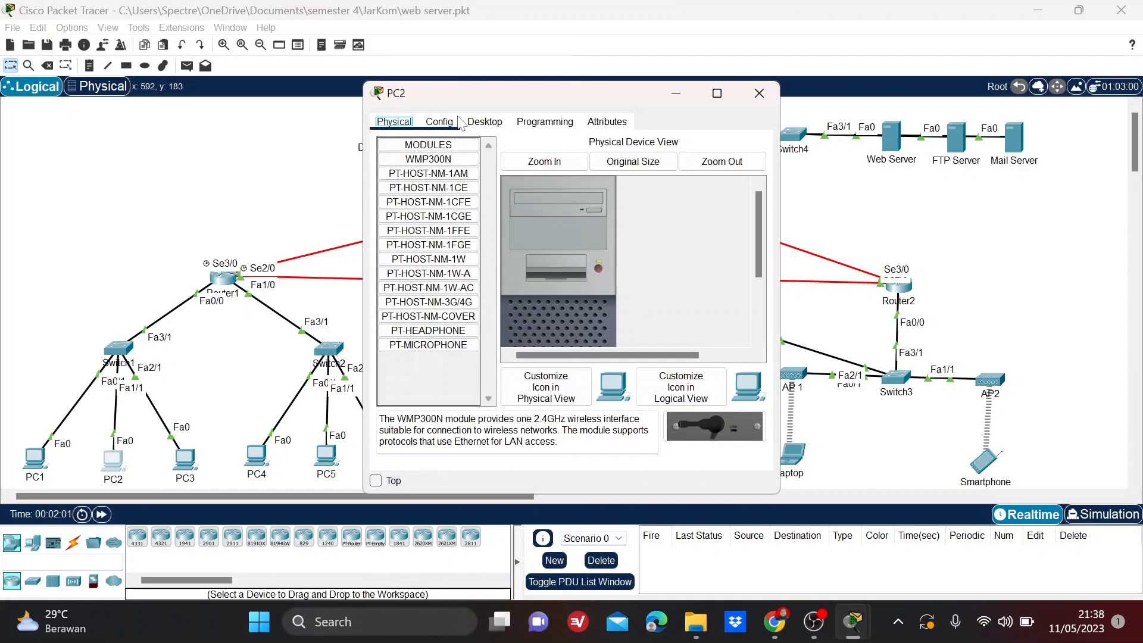
pyautogui.click(486, 123)
pyautogui.click(424, 163)
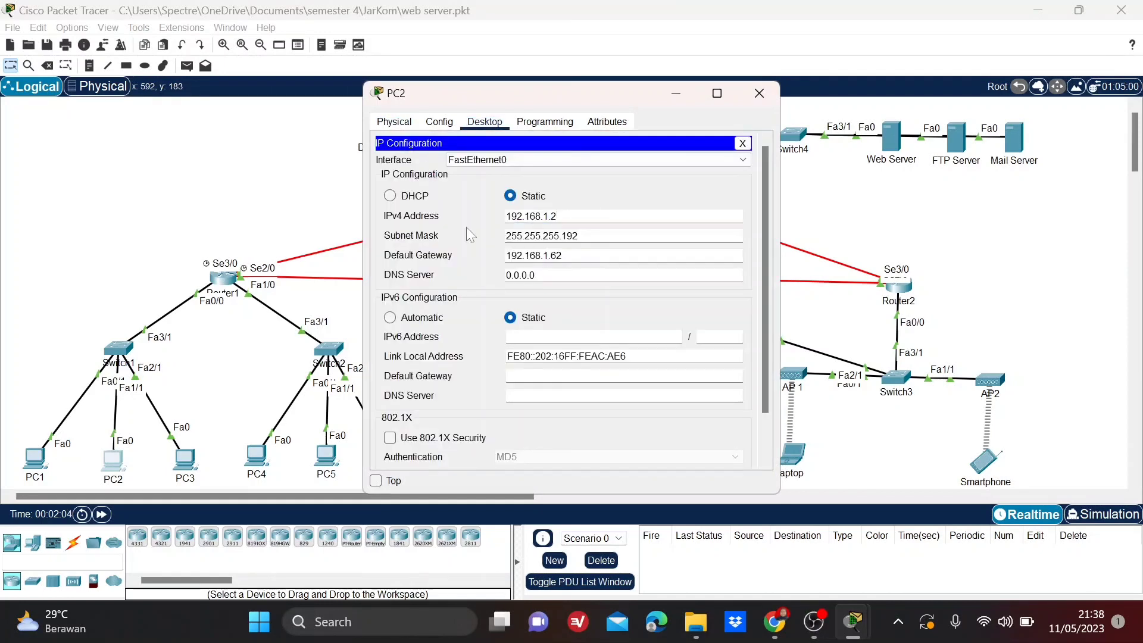
pyautogui.moveTo(558, 216); pyautogui.dragTo(492, 219)
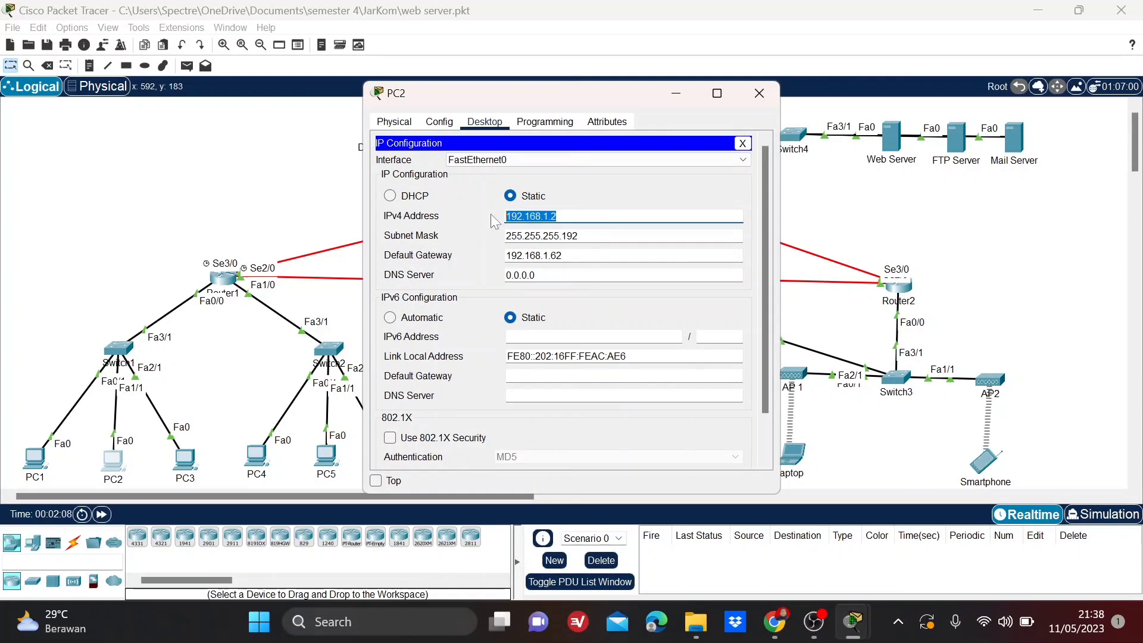
pyautogui.moveTo(563, 255); pyautogui.dragTo(505, 256)
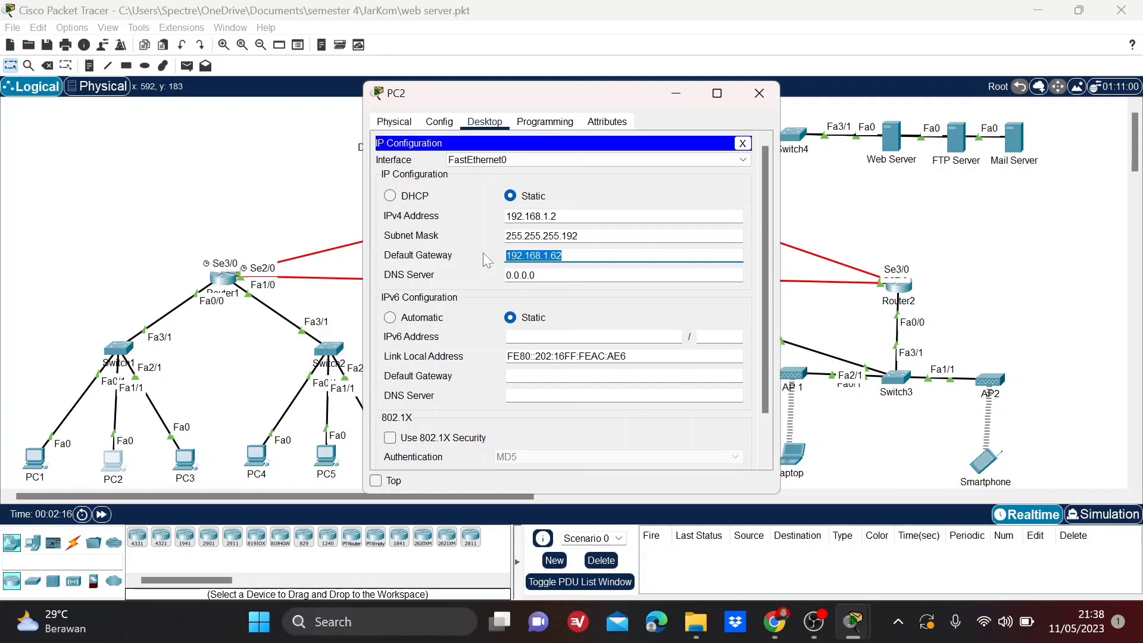
pyautogui.click(759, 93)
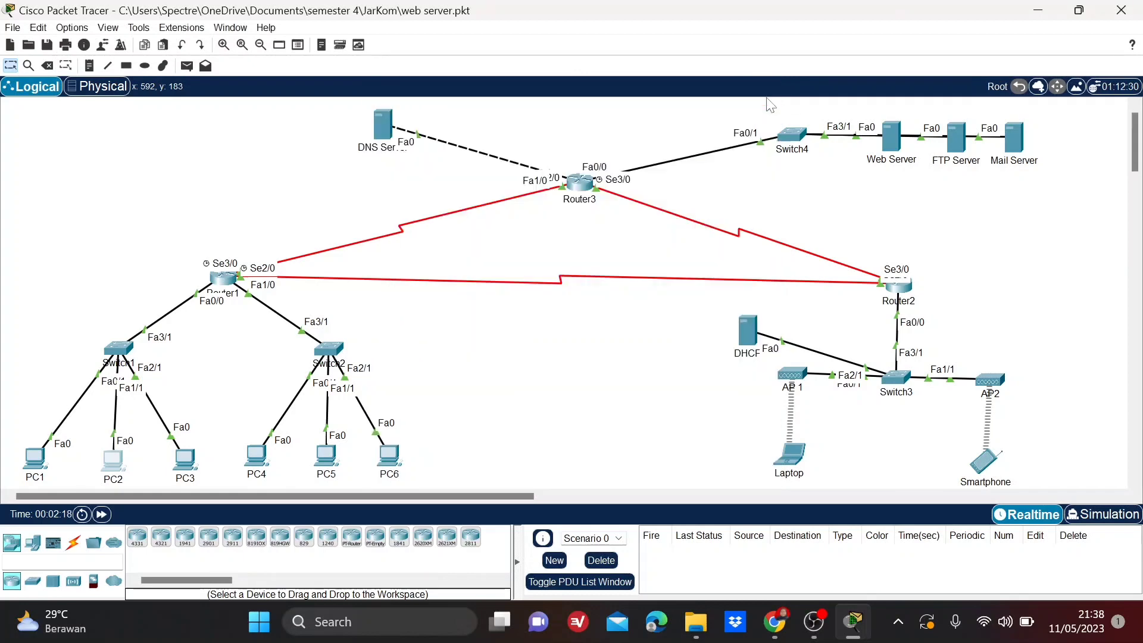
# Review PC3's IP configuration, checking its IPv4 address and default gateway.
pyautogui.click(186, 467)
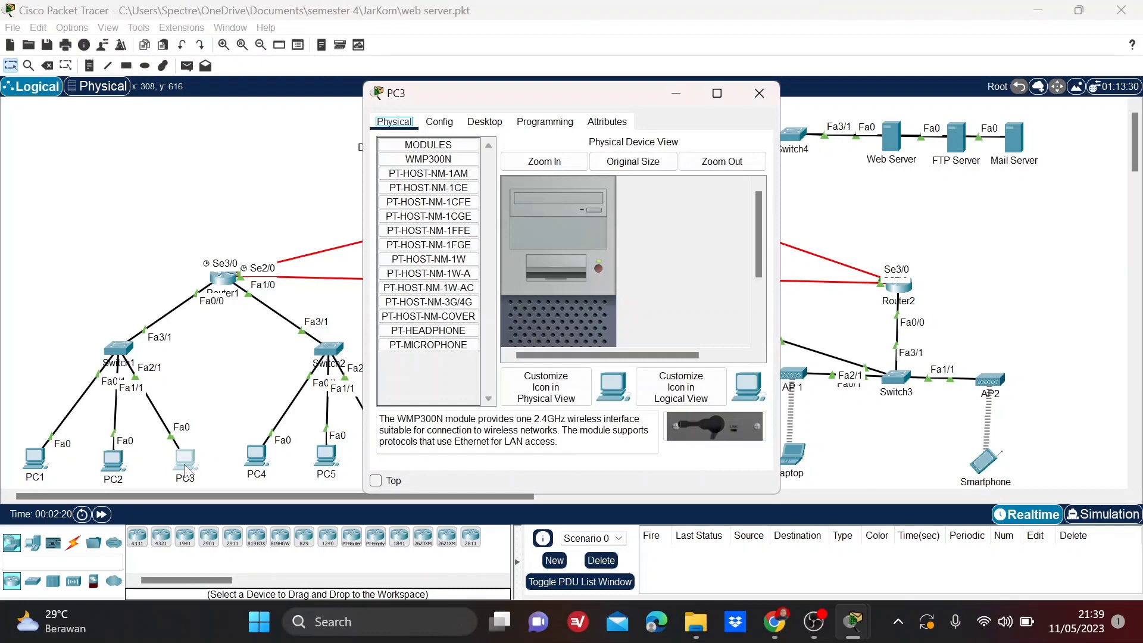
pyautogui.click(483, 123)
pyautogui.click(425, 169)
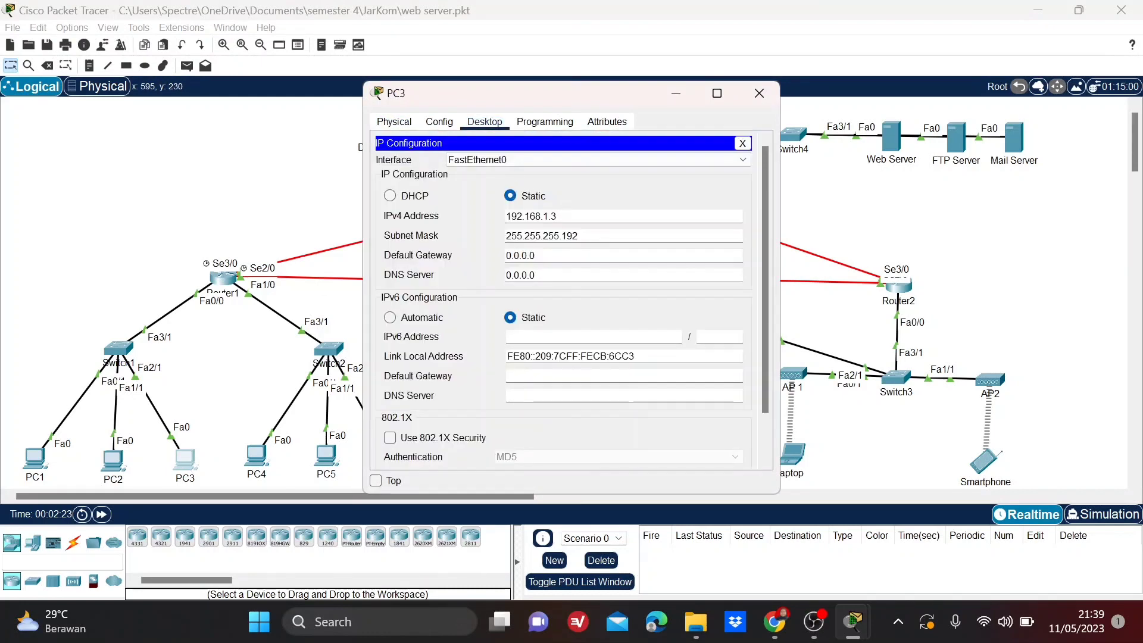
pyautogui.moveTo(562, 216); pyautogui.dragTo(488, 205)
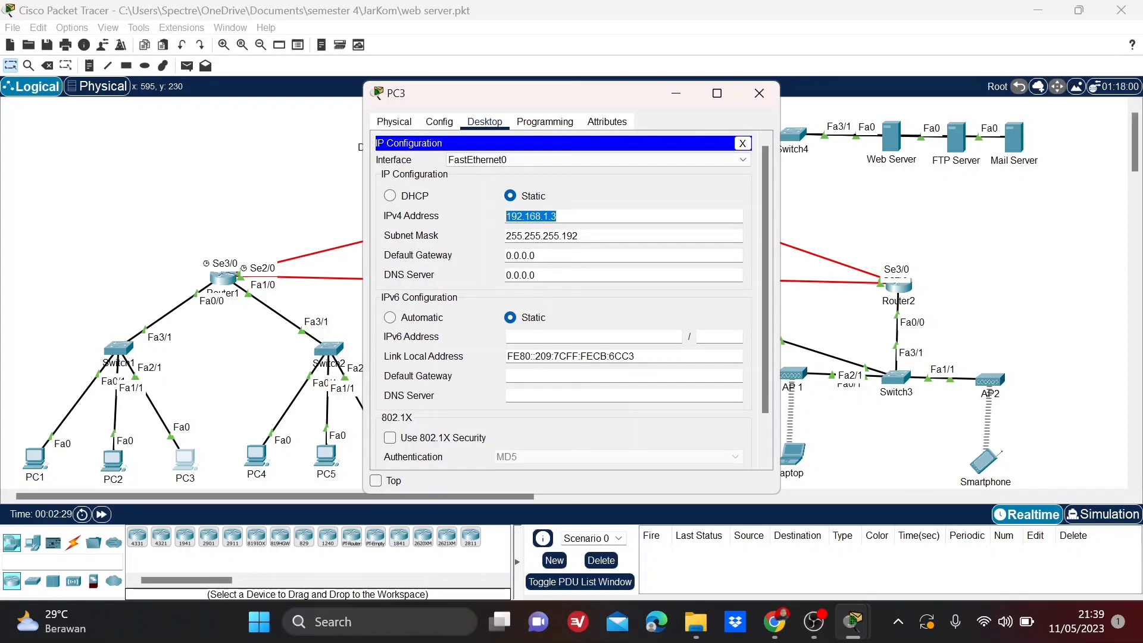
pyautogui.press('Tab')
pyautogui.press('Tab')
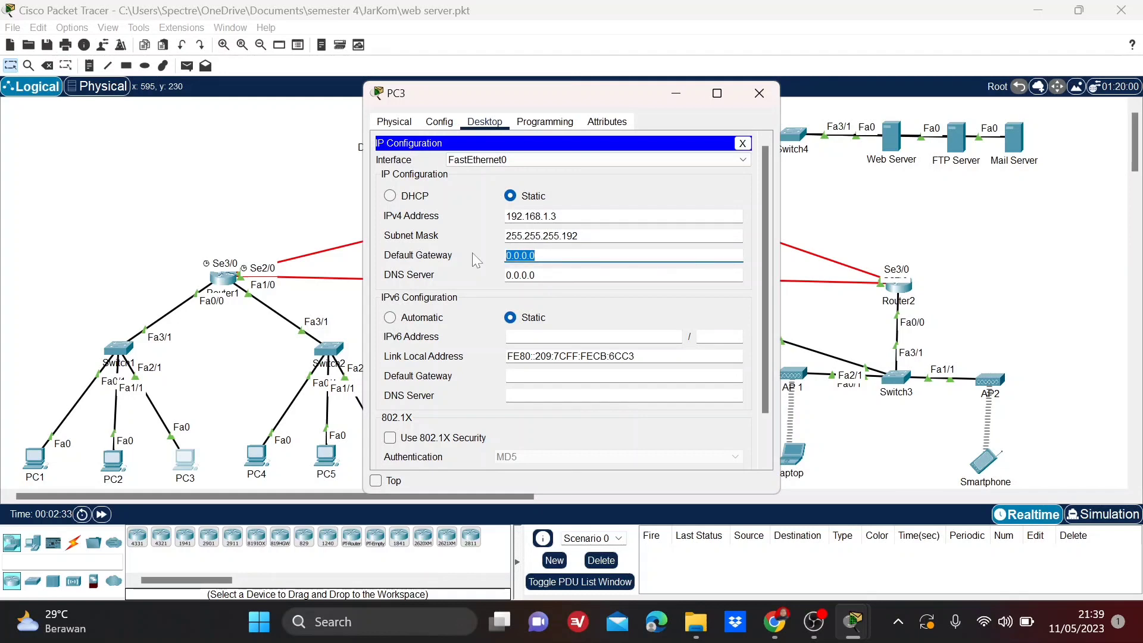
pyautogui.click(760, 93)
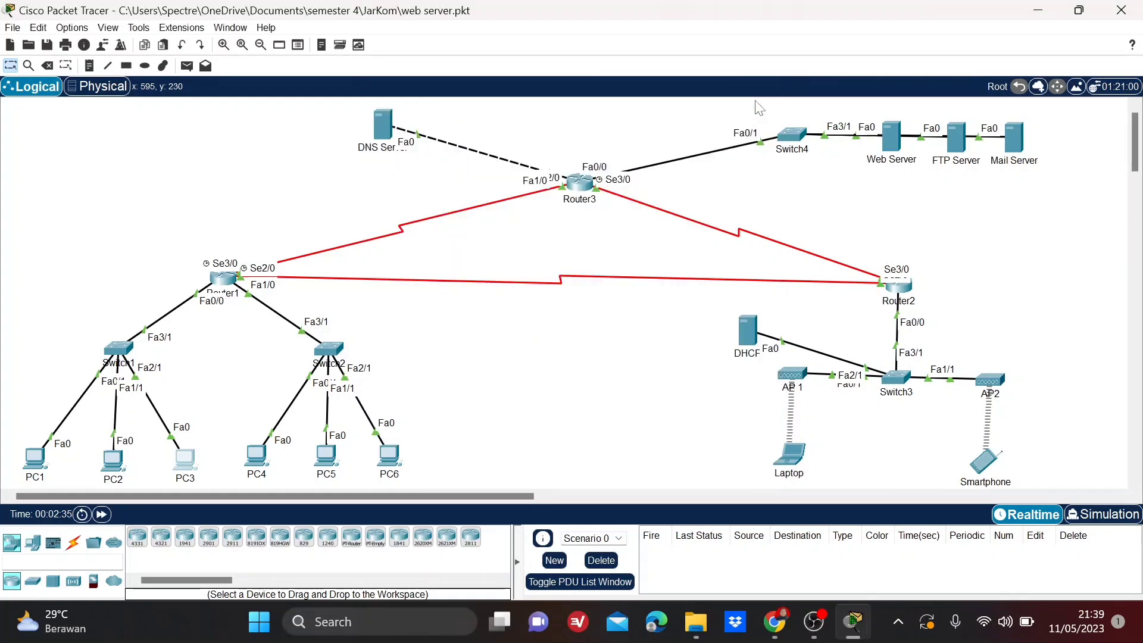
# Examine the IPv4 address and default gateway in PC4's static IP configuration.
pyautogui.click(258, 454)
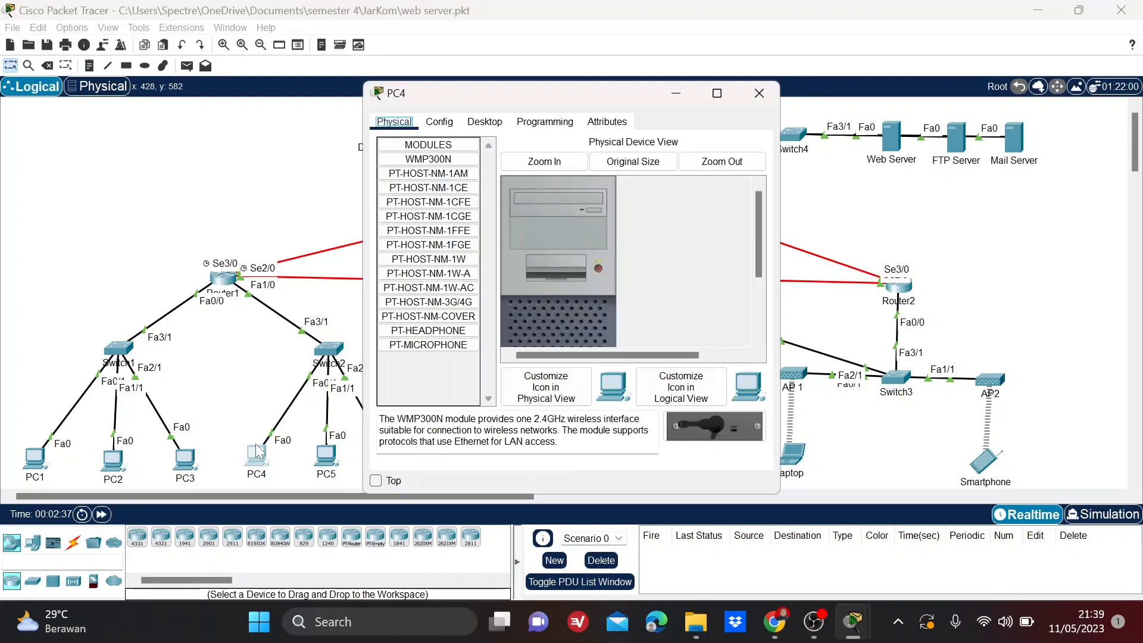
pyautogui.click(484, 122)
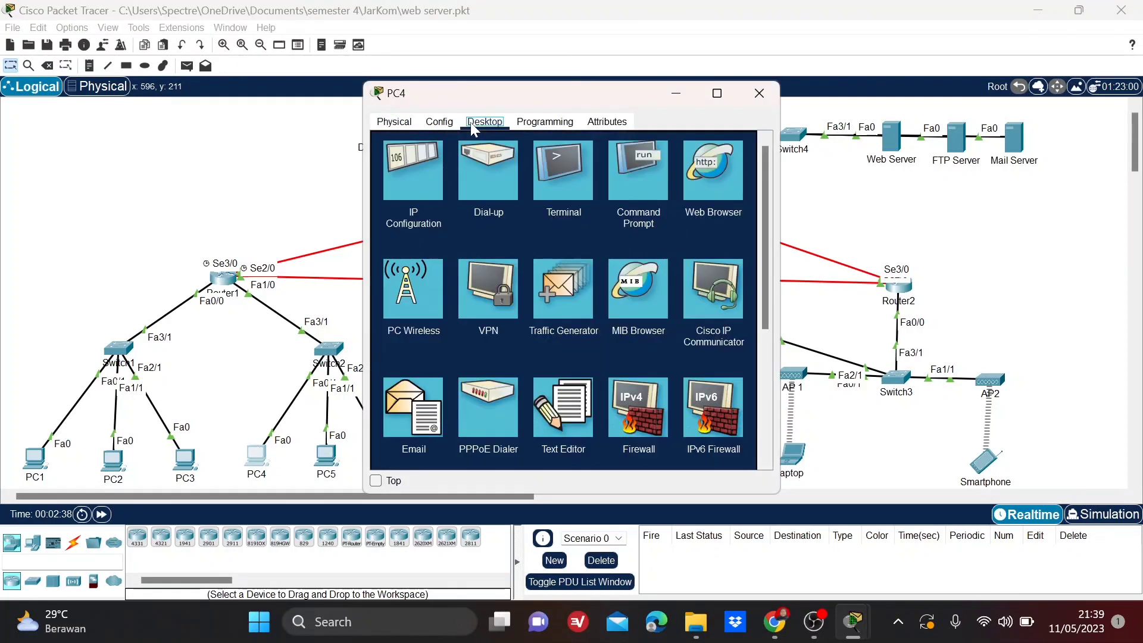
pyautogui.click(424, 188)
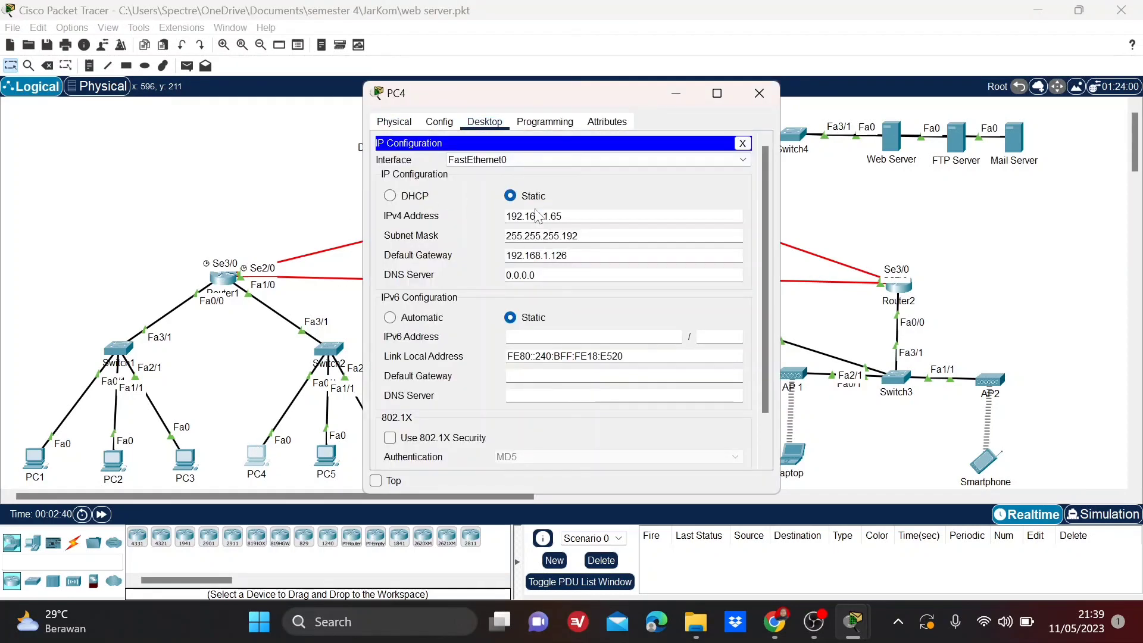
pyautogui.moveTo(562, 216); pyautogui.dragTo(486, 216)
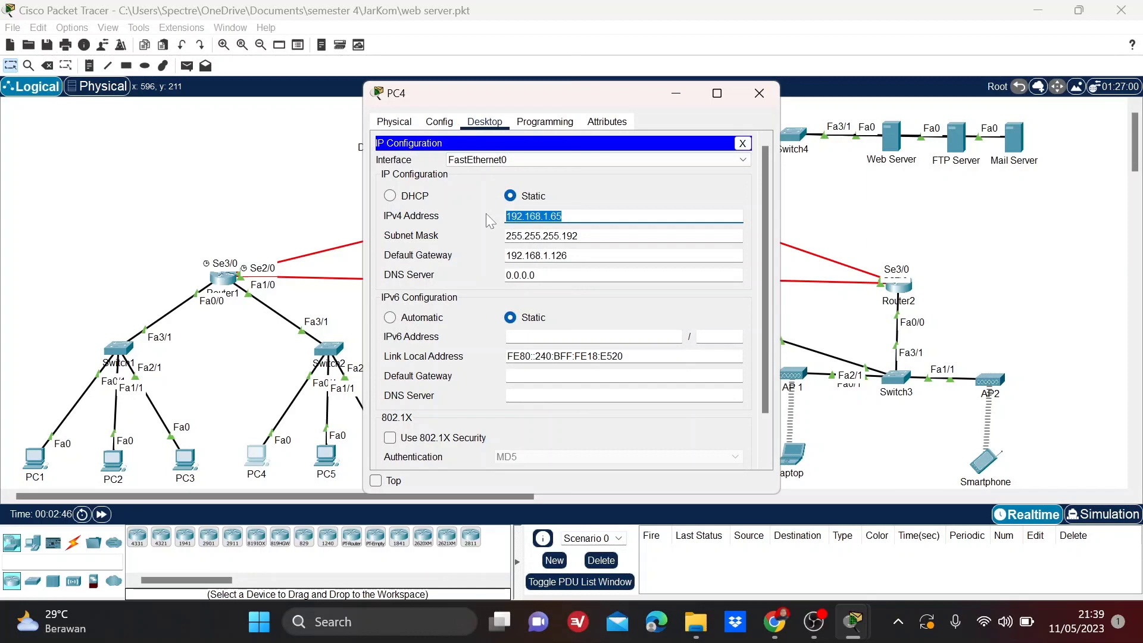
pyautogui.moveTo(568, 255); pyautogui.dragTo(486, 255)
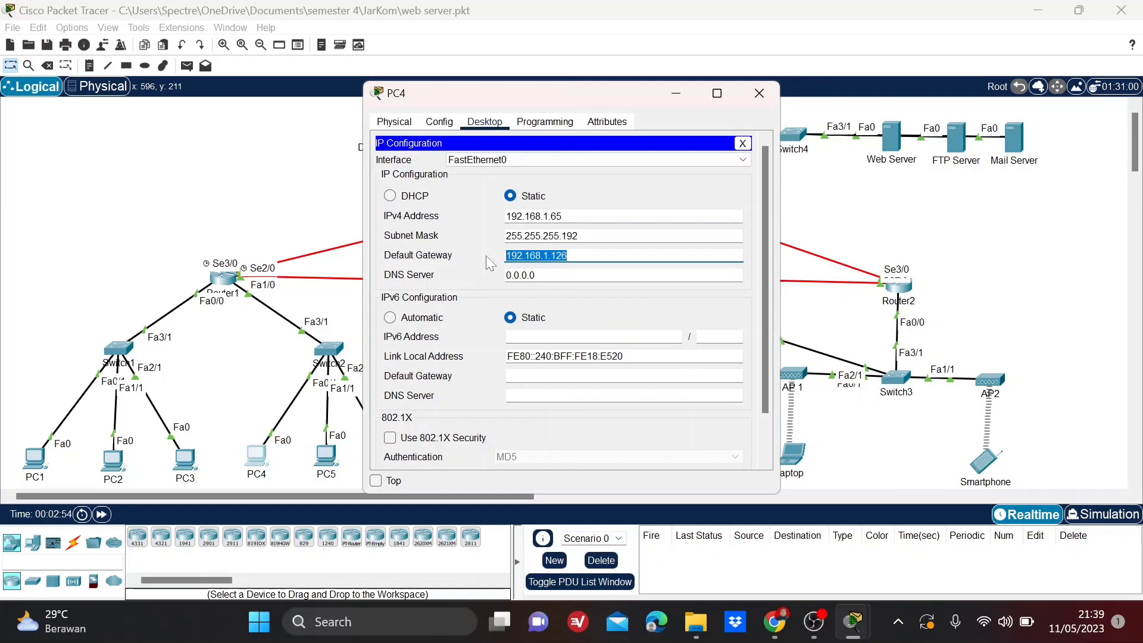
pyautogui.moveTo(563, 217); pyautogui.dragTo(490, 212)
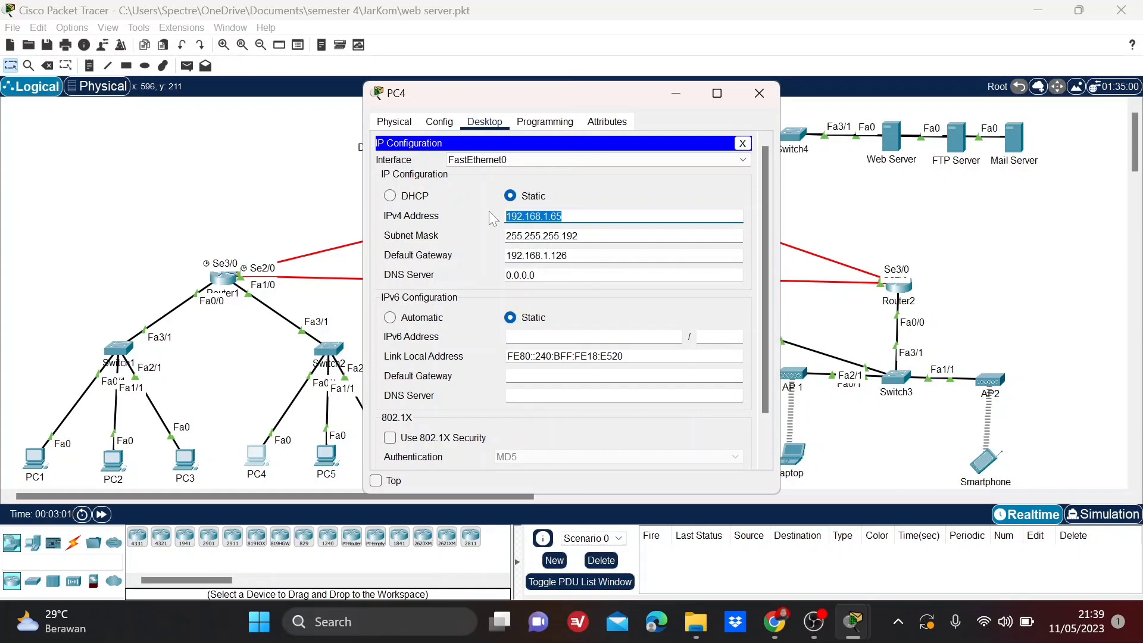
pyautogui.click(759, 93)
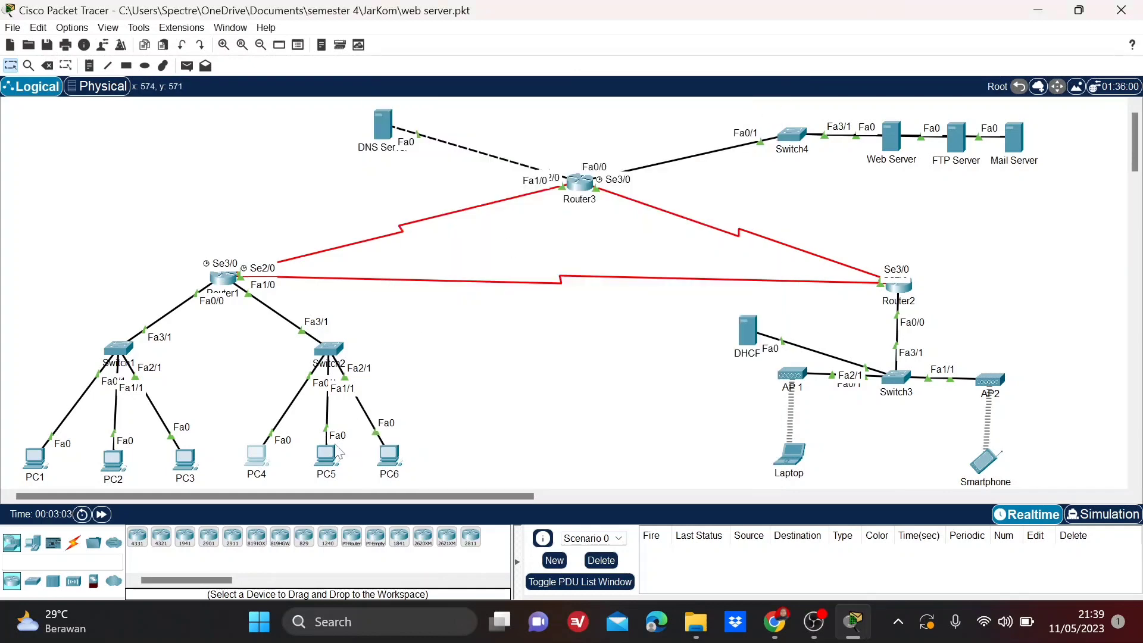
# Review PC5's IP configuration, checking its IPv4 address and default gateway.
pyautogui.click(327, 460)
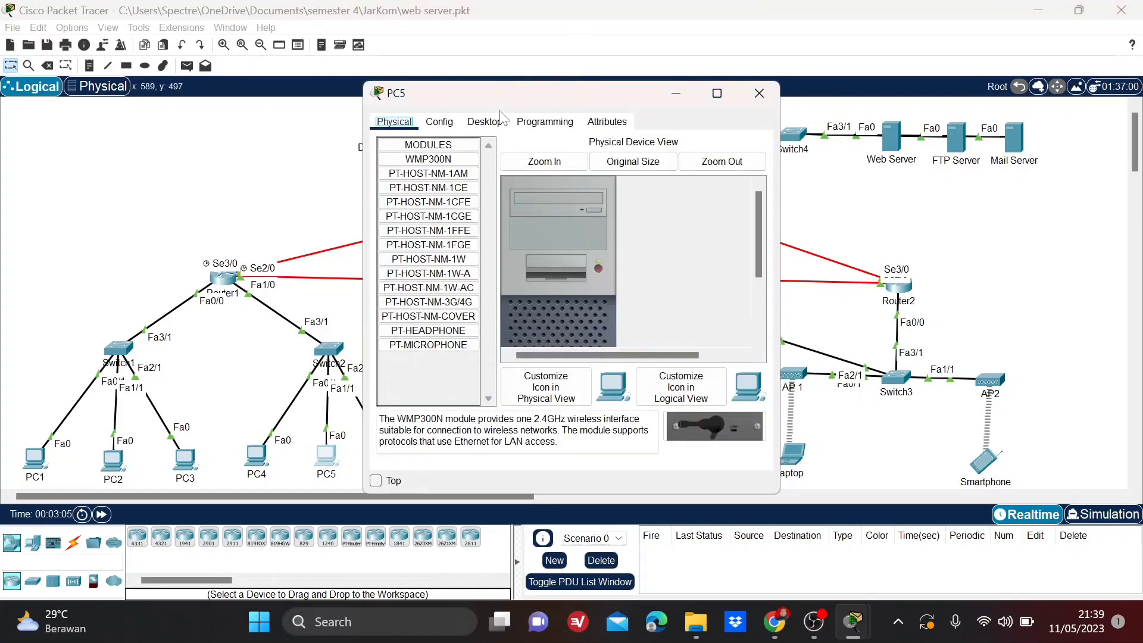
pyautogui.click(485, 121)
pyautogui.click(412, 156)
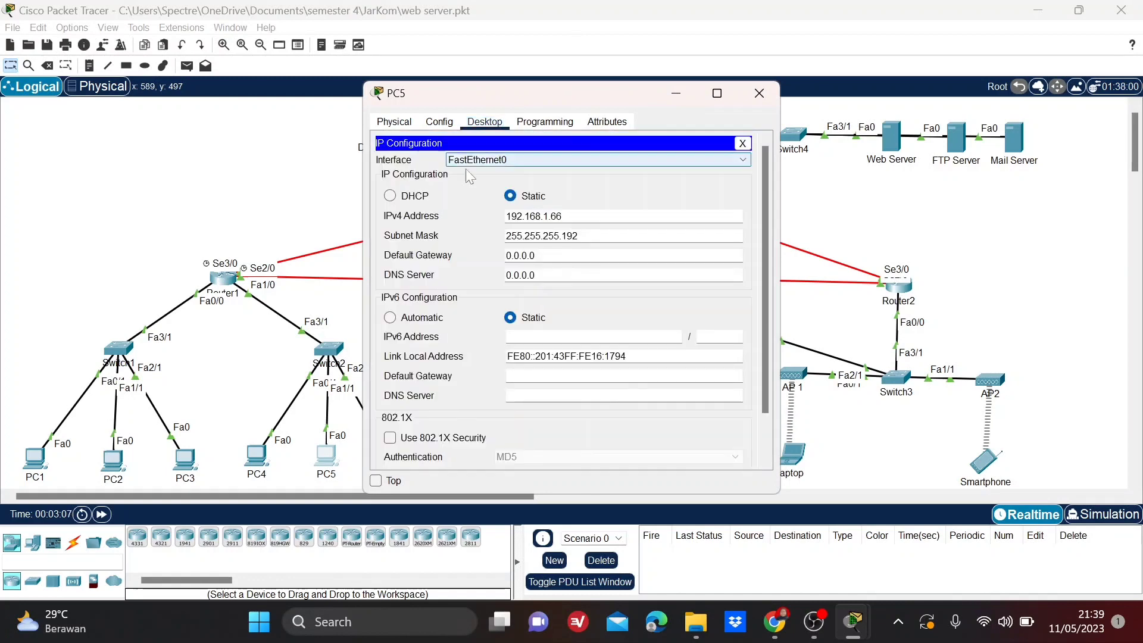
pyautogui.moveTo(563, 216); pyautogui.dragTo(482, 220)
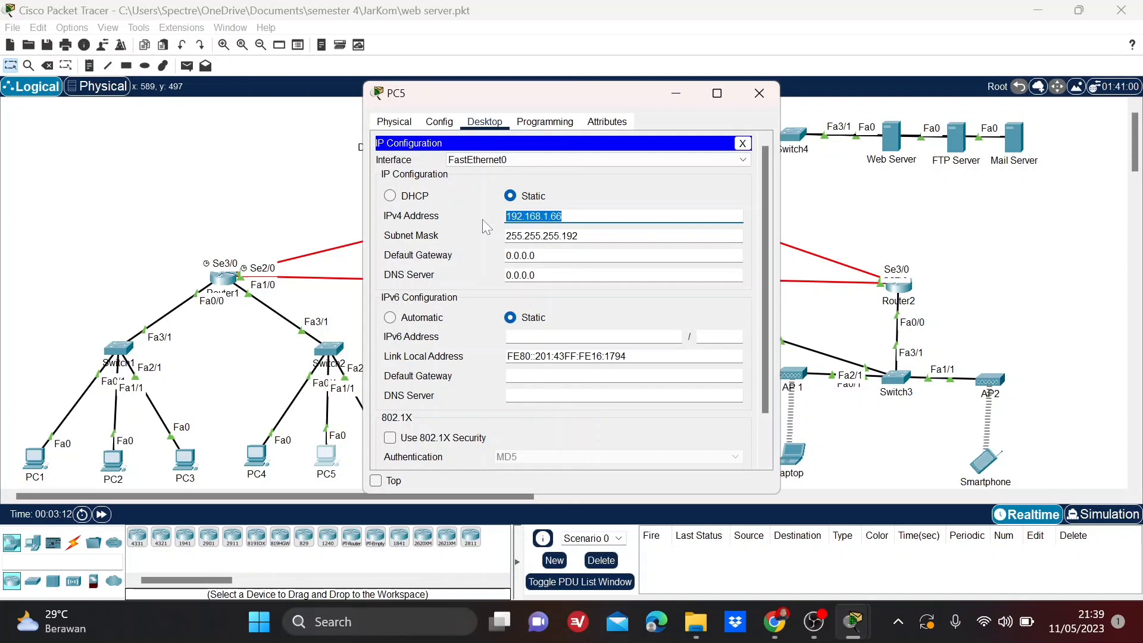
pyautogui.press('Tab')
pyautogui.press('Tab')
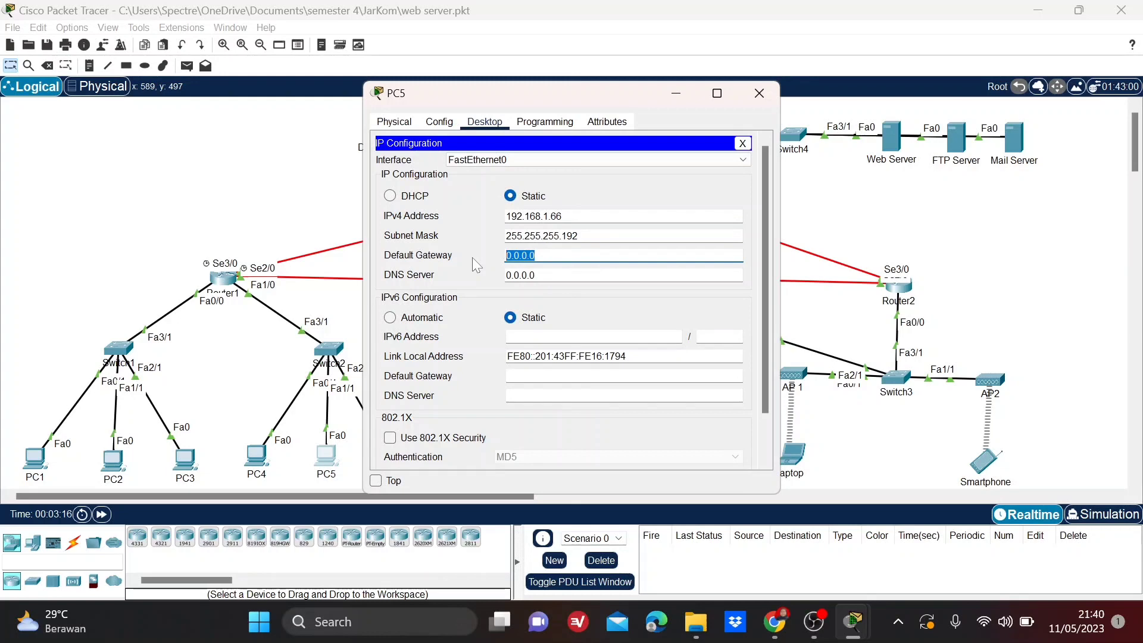
pyautogui.click(759, 93)
# Review PC6's IP configuration, checking its IPv4 address and default gateway.
pyautogui.click(389, 456)
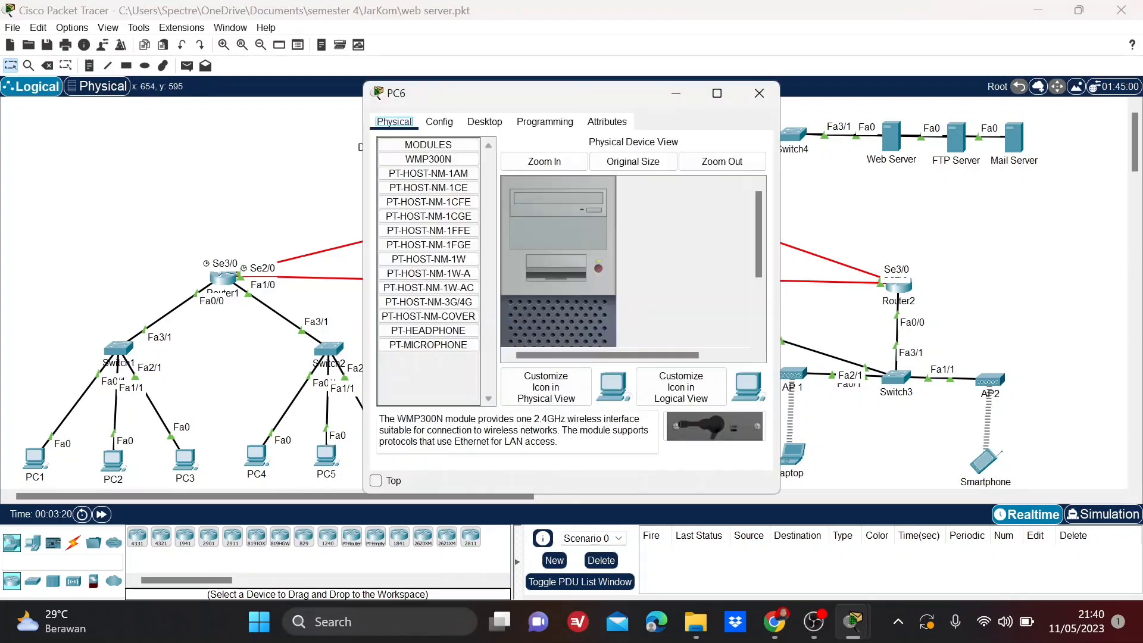
pyautogui.click(485, 122)
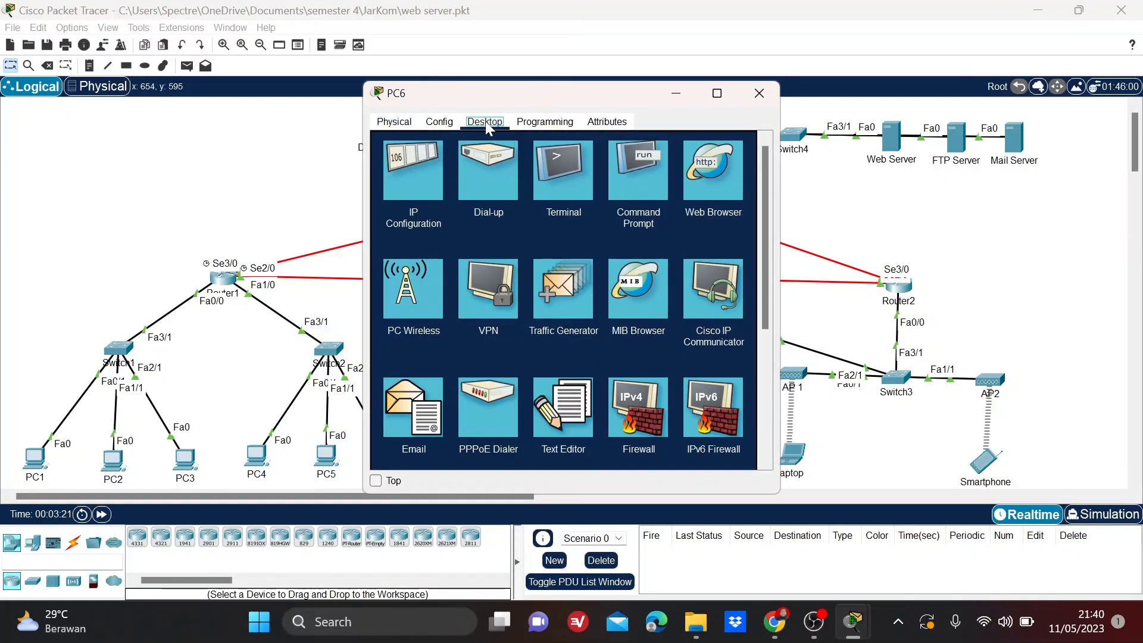
pyautogui.click(403, 178)
pyautogui.moveTo(565, 216); pyautogui.dragTo(491, 214)
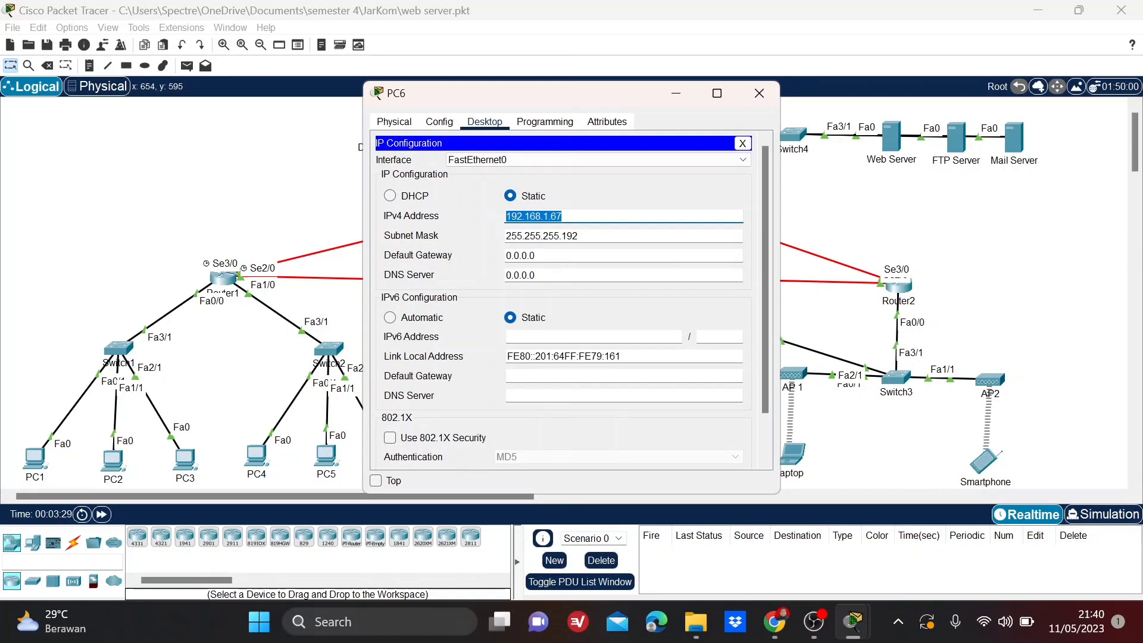
pyautogui.moveTo(539, 256); pyautogui.dragTo(488, 252)
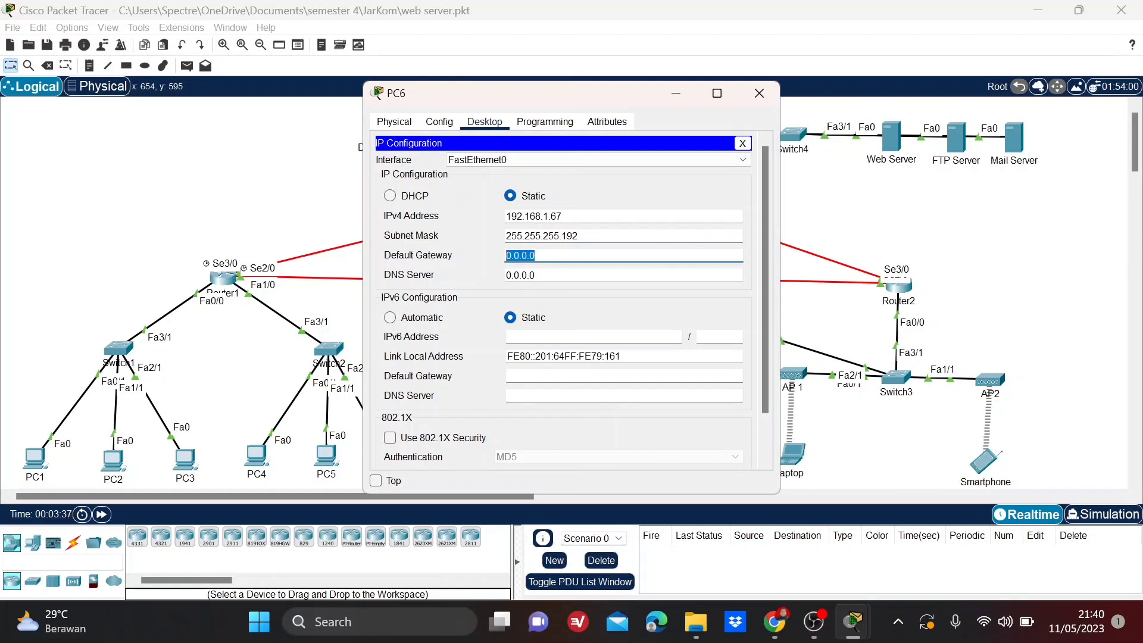
pyautogui.click(766, 97)
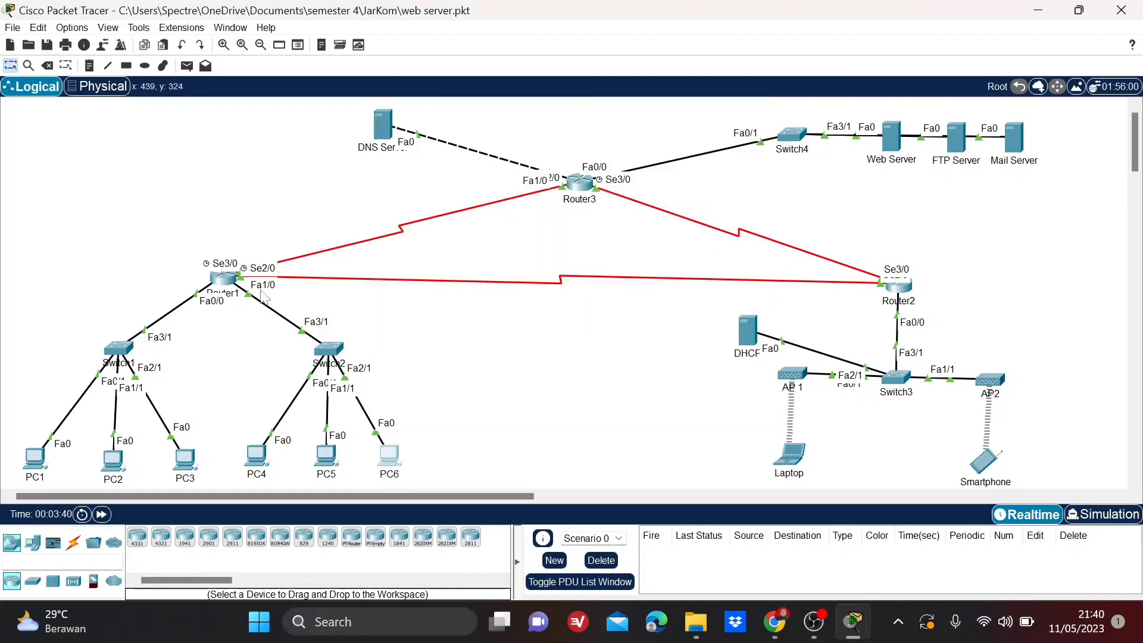
# Review the network addresses listed in Router1's RIP routing configuration.
pyautogui.click(219, 284)
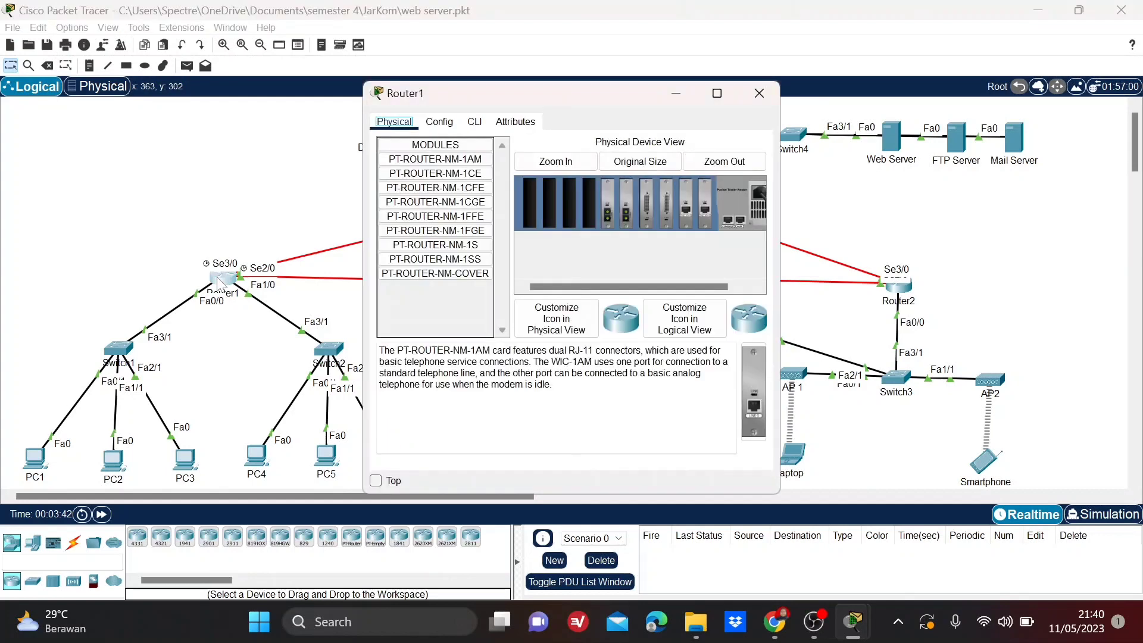
pyautogui.click(447, 124)
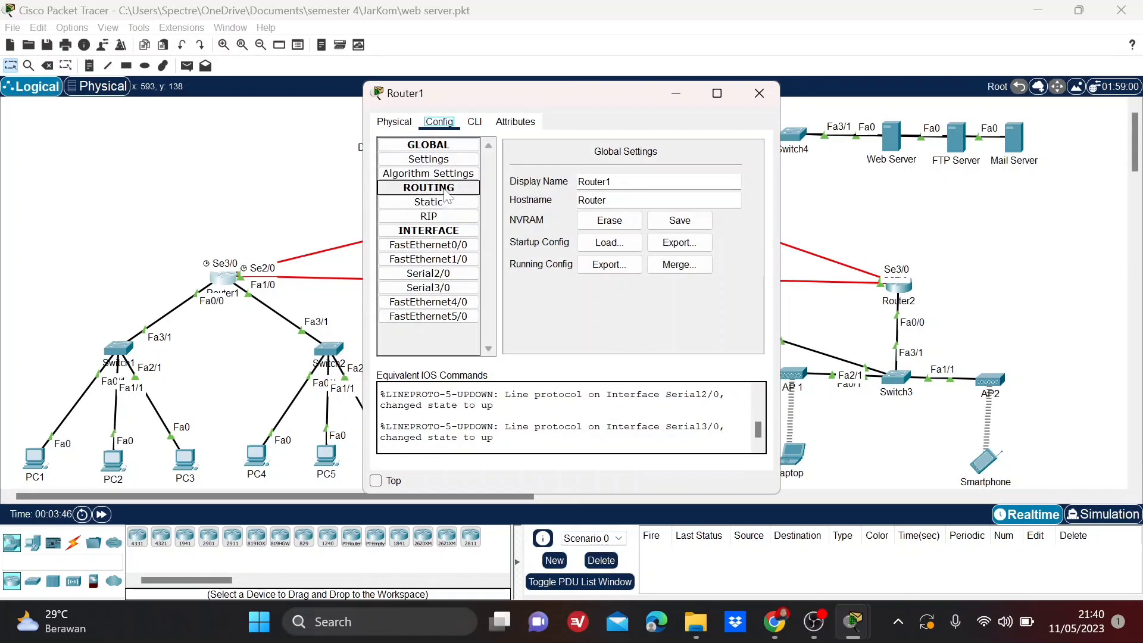
pyautogui.click(451, 218)
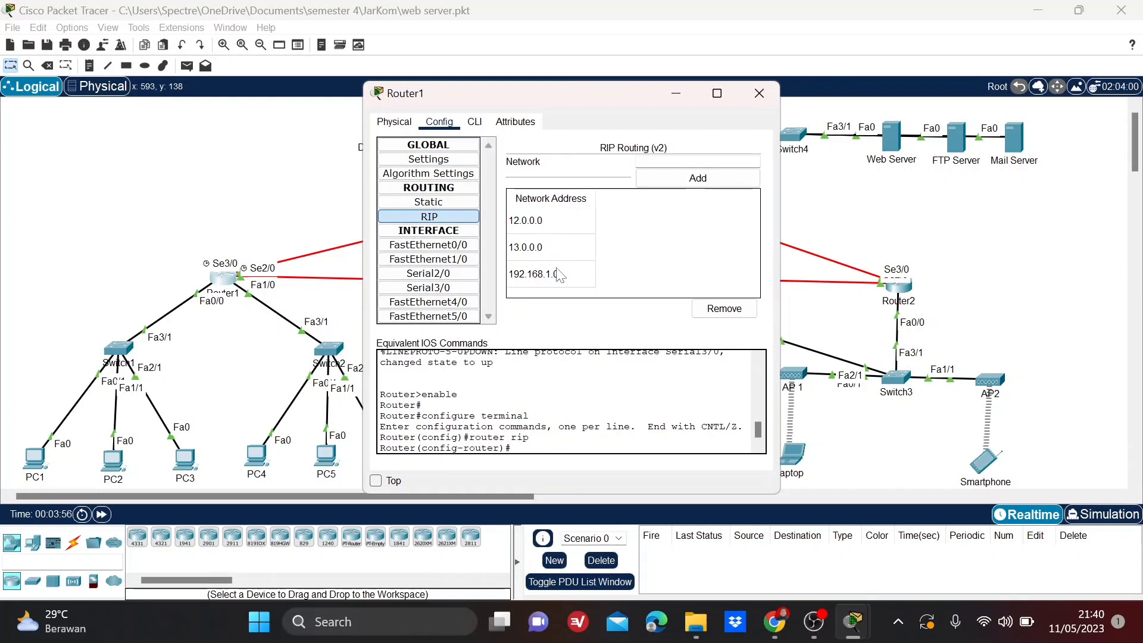
# Check the IPv4 addresses and subnet masks of Router1's FastEthernet0/0 and FastEthernet1/0 interfaces.
pyautogui.click(464, 246)
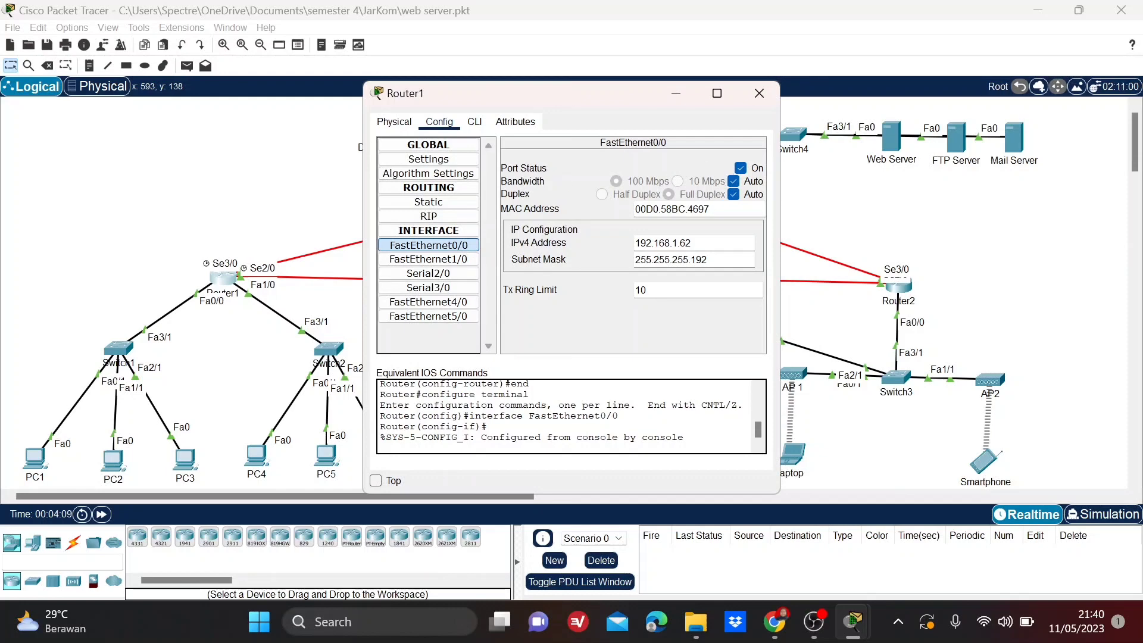
pyautogui.moveTo(692, 243); pyautogui.dragTo(634, 243)
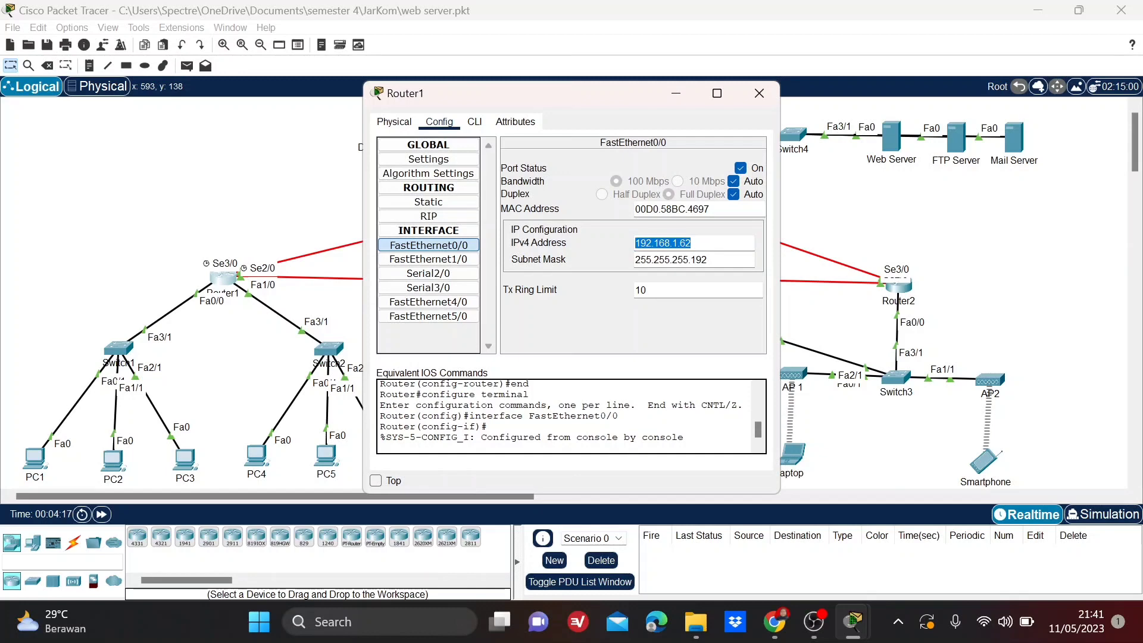
pyautogui.press('Tab')
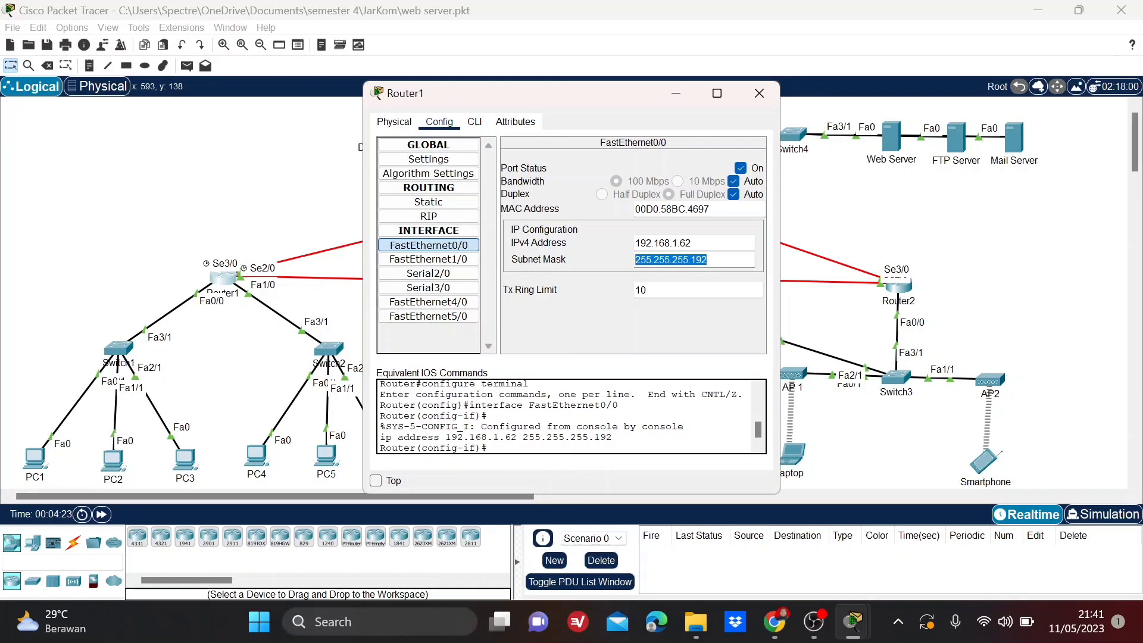
pyautogui.click(457, 262)
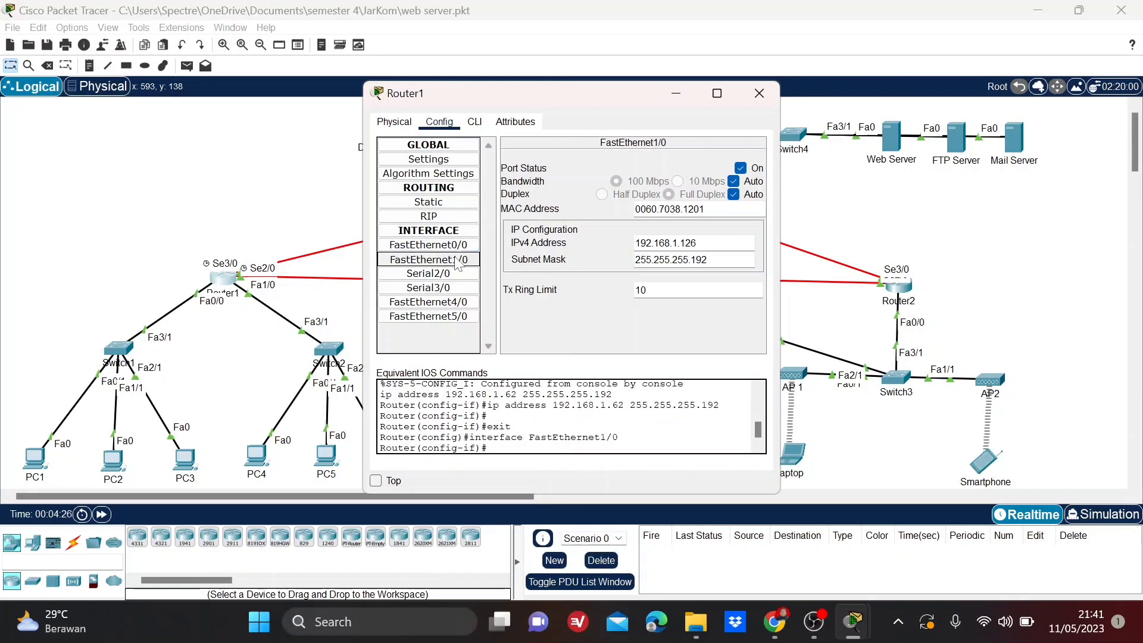
pyautogui.moveTo(698, 243); pyautogui.dragTo(634, 243)
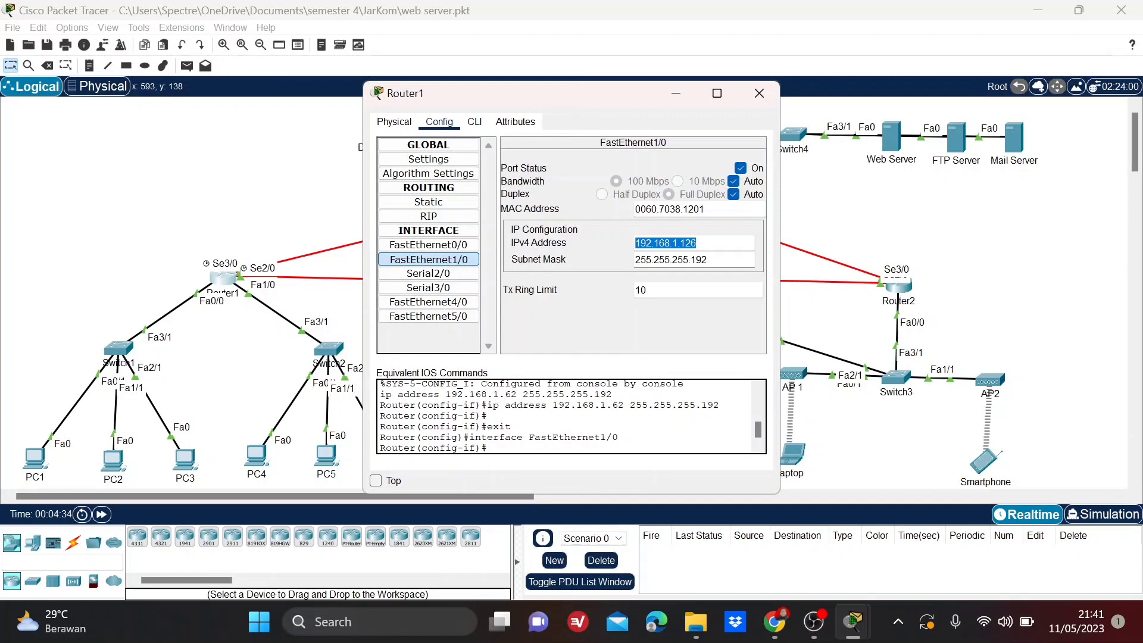
pyautogui.moveTo(712, 259); pyautogui.dragTo(622, 262)
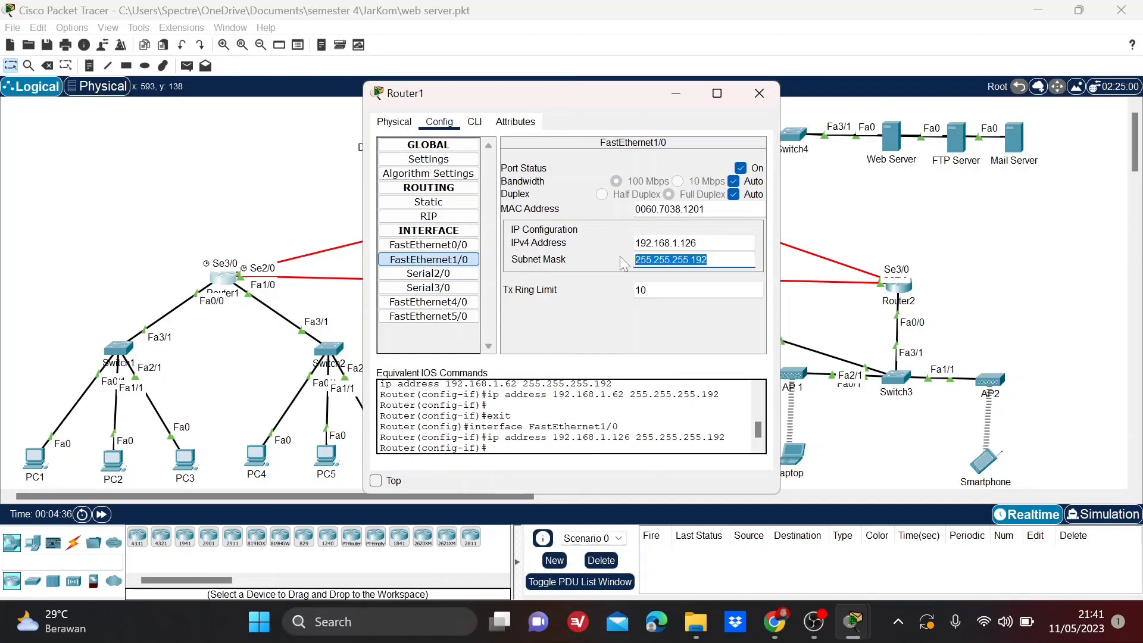
# Check the IPv4 addresses and subnet masks of Router1's Serial2/0 and Serial3/0 interfaces, then close its configuration.
pyautogui.click(457, 274)
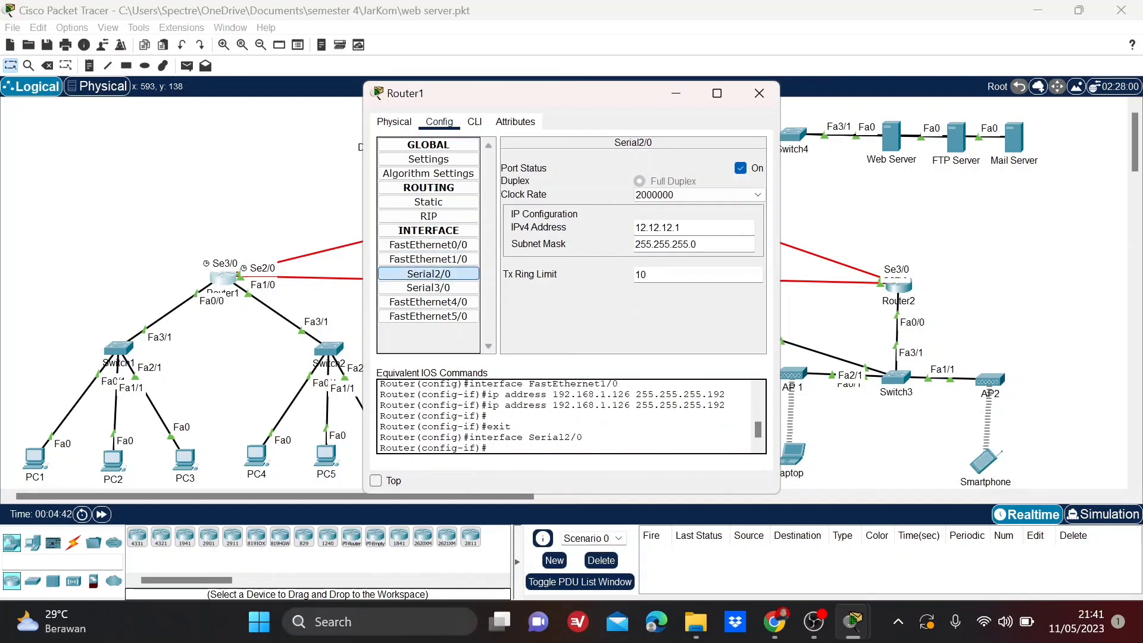
pyautogui.moveTo(682, 227); pyautogui.dragTo(619, 224)
pyautogui.moveTo(698, 244); pyautogui.dragTo(621, 237)
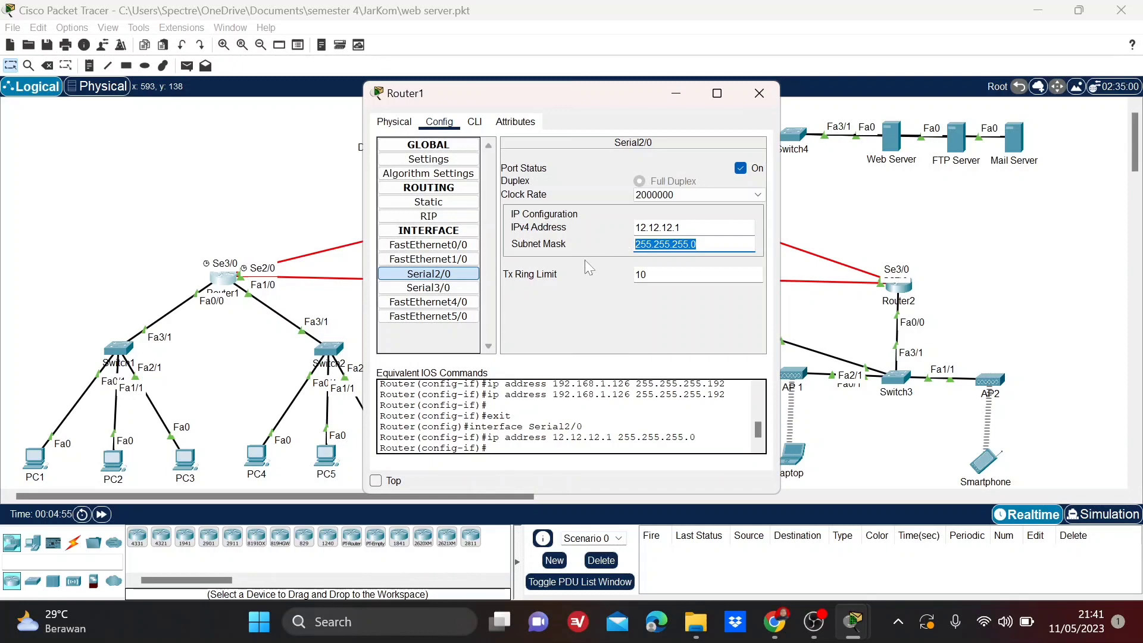
pyautogui.click(452, 288)
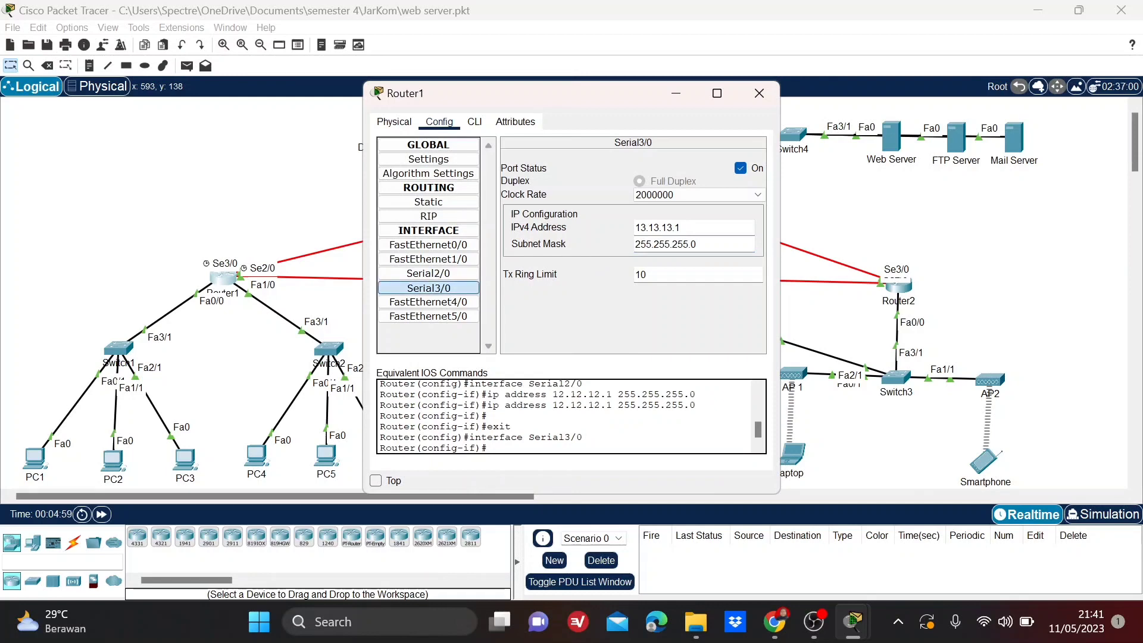
pyautogui.moveTo(682, 227); pyautogui.dragTo(616, 221)
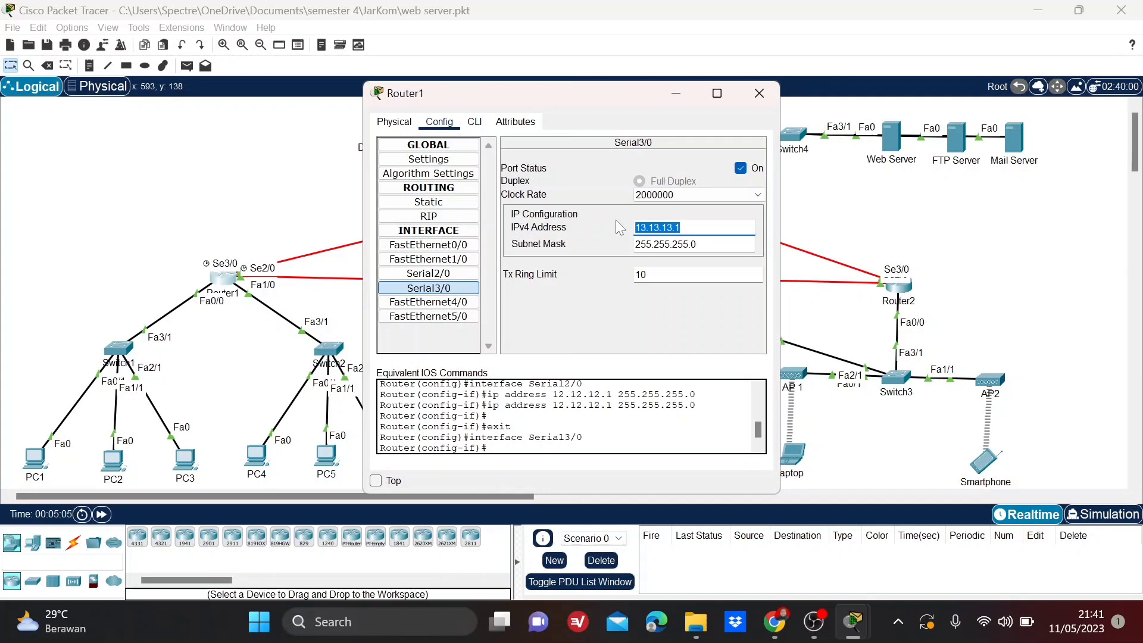
pyautogui.press('Tab')
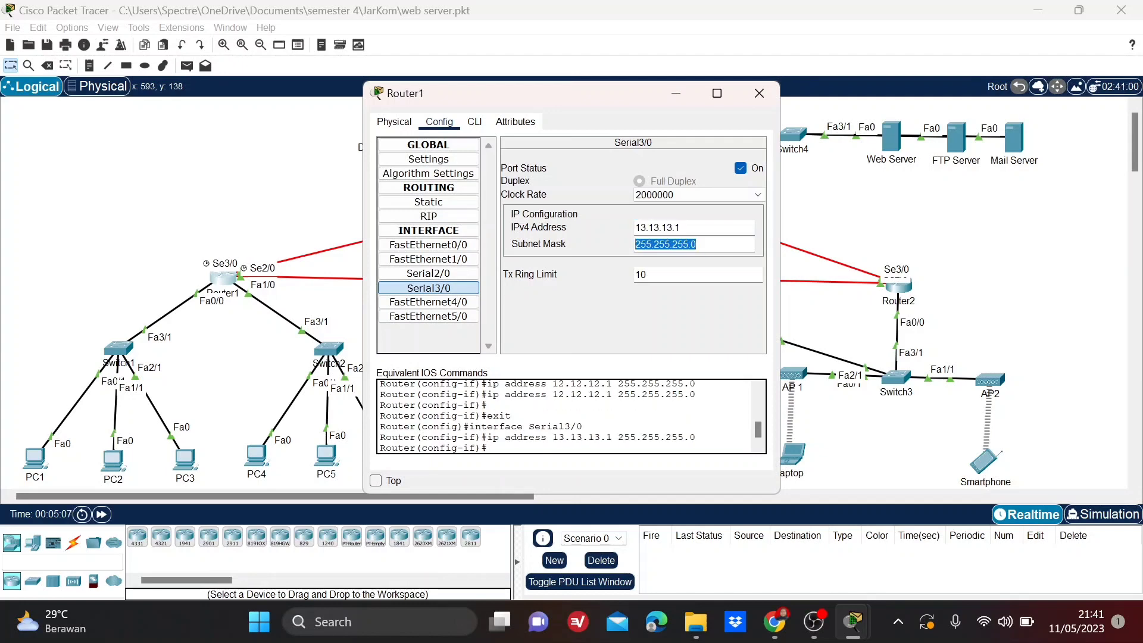
pyautogui.click(749, 97)
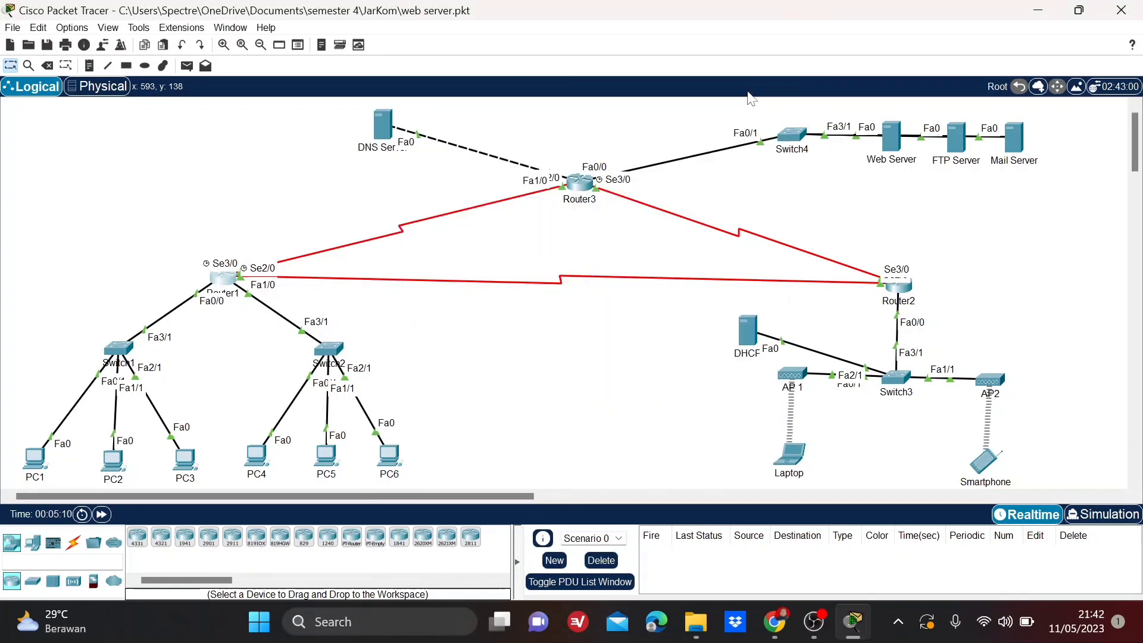
# Review the network addresses listed in Router2's RIP routing configuration.
pyautogui.click(895, 289)
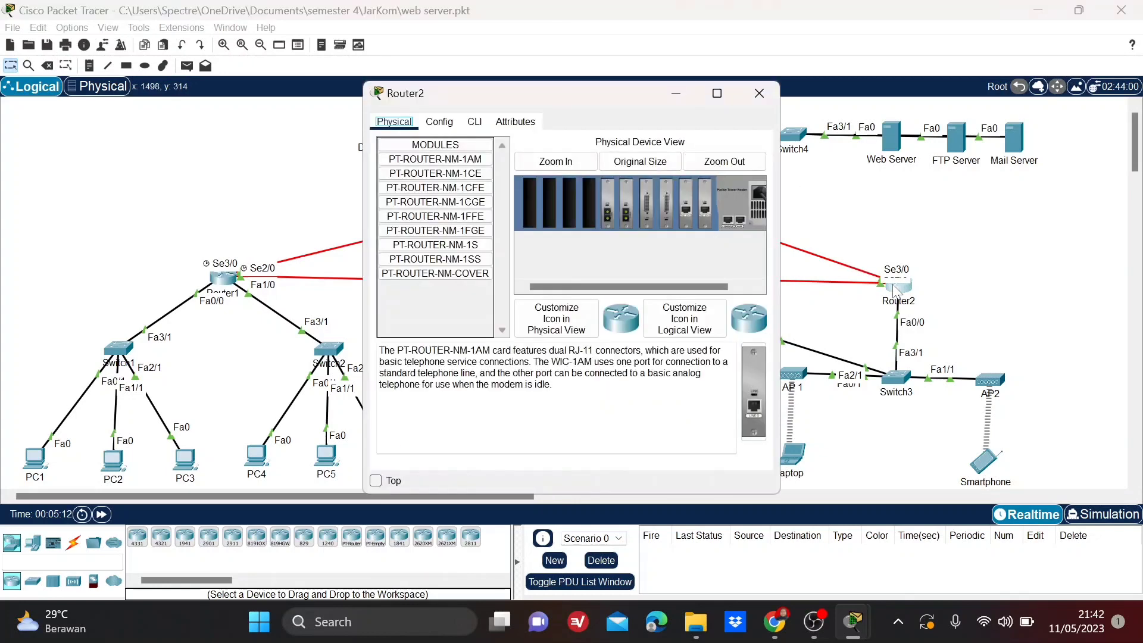
pyautogui.click(440, 123)
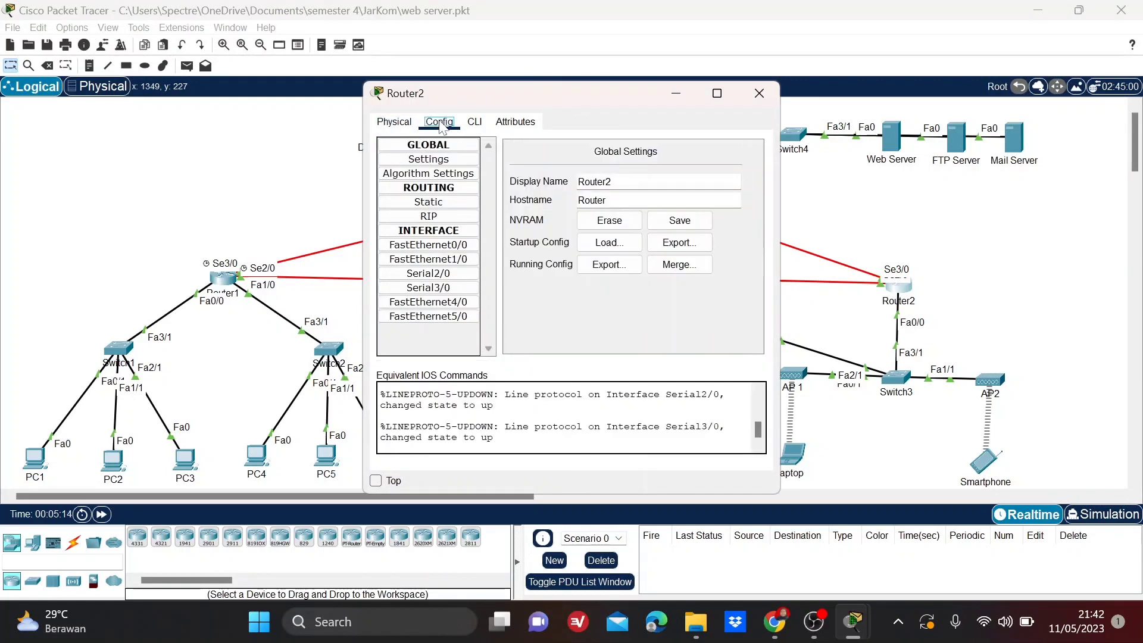
pyautogui.click(440, 189)
pyautogui.click(440, 189)
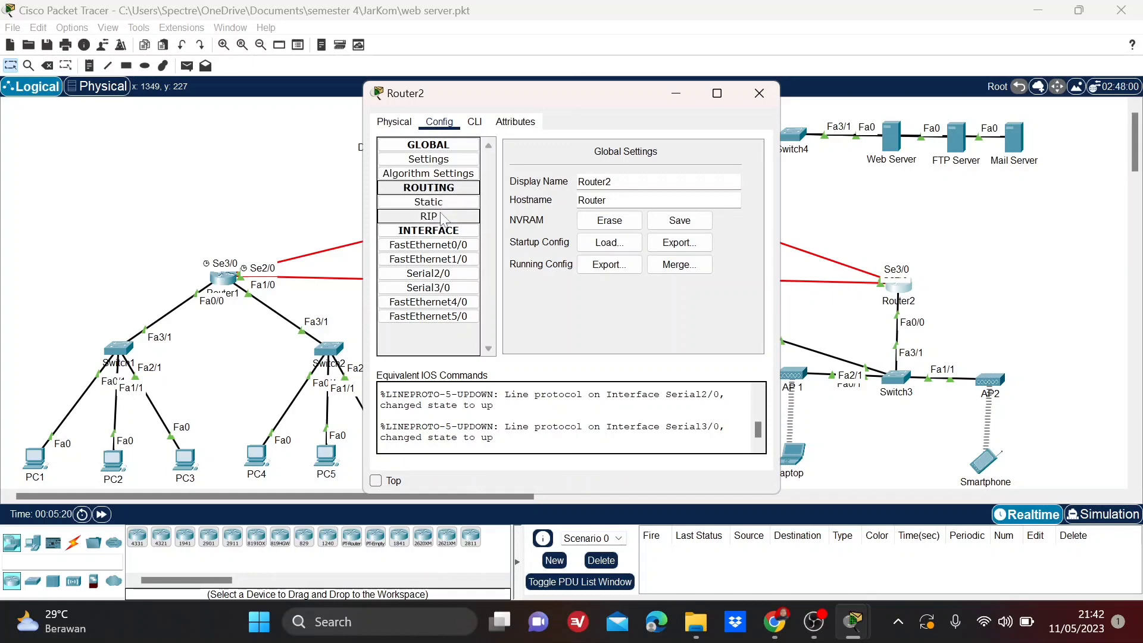
pyautogui.click(441, 218)
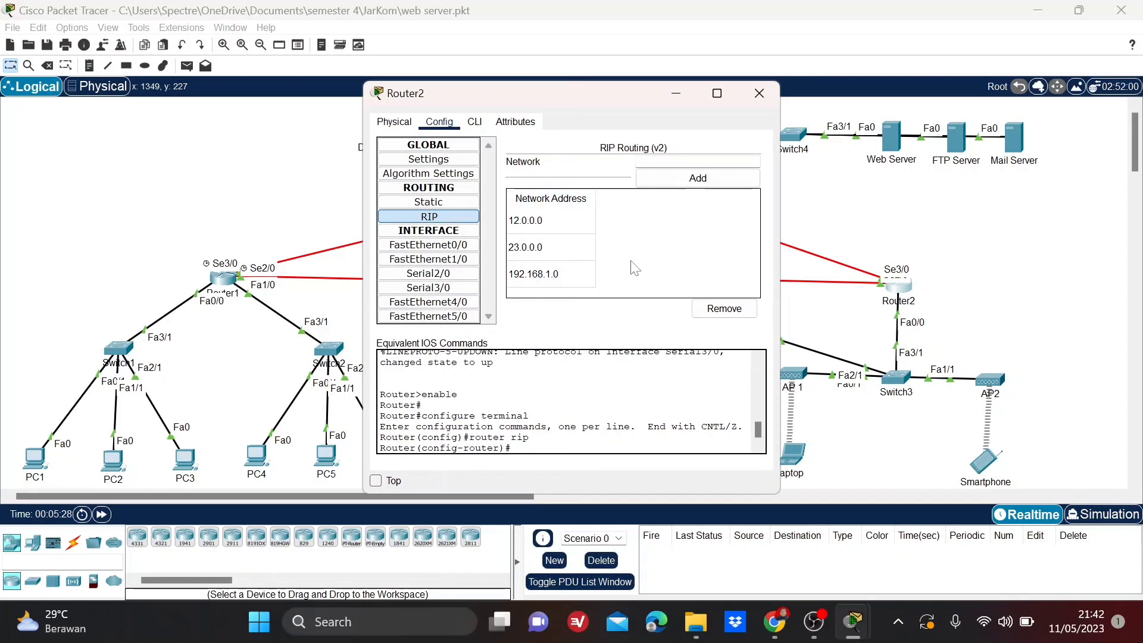
# Check the IPv4 address and subnet mask of Router2's FastEthernet0/0 interface.
pyautogui.click(457, 251)
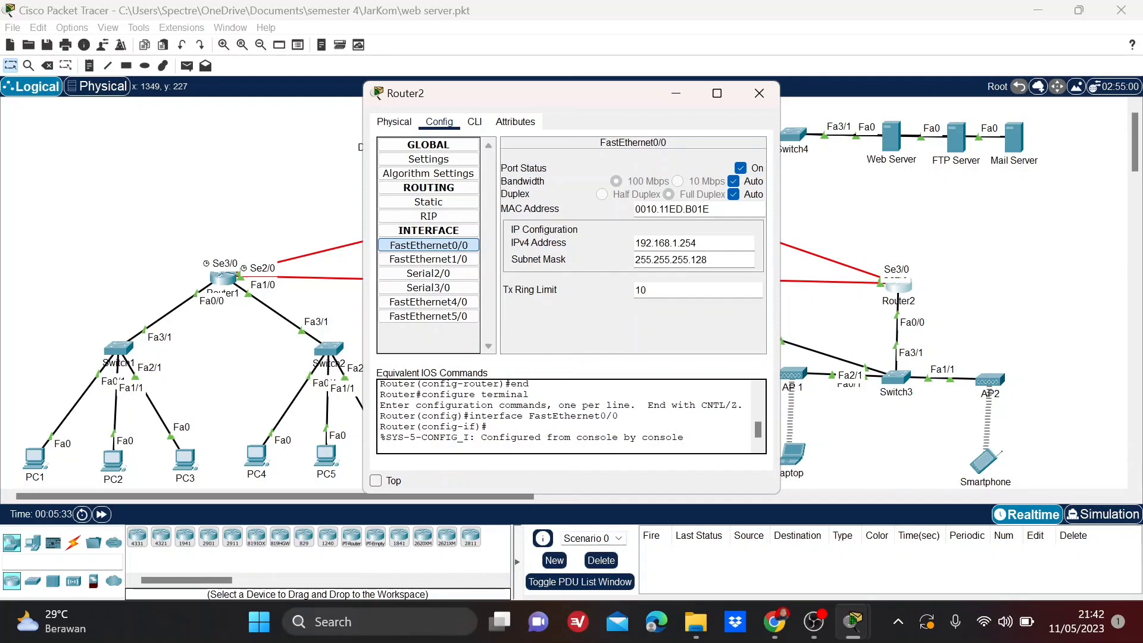
pyautogui.moveTo(696, 243); pyautogui.dragTo(623, 244)
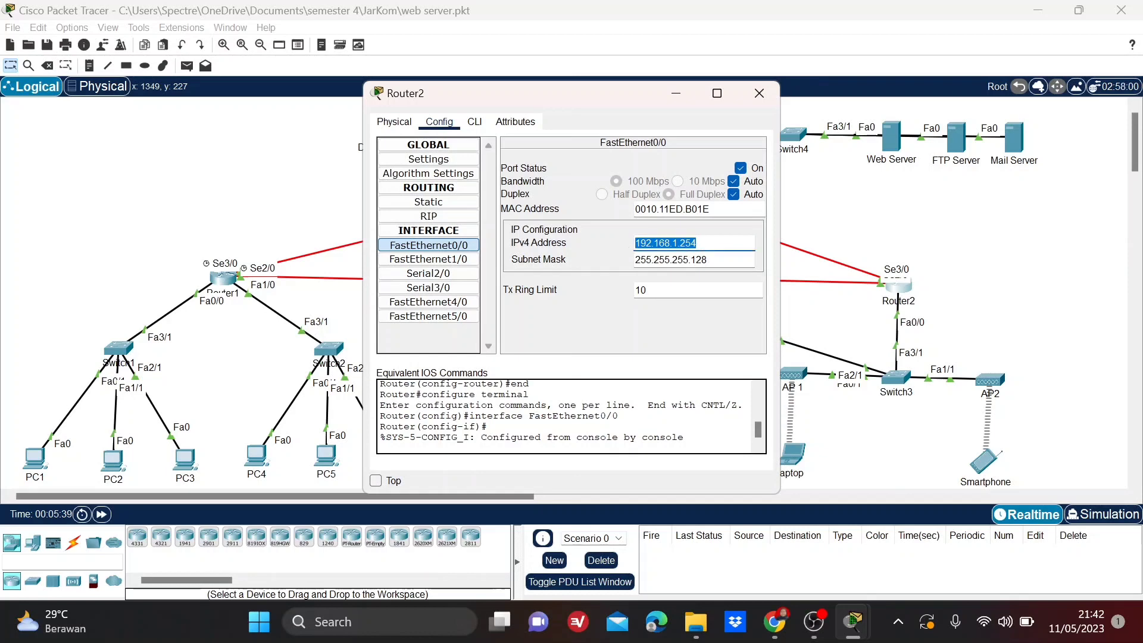
pyautogui.press('Tab')
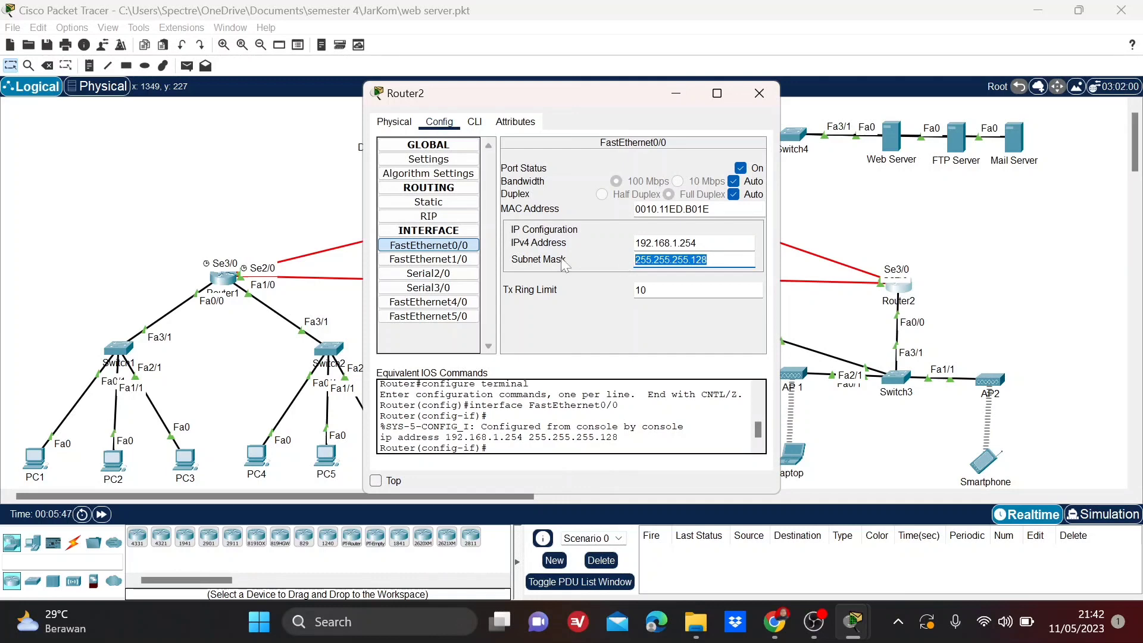
# Check the IPv4 addresses and subnet masks of Router2's Serial2/0 and Serial3/0 interfaces, then close its configuration.
pyautogui.click(434, 274)
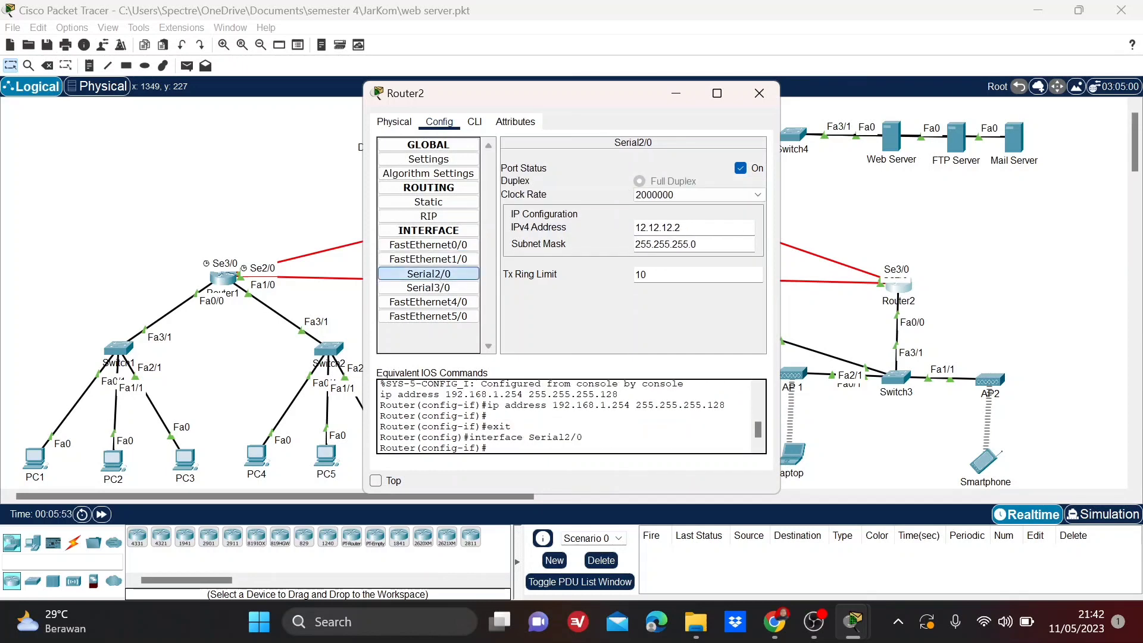
pyautogui.moveTo(682, 227); pyautogui.dragTo(608, 224)
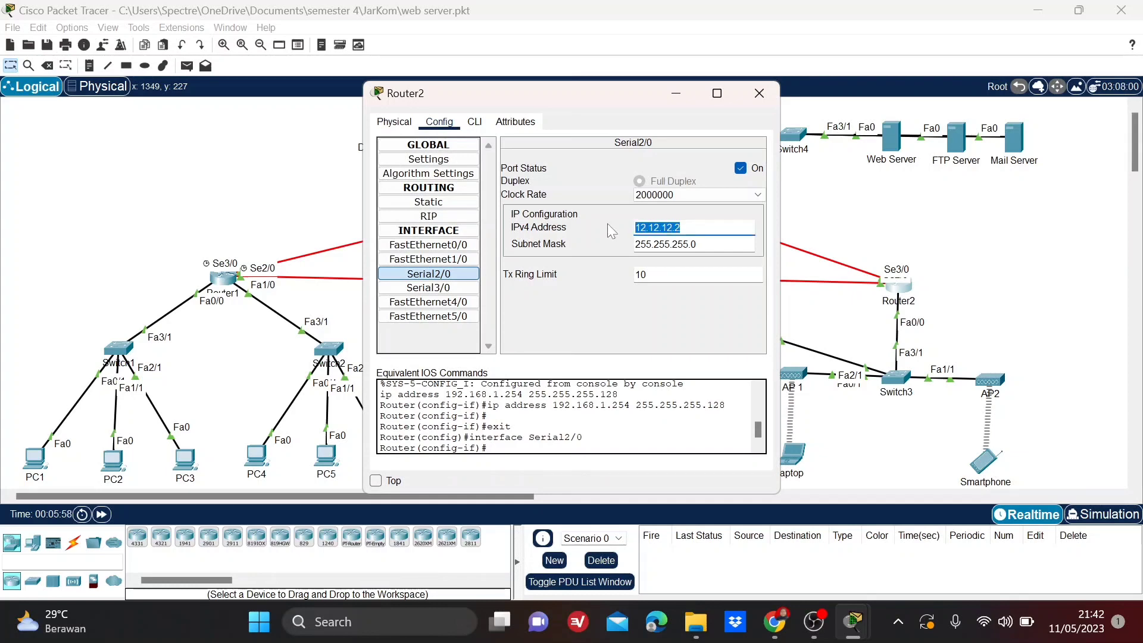
pyautogui.press('Tab')
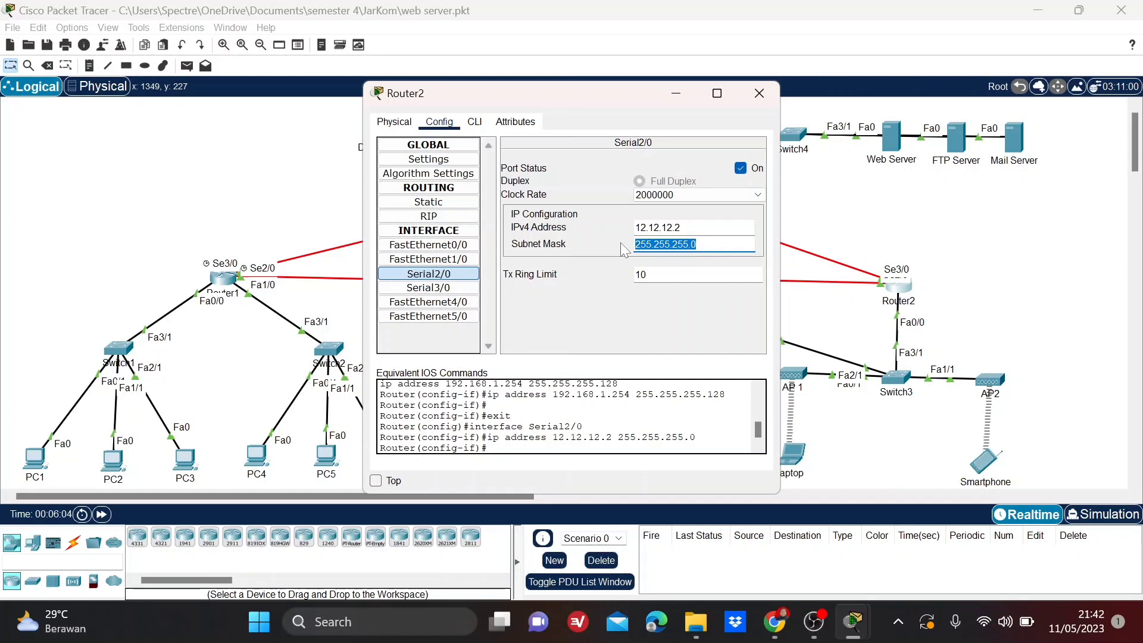
pyautogui.click(470, 290)
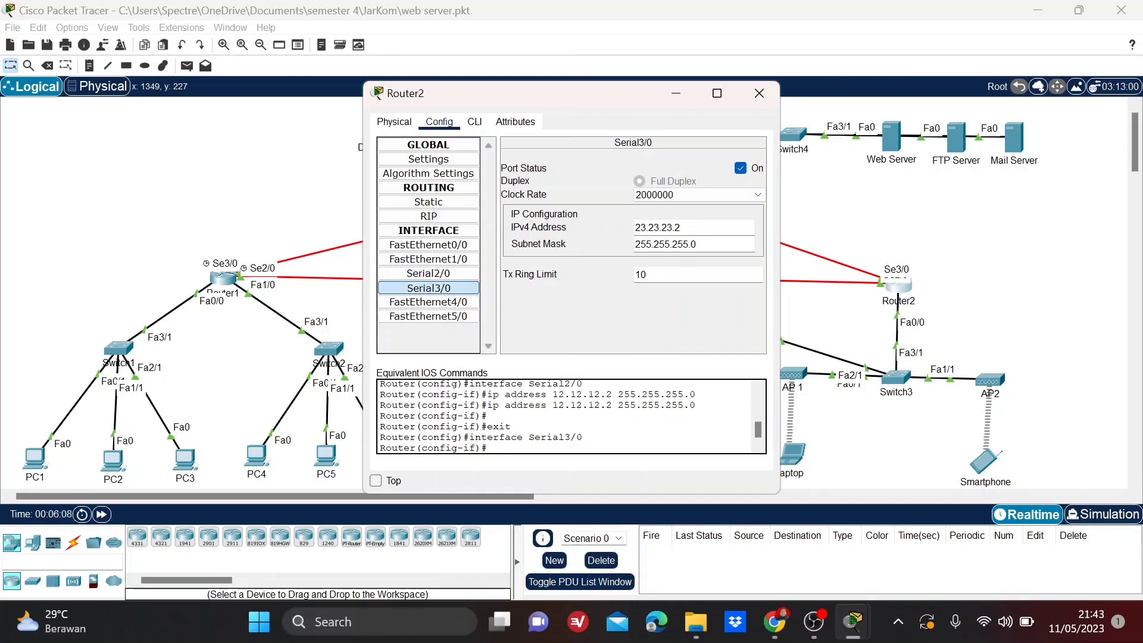
pyautogui.moveTo(676, 227); pyautogui.dragTo(622, 229)
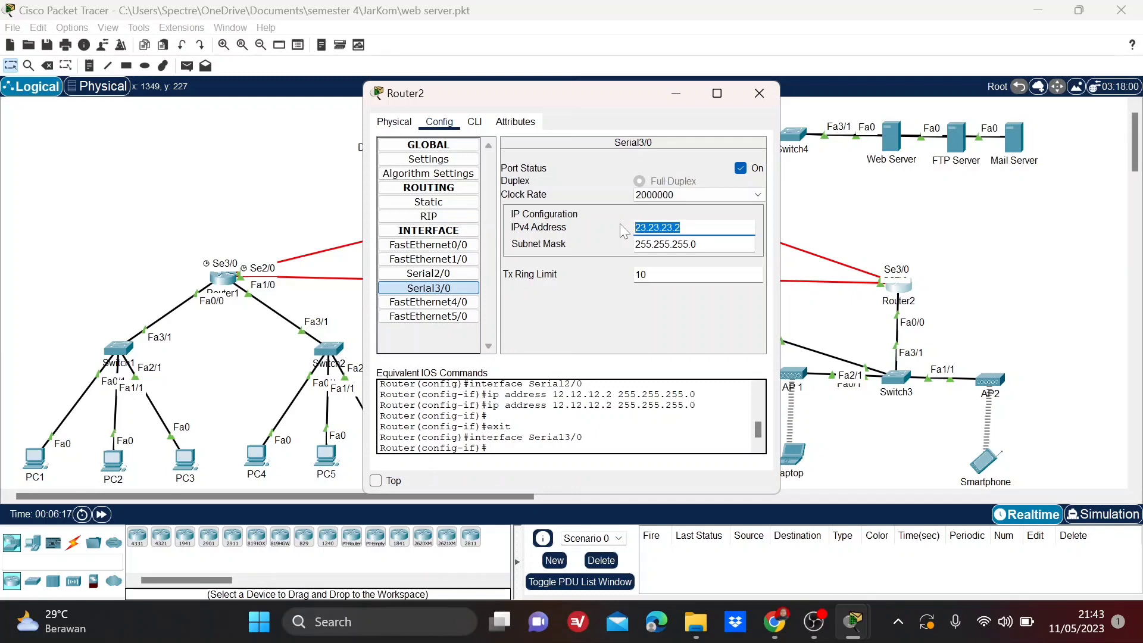
pyautogui.moveTo(701, 244); pyautogui.dragTo(619, 246)
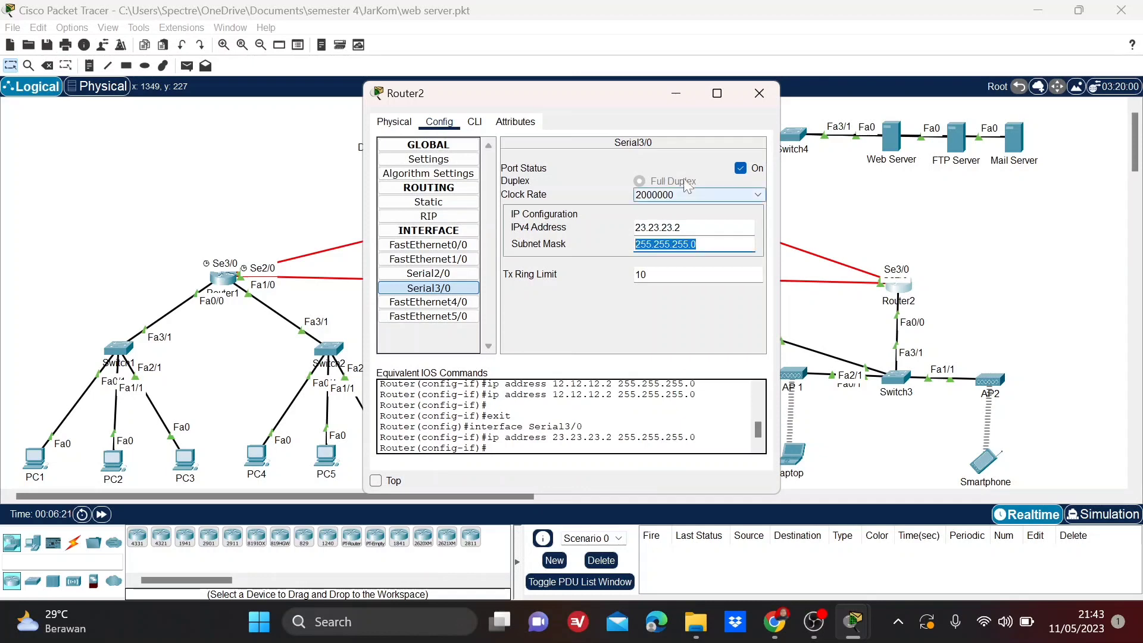
pyautogui.click(758, 95)
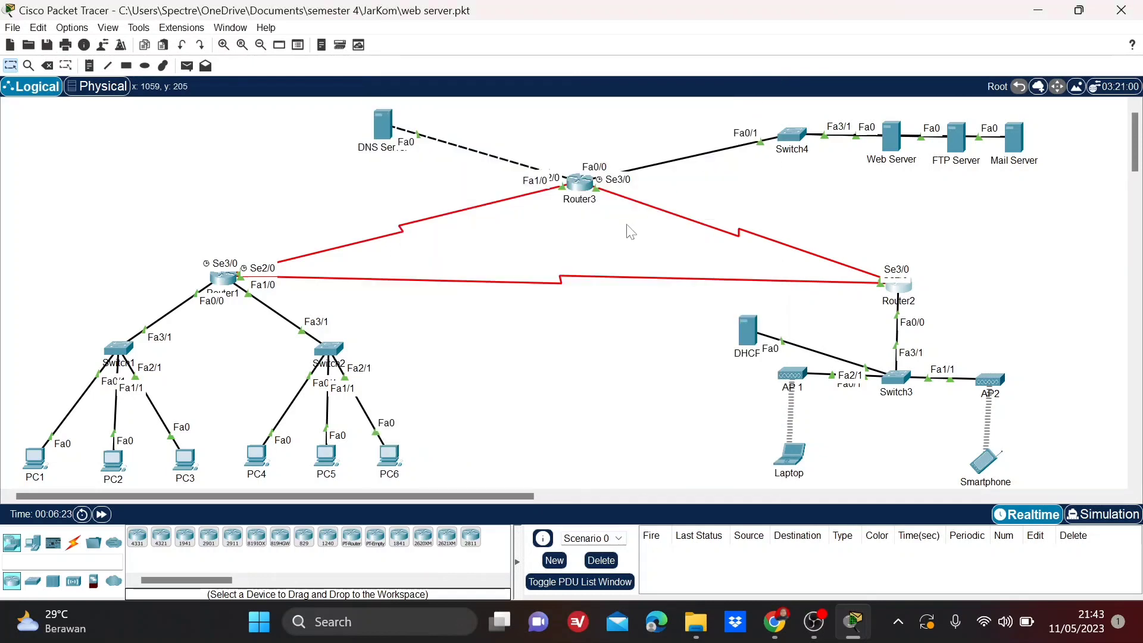
# Review the full list of network addresses in Router3's RIP routing configuration.
pyautogui.click(581, 186)
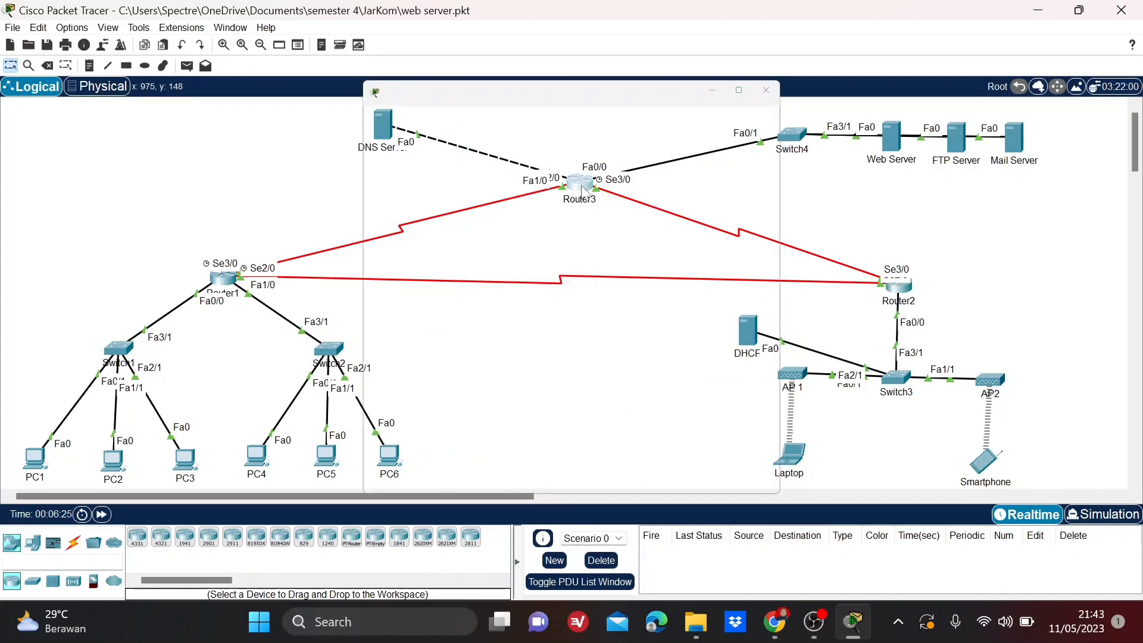
pyautogui.click(440, 121)
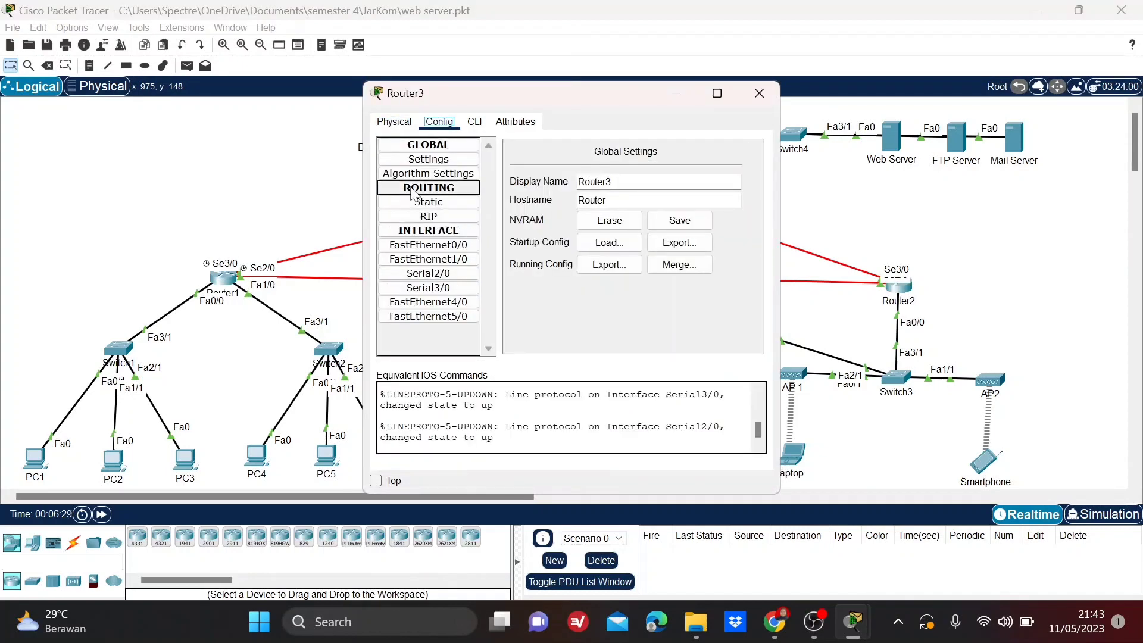
pyautogui.click(440, 219)
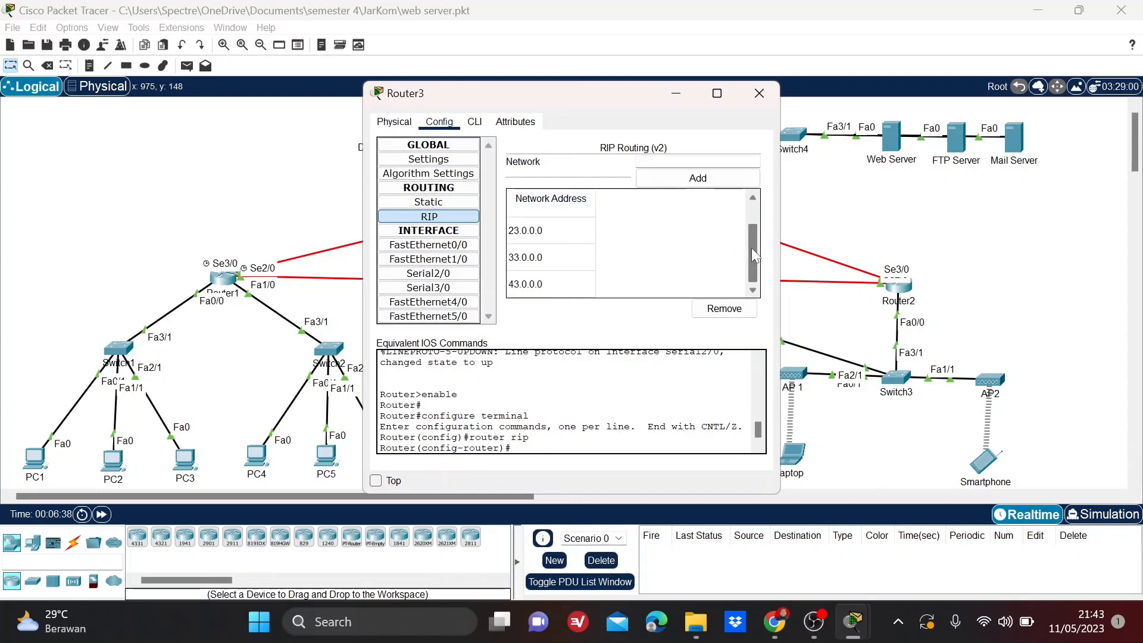
pyautogui.moveTo(748, 231); pyautogui.dragTo(744, 252)
# Check the IPv4 address and subnet mask of Router3's FastEthernet0/0 interface.
pyautogui.click(446, 245)
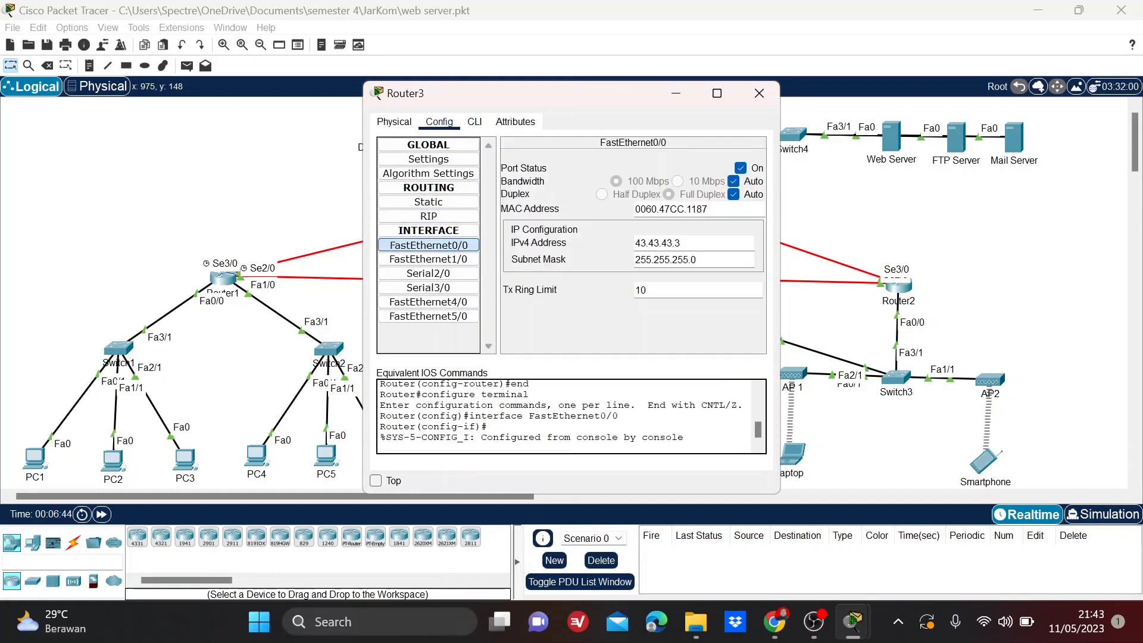
pyautogui.doubleClick(666, 243)
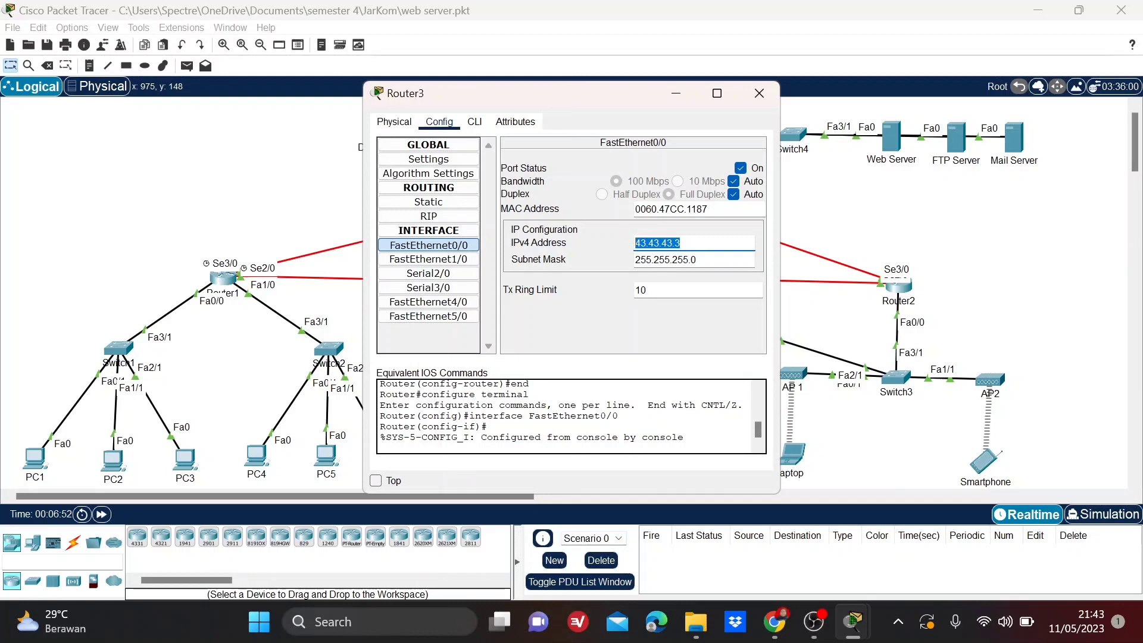
pyautogui.press('Tab')
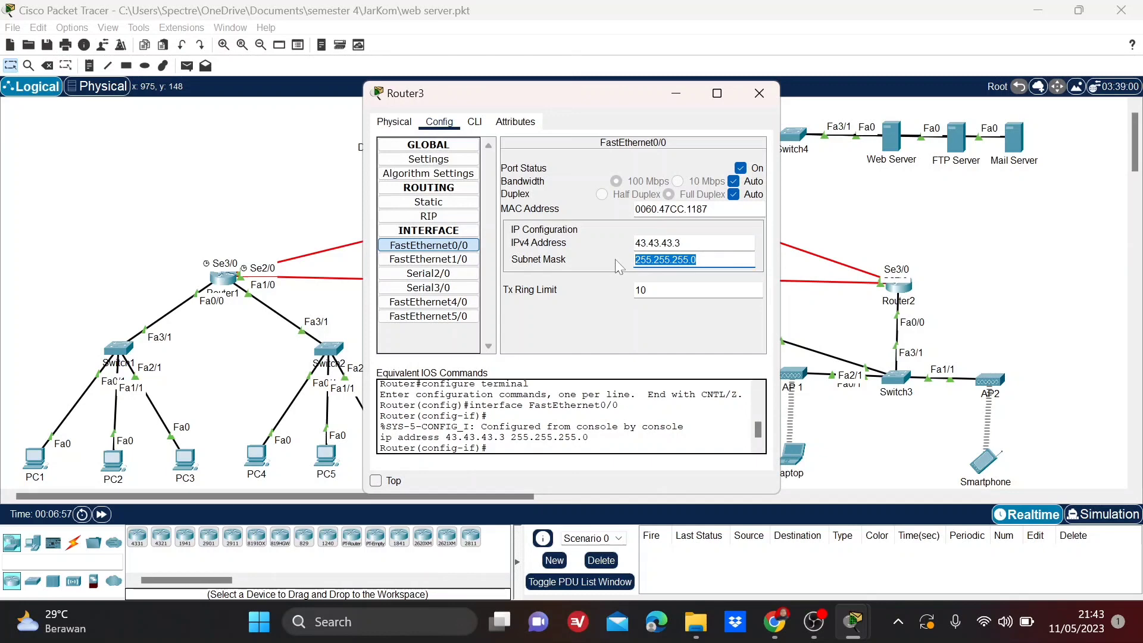
# Check the IPv4 address and subnet mask of Router3's FastEthernet1/0 interface.
pyautogui.click(468, 261)
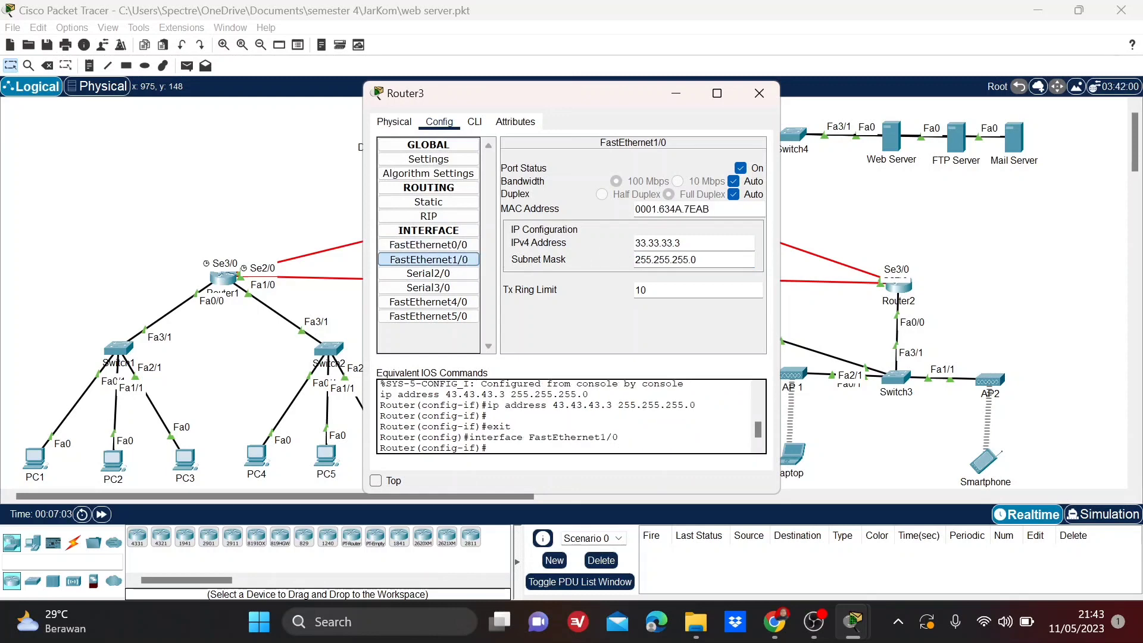
pyautogui.moveTo(680, 243); pyautogui.dragTo(626, 249)
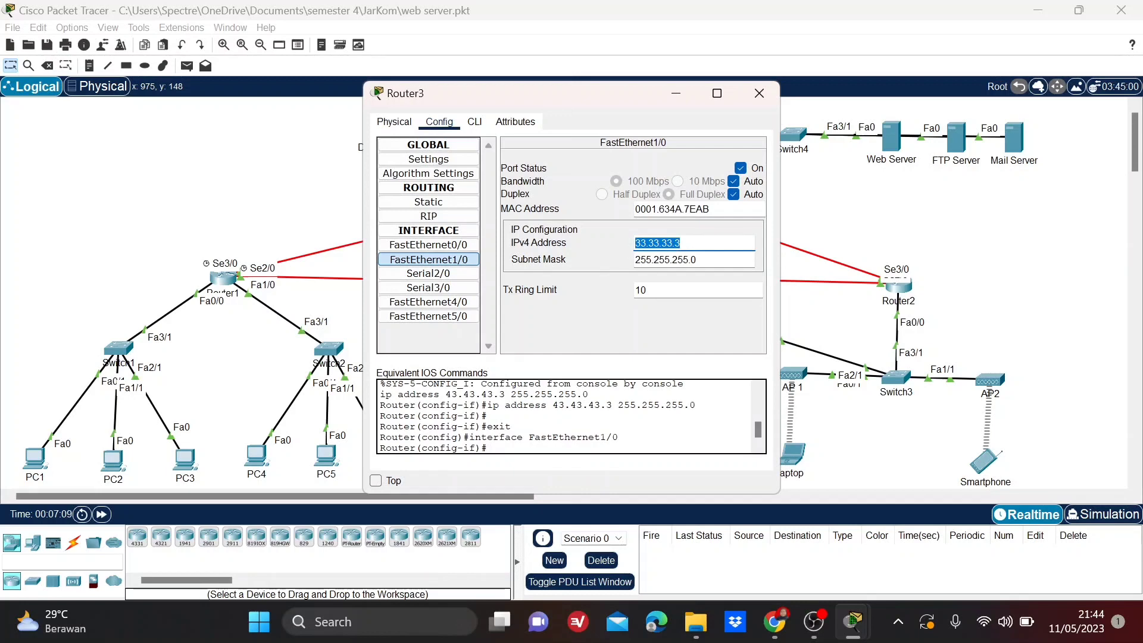
pyautogui.press('Tab')
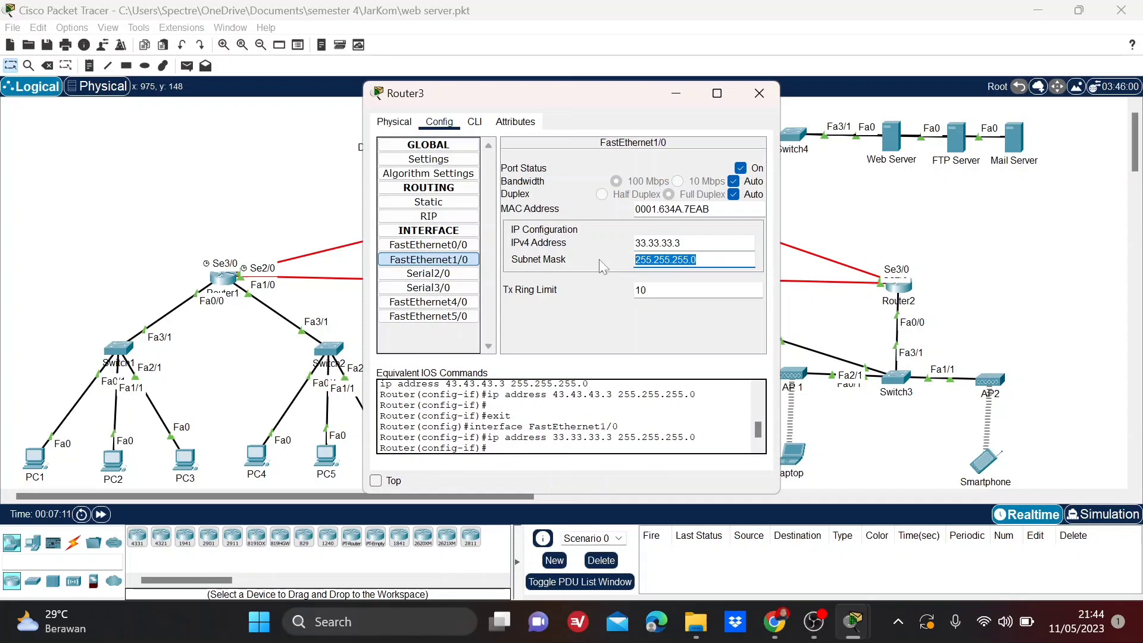
# Check the IPv4 addresses and subnet masks of Router3's Serial2/0 and Serial3/0 interfaces, then close its configuration.
pyautogui.click(452, 274)
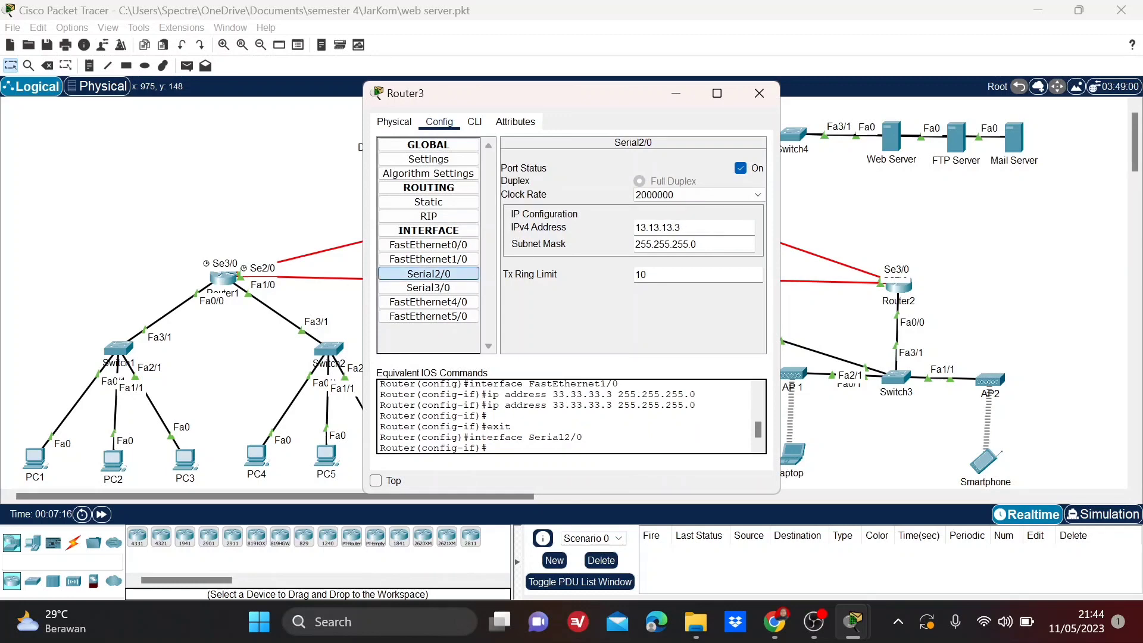
pyautogui.moveTo(682, 228); pyautogui.dragTo(613, 235)
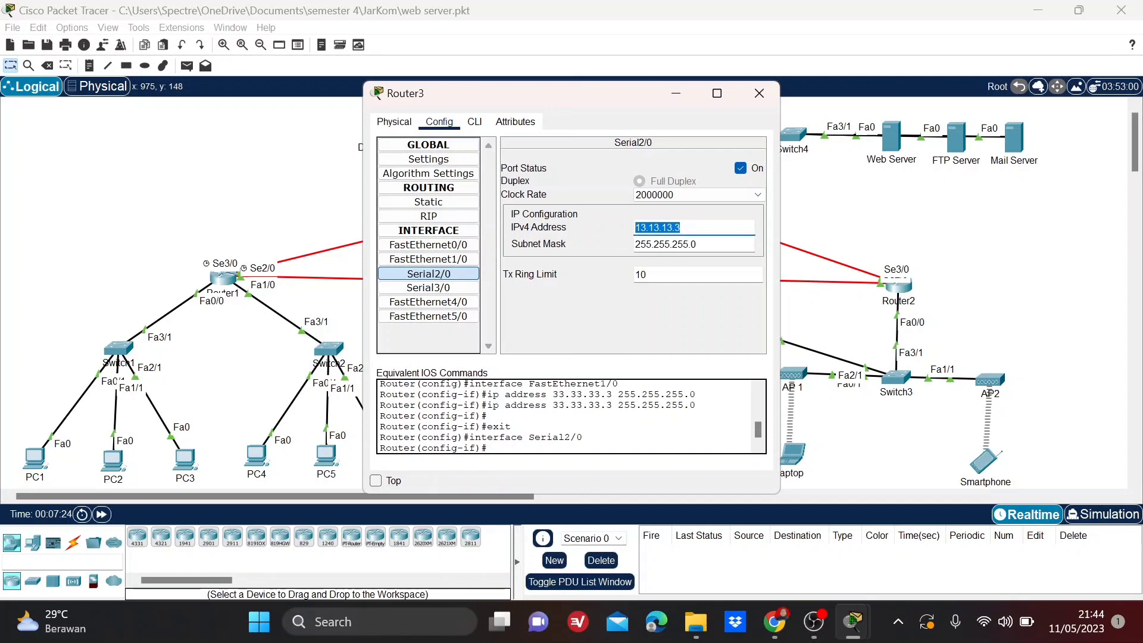
pyautogui.press('Tab')
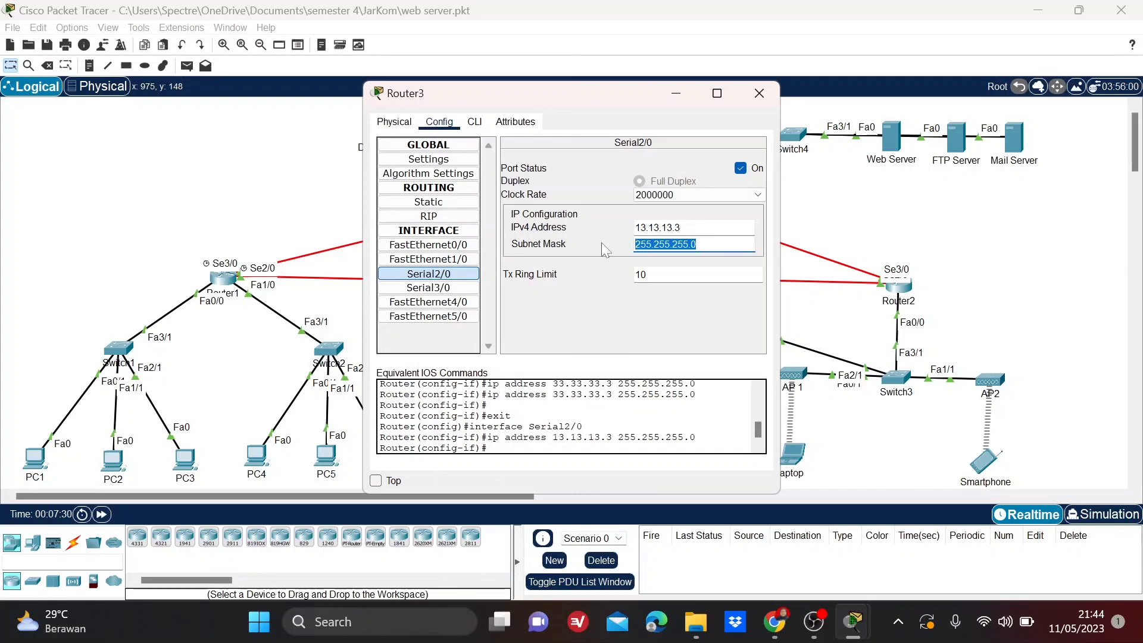
pyautogui.click(460, 288)
pyautogui.moveTo(682, 227); pyautogui.dragTo(598, 226)
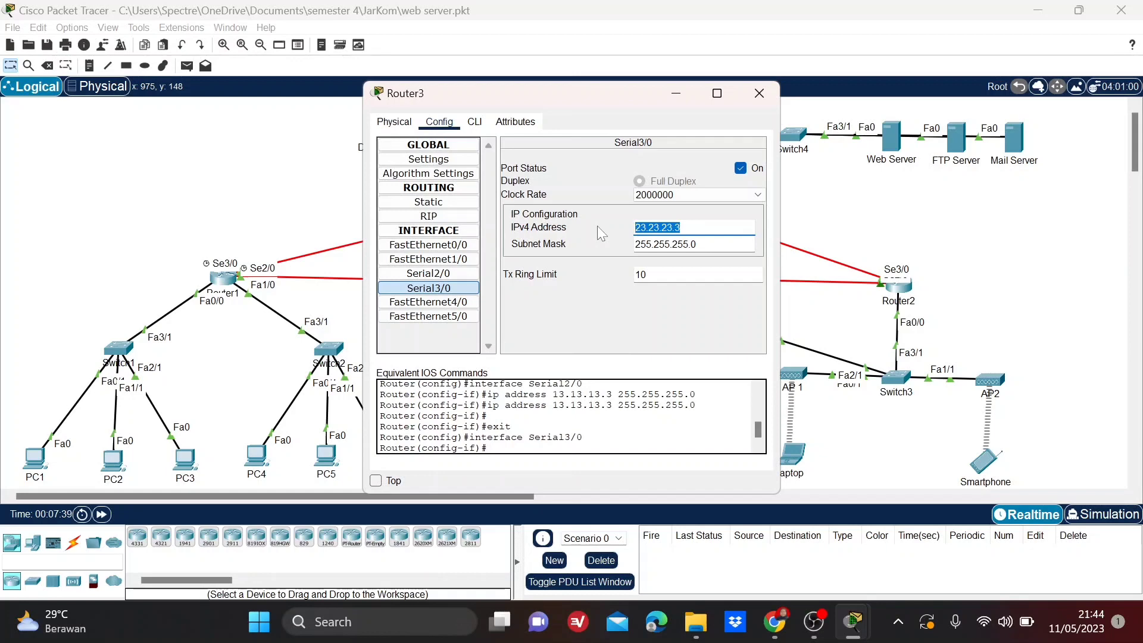
pyautogui.press('Tab')
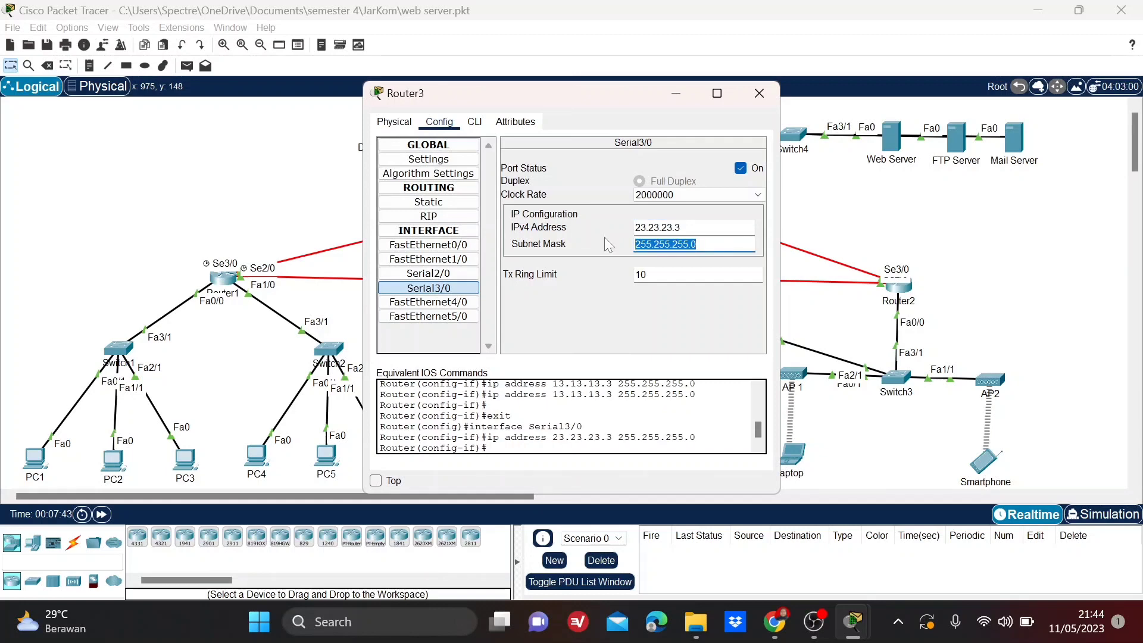
pyautogui.click(759, 93)
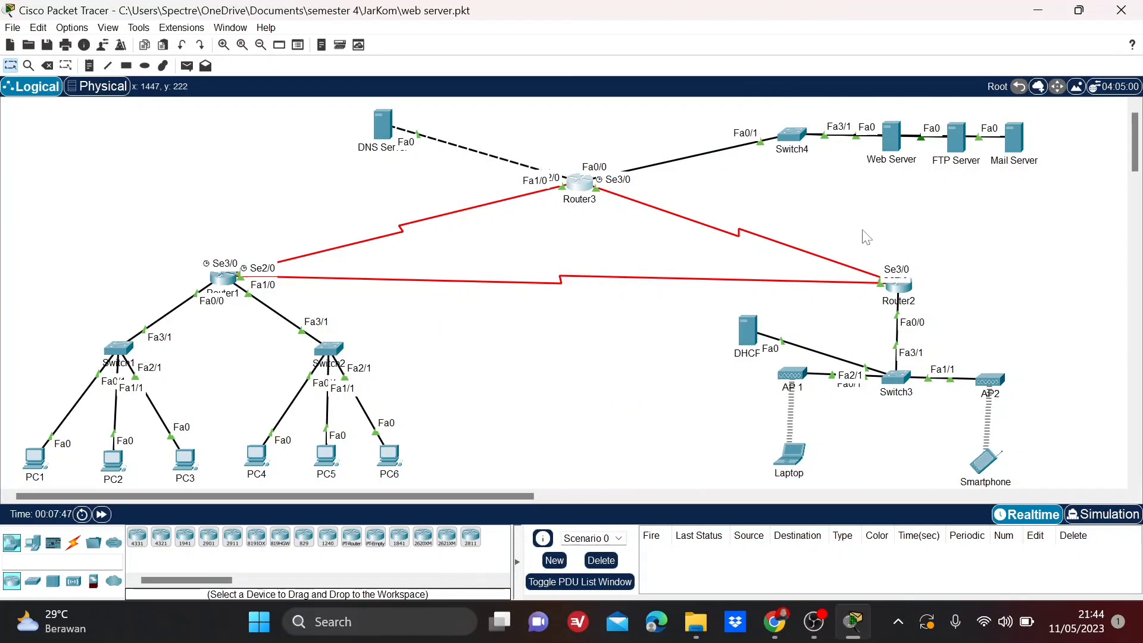
# Review the Web Server's static IPv4 address, subnet mask and default gateway, then close its window.
pyautogui.click(893, 146)
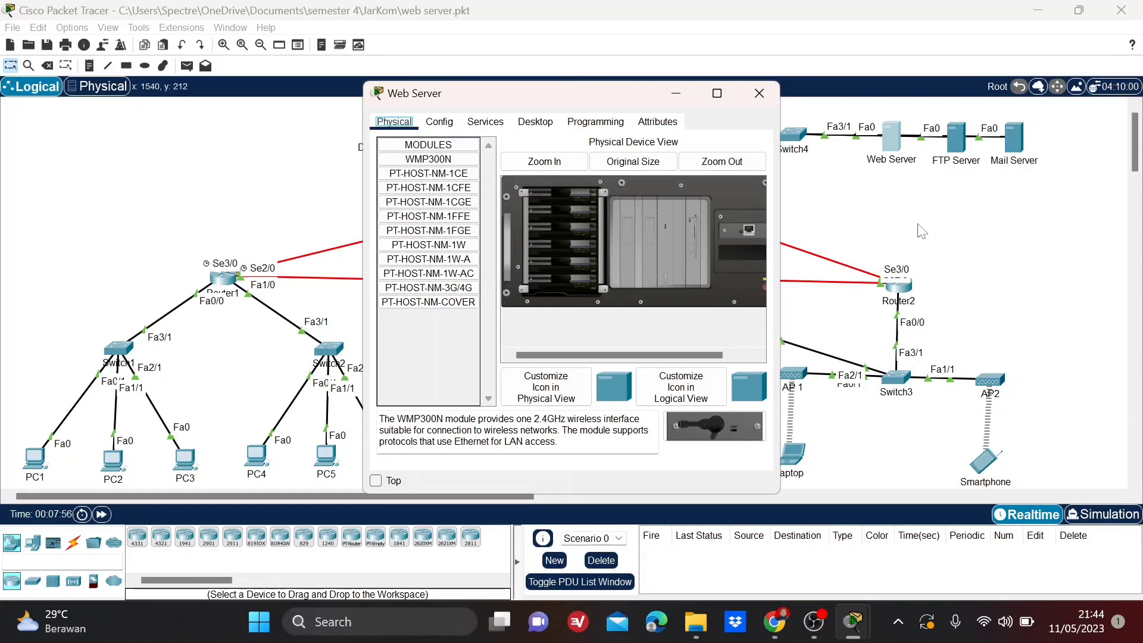
pyautogui.click(534, 121)
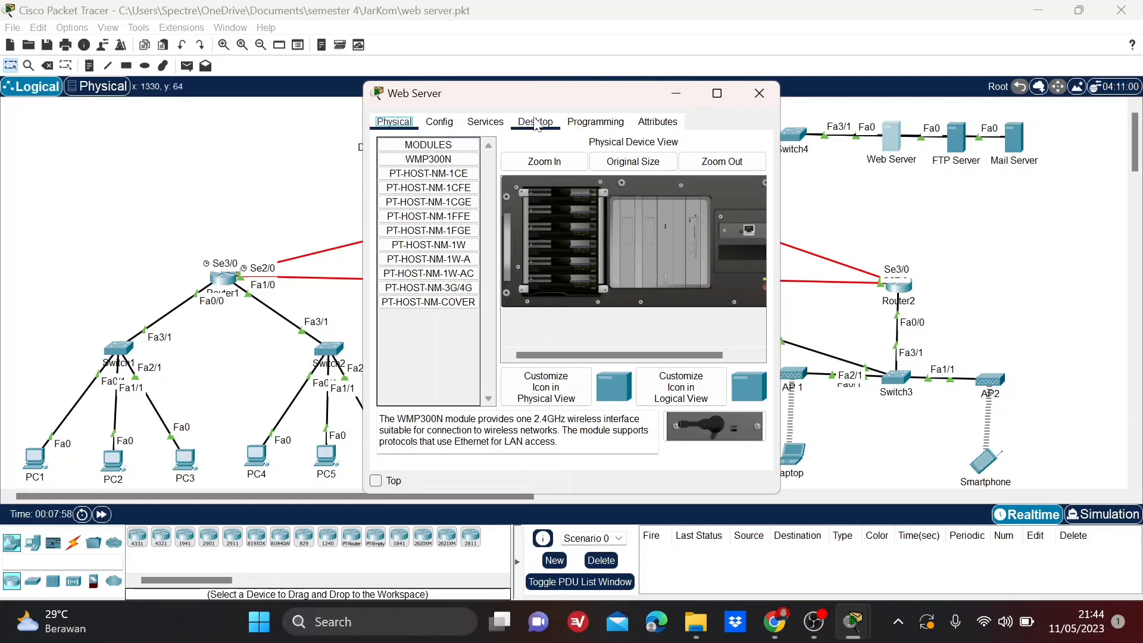
pyautogui.click(412, 163)
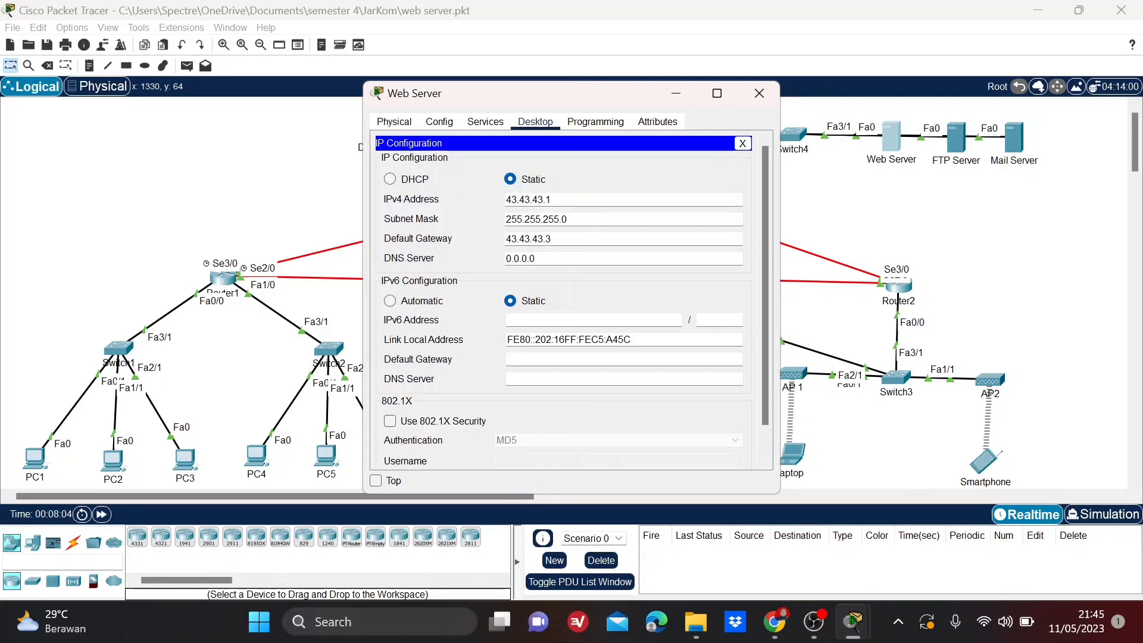
pyautogui.moveTo(555, 200); pyautogui.dragTo(475, 196)
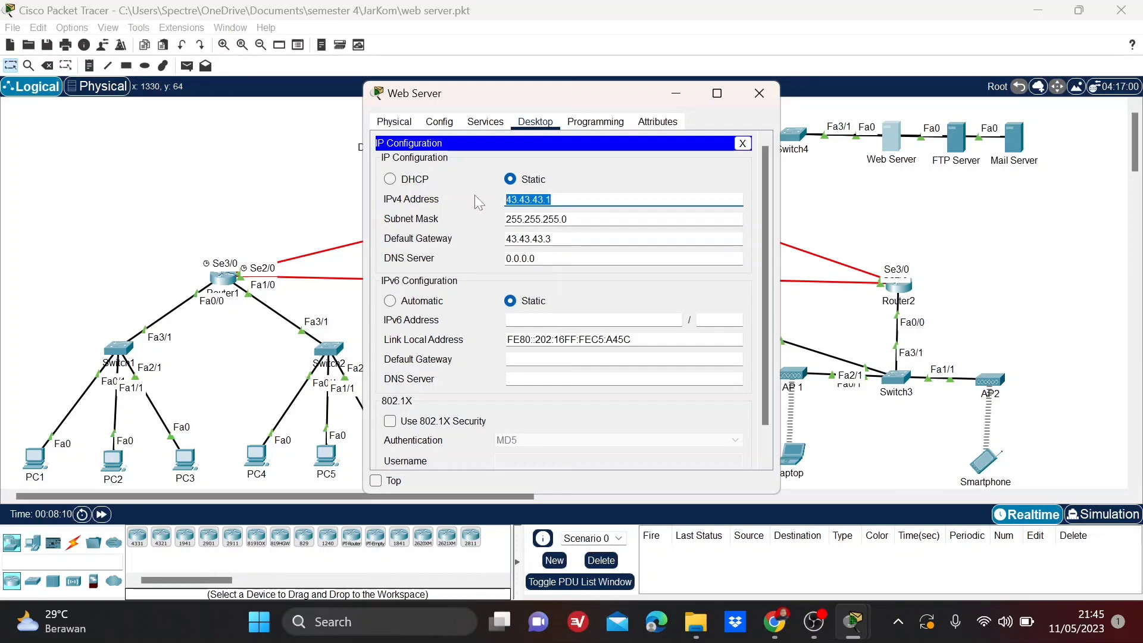
pyautogui.press('Tab')
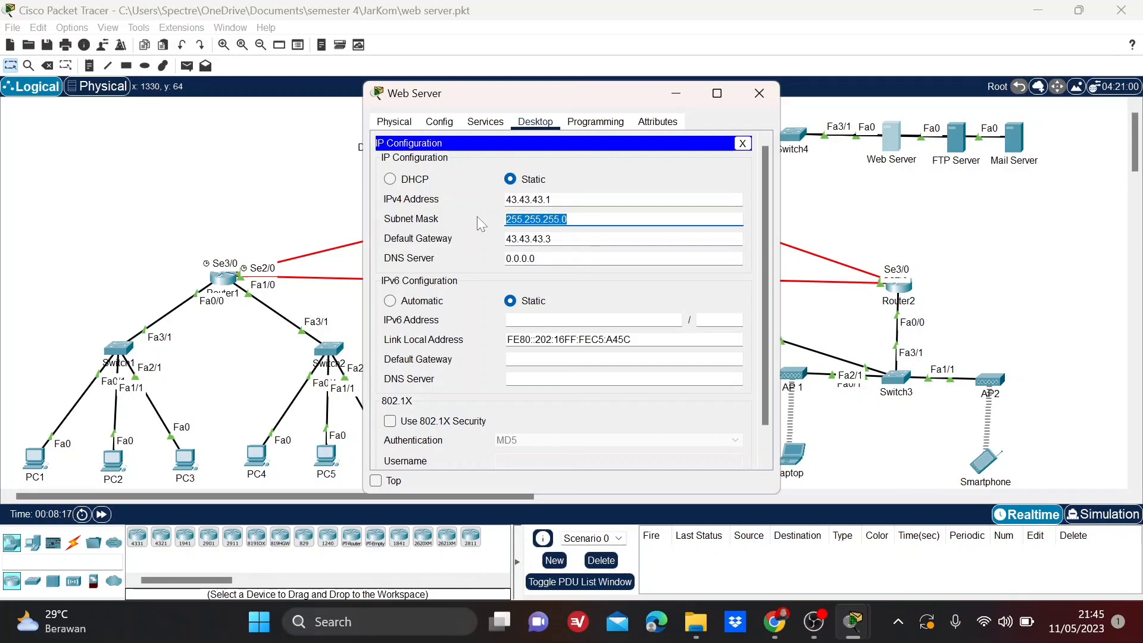
pyautogui.press('Tab')
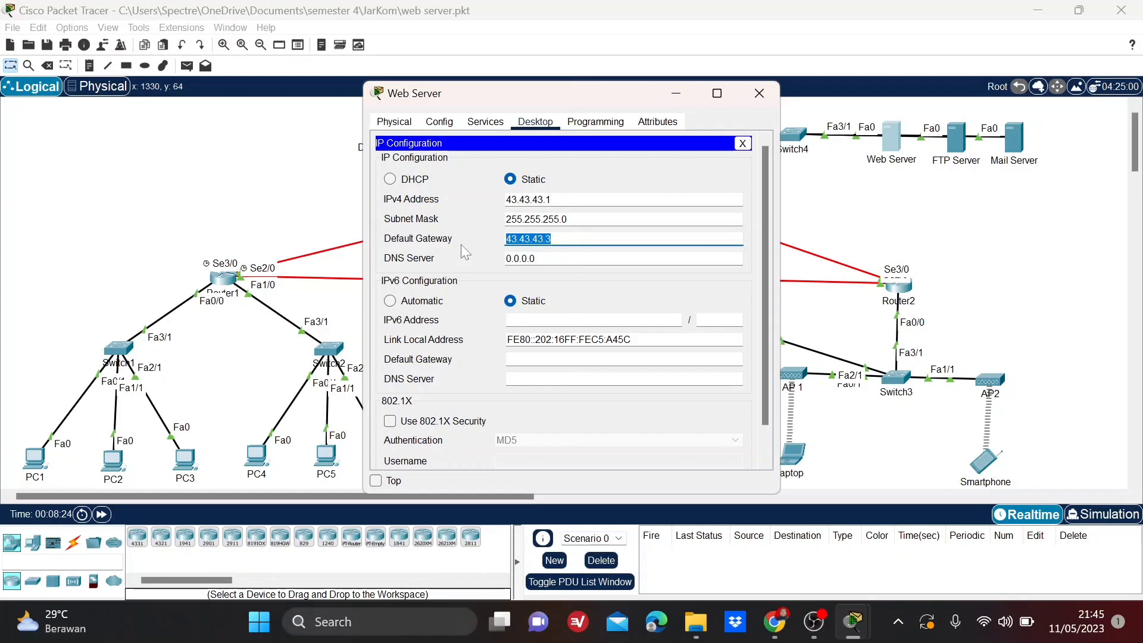
pyautogui.click(759, 95)
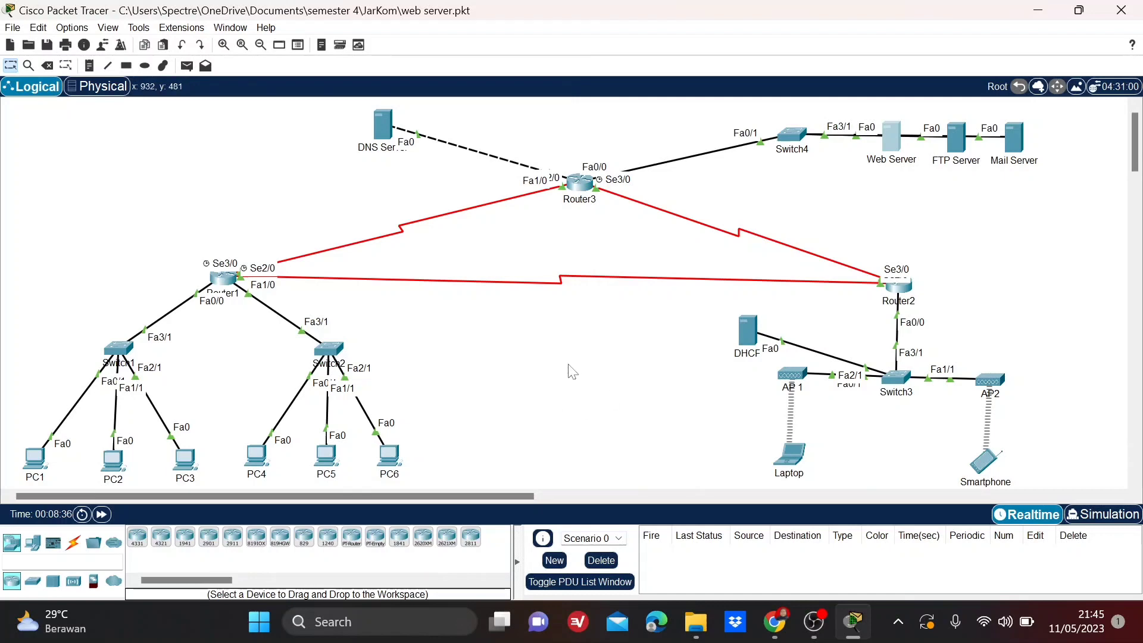
# Ping the Web Server at 43.43.43.1 from PC1's command prompt, then close PC1's window.
pyautogui.click(27, 458)
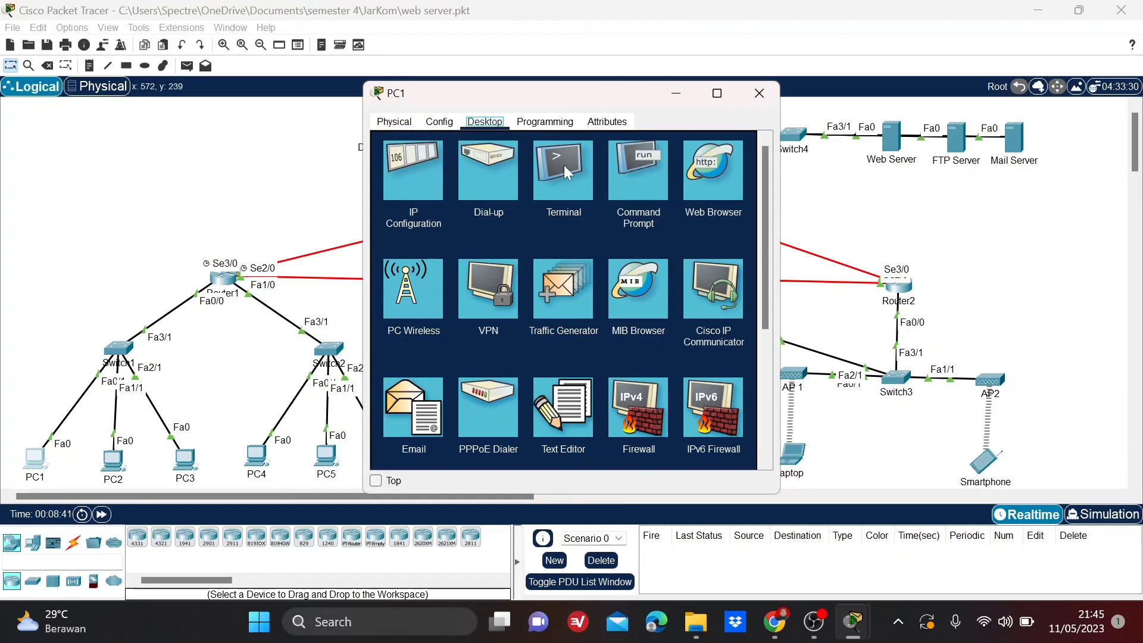
pyautogui.click(634, 176)
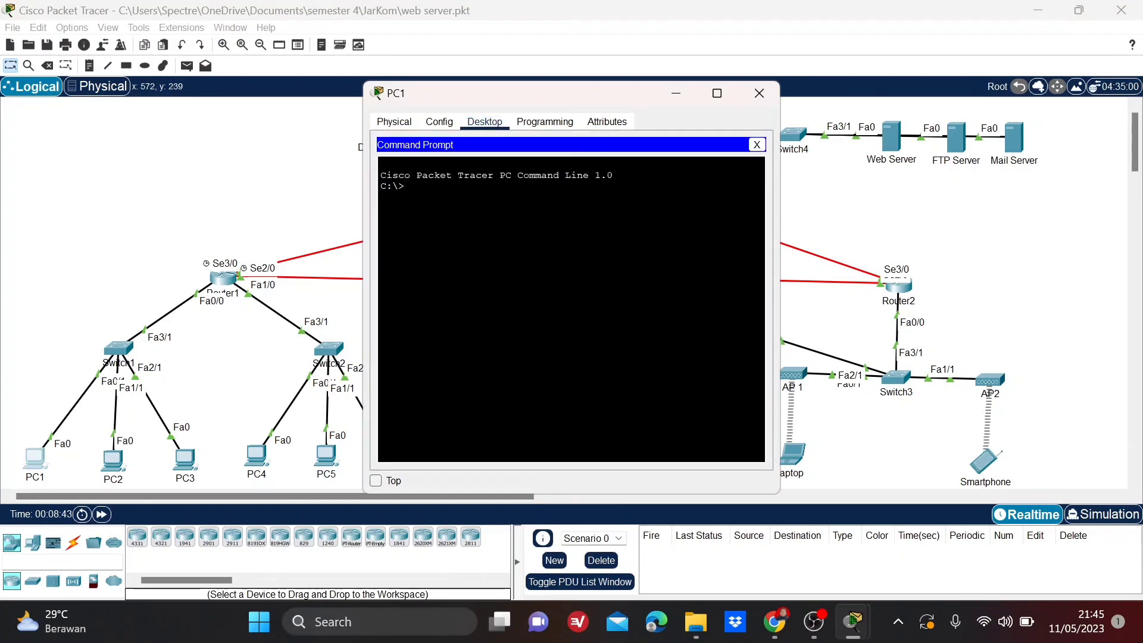
pyautogui.write('ping 43.43.43.1')
pyautogui.press('Return')
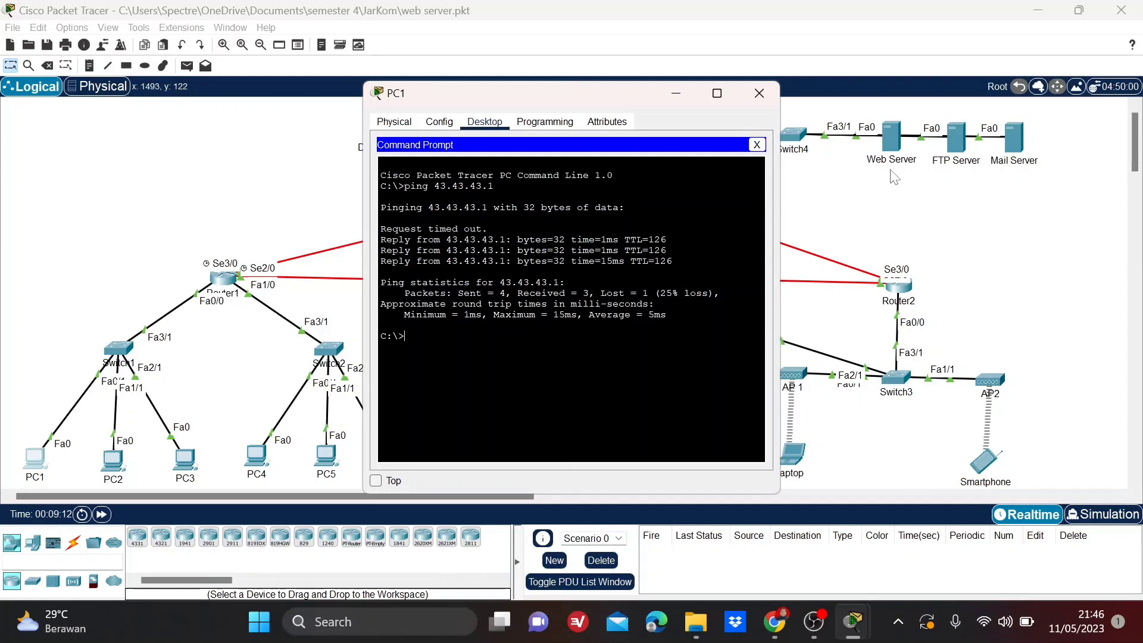
pyautogui.click(760, 94)
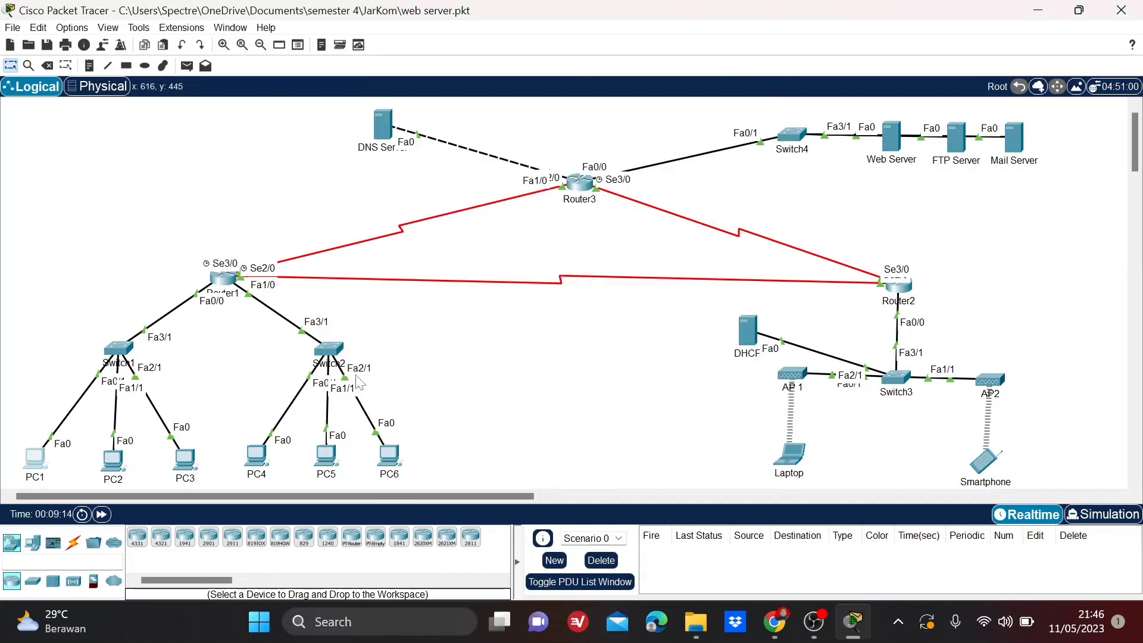
pyautogui.click(258, 455)
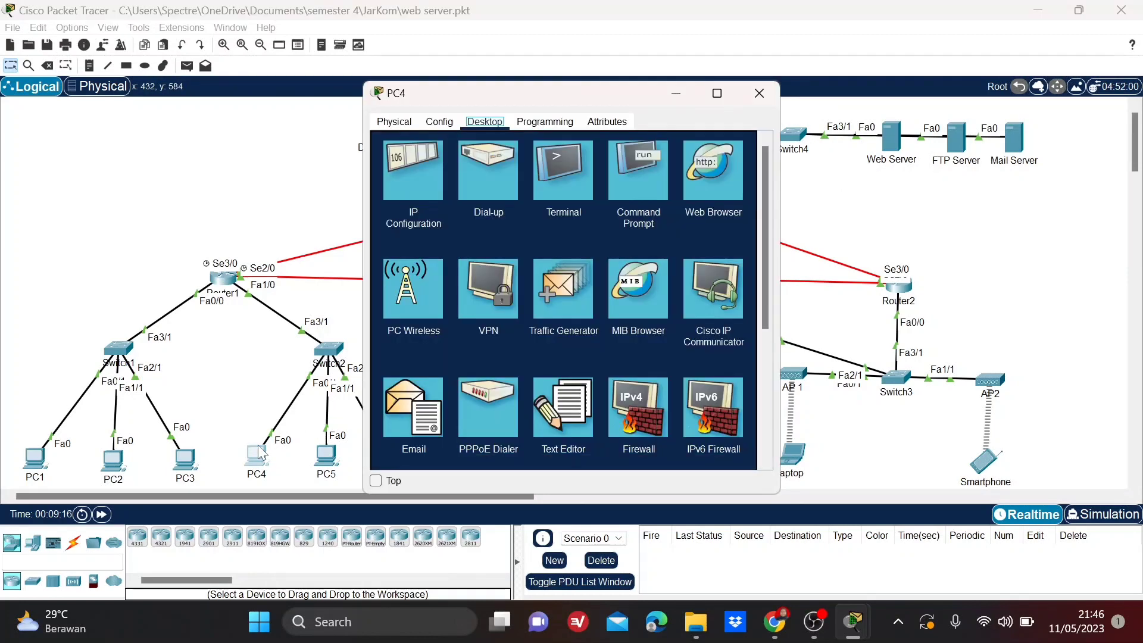
pyautogui.click(406, 161)
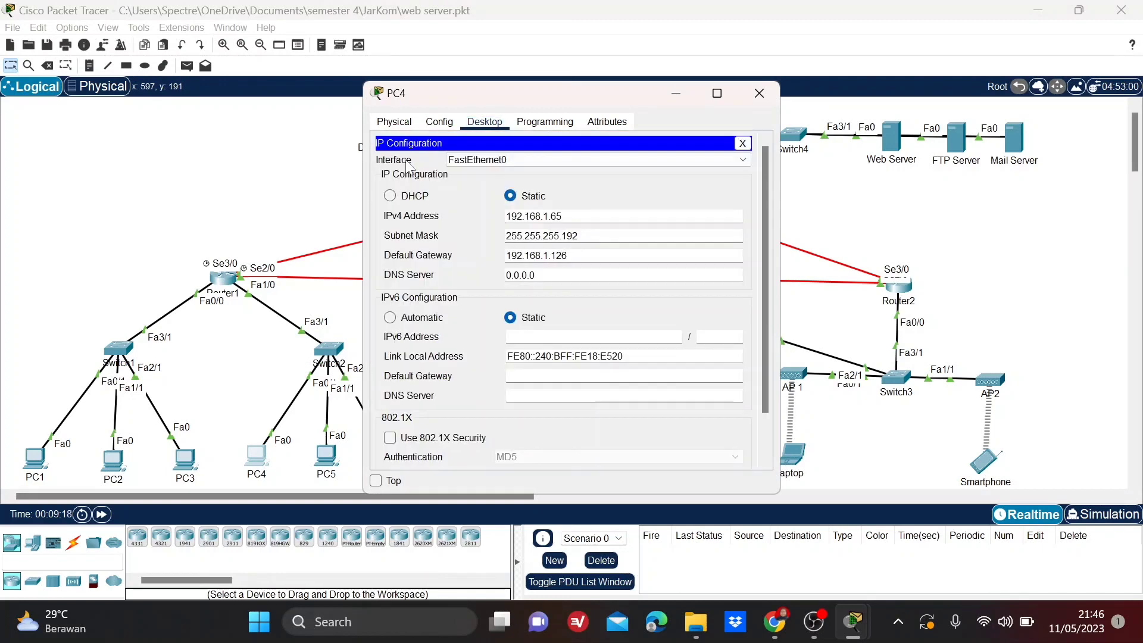
pyautogui.click(760, 93)
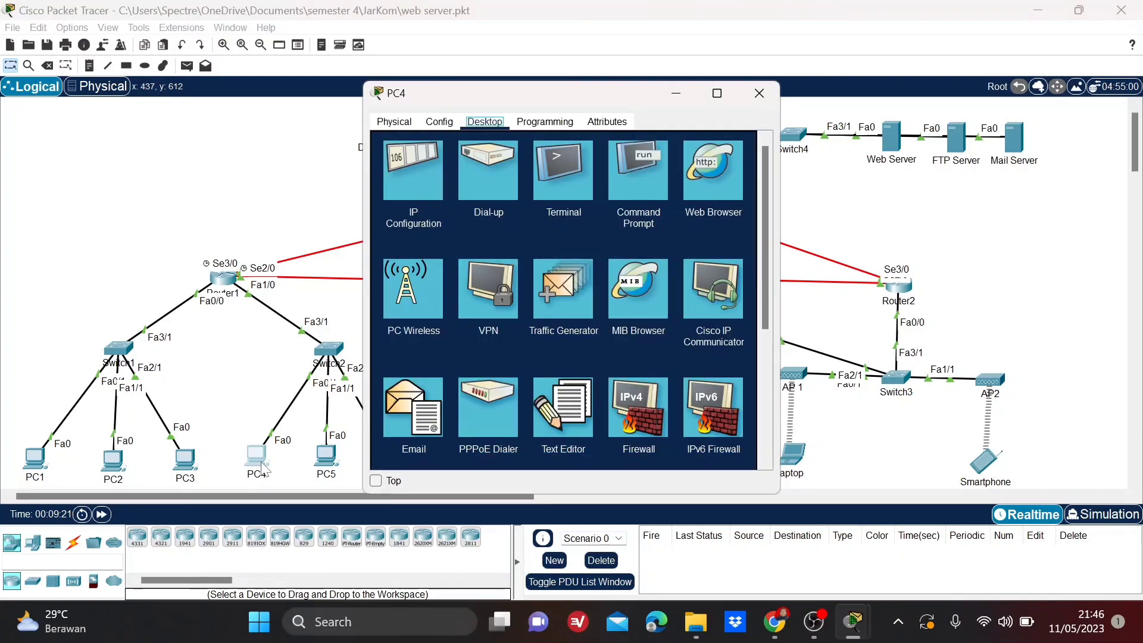
# Ping the Web Server at 43.43.43.1 from PC4's command prompt, then close PC4's window.
pyautogui.click(259, 460)
pyautogui.click(634, 178)
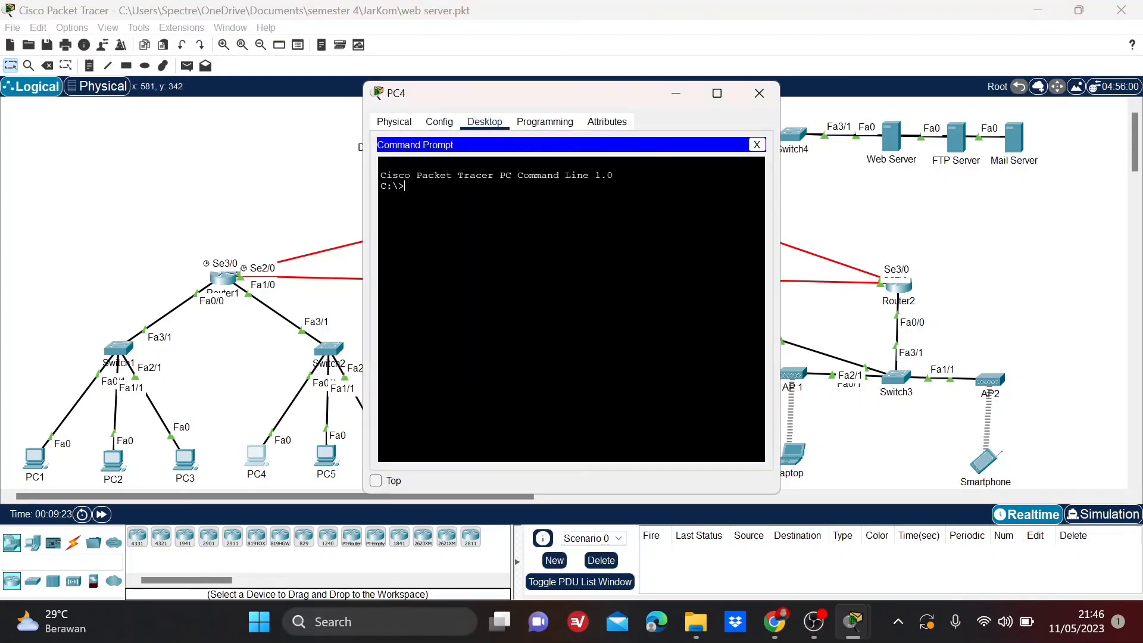
pyautogui.write('ping 43.43.43.1')
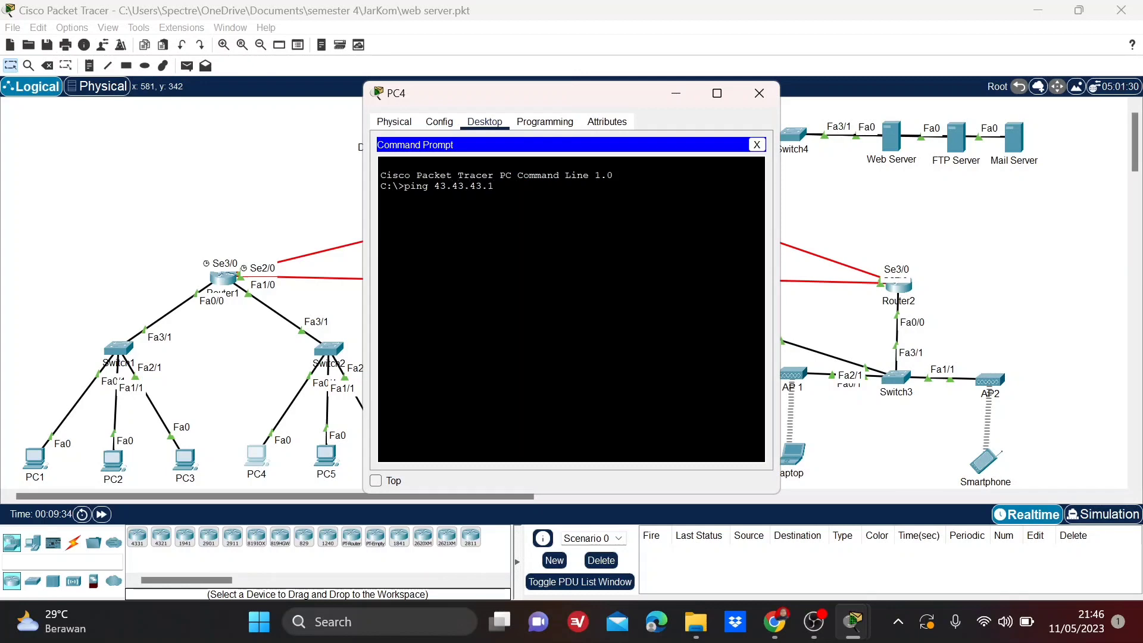
pyautogui.press('Return')
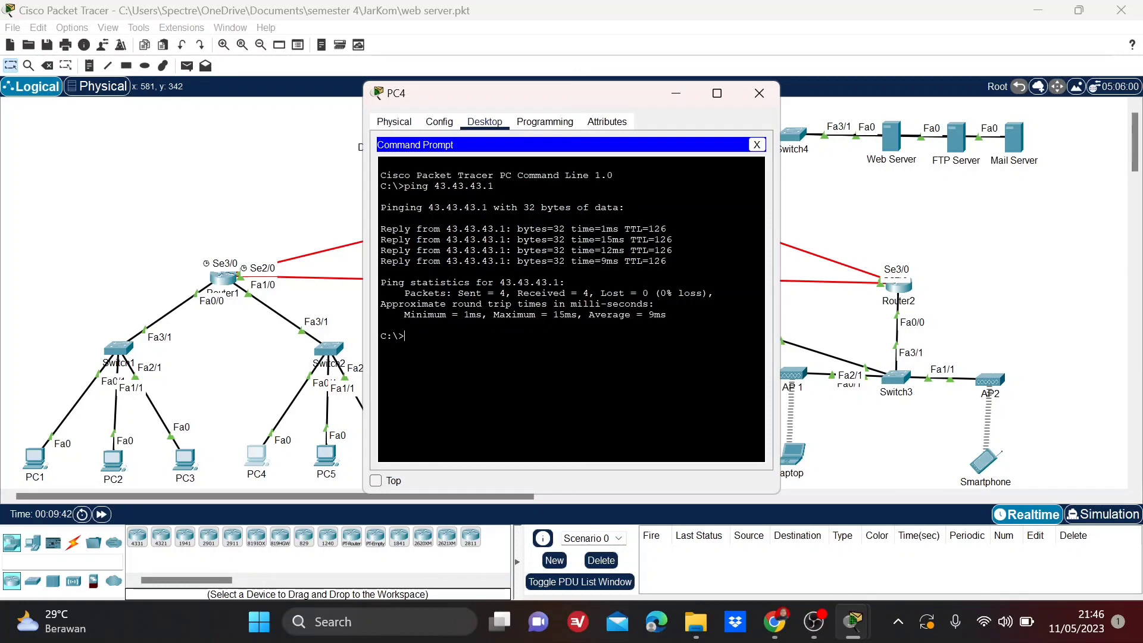
pyautogui.click(759, 93)
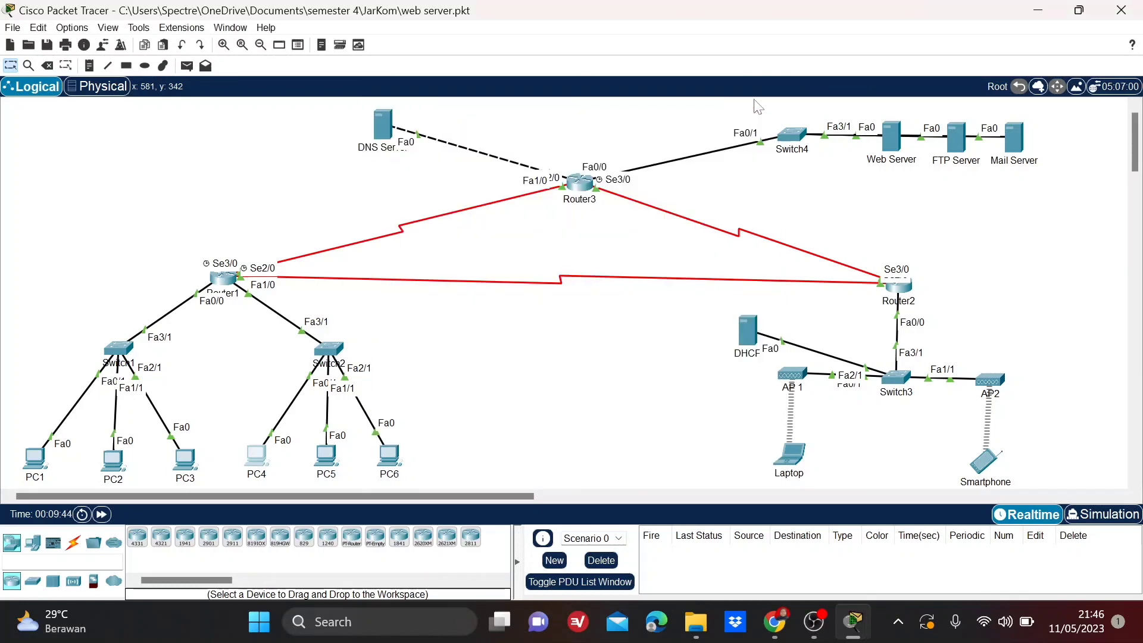
# Ping the Web Server at 43.43.43.1 from the Laptop's command prompt, then close the Laptop's window.
pyautogui.click(792, 455)
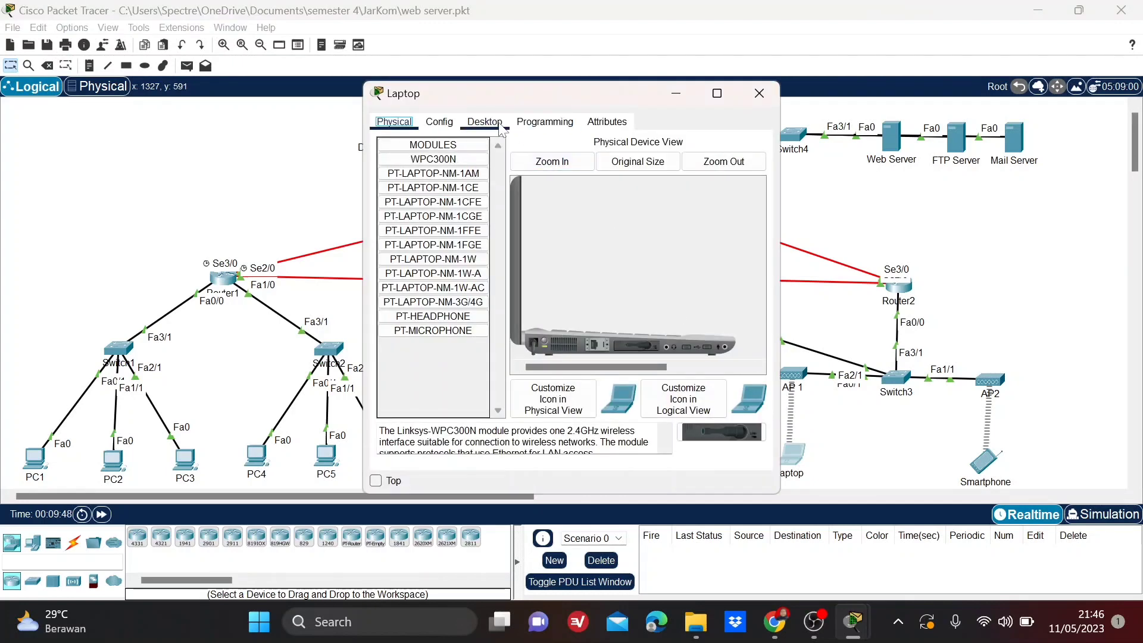
pyautogui.click(502, 123)
pyautogui.click(626, 187)
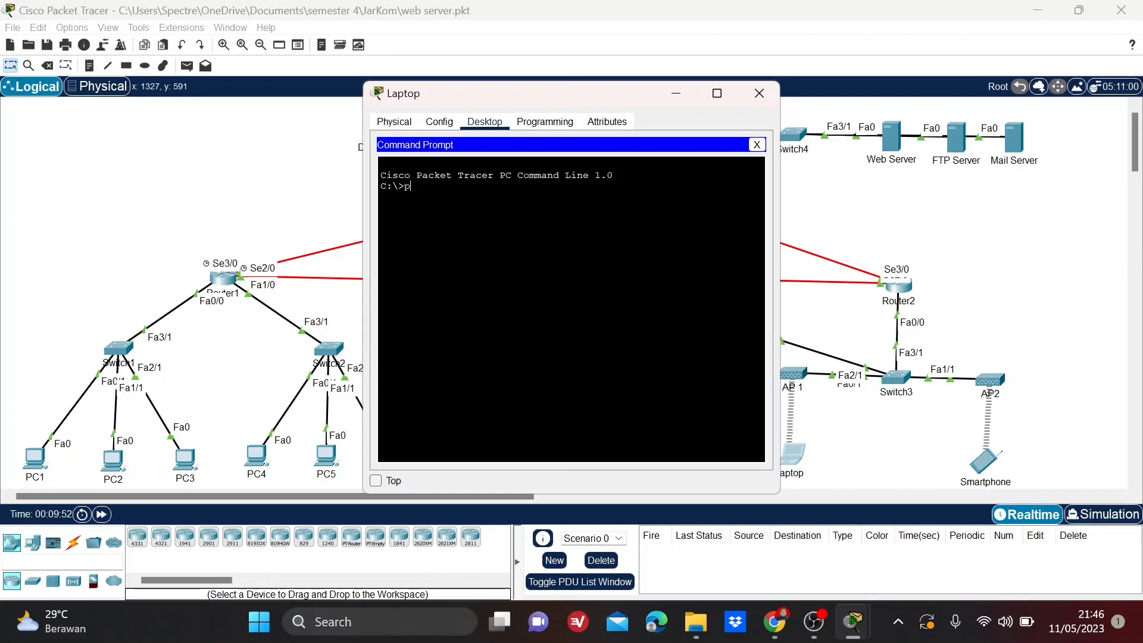
pyautogui.write('ping 43')
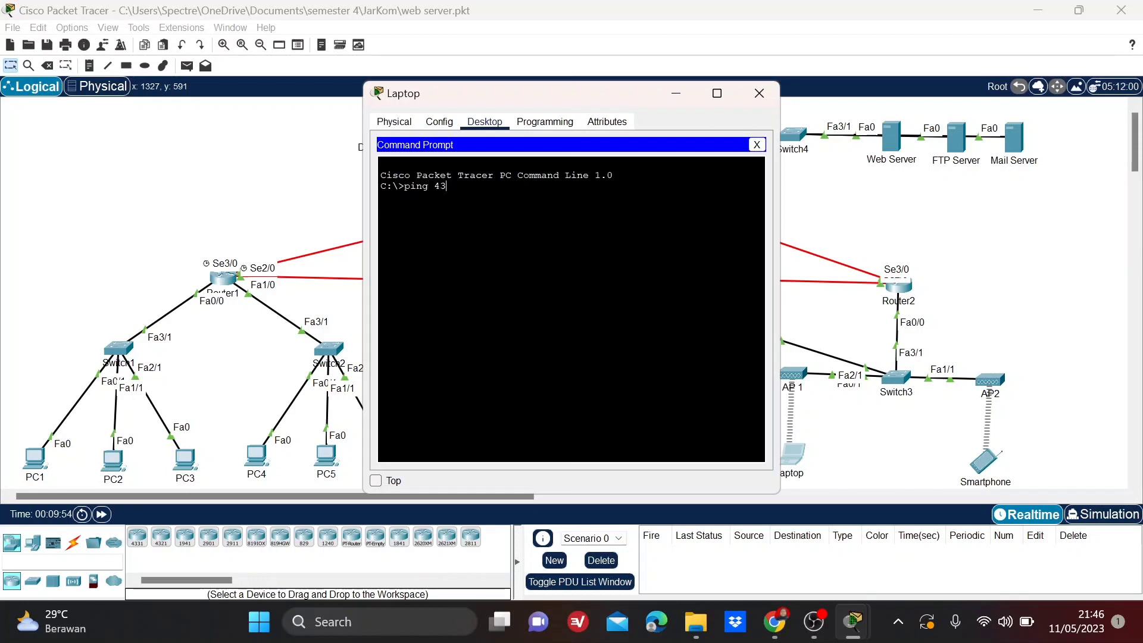
pyautogui.write('.43.43.1')
pyautogui.press('Return')
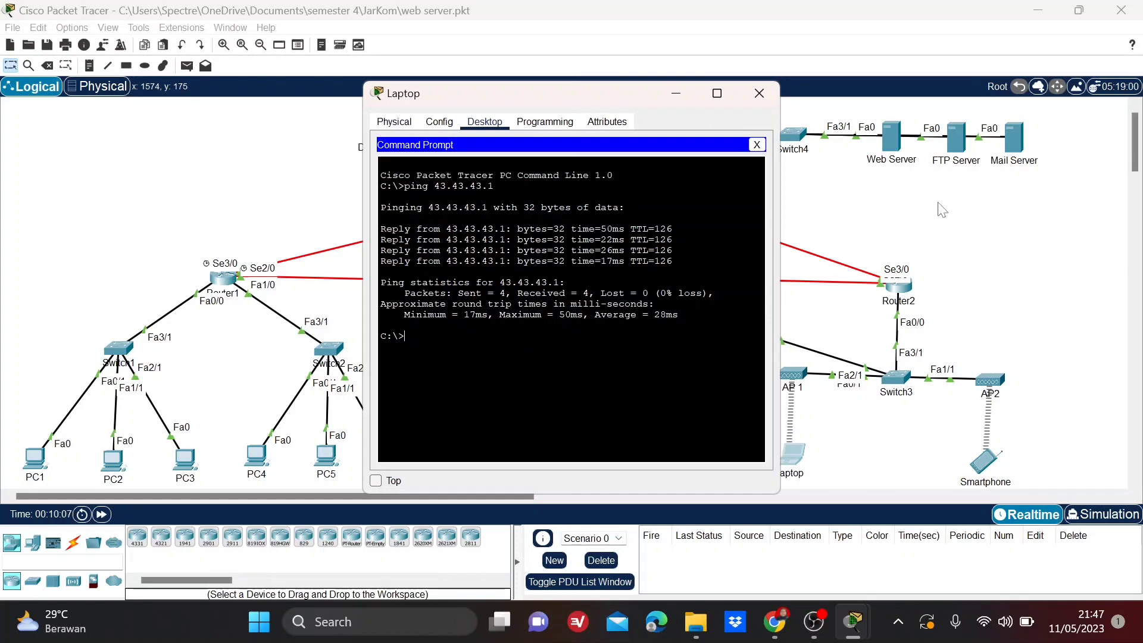
pyautogui.click(765, 95)
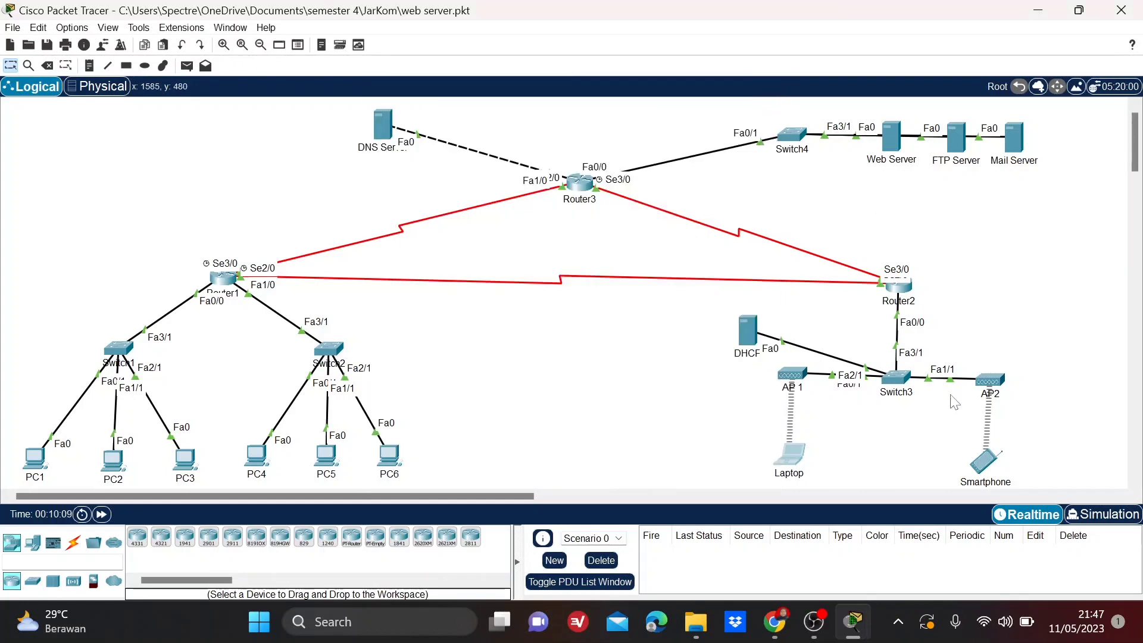
# Ping the Web Server at 43.43.43.1 from the Smartphone's command prompt, then close the Smartphone's window.
pyautogui.click(984, 462)
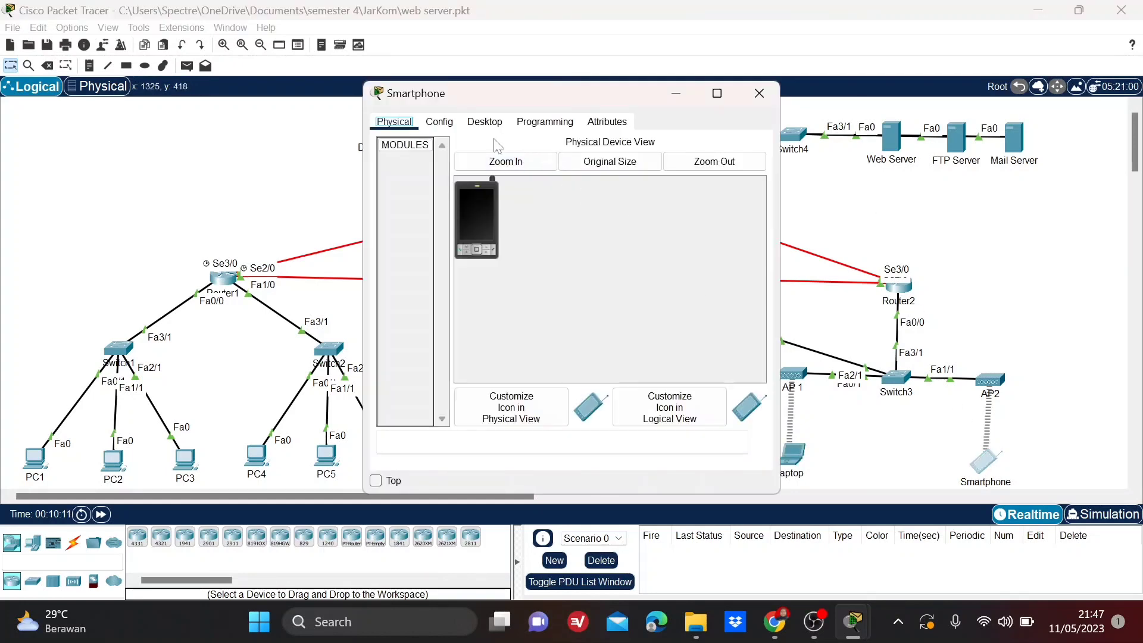
pyautogui.click(485, 121)
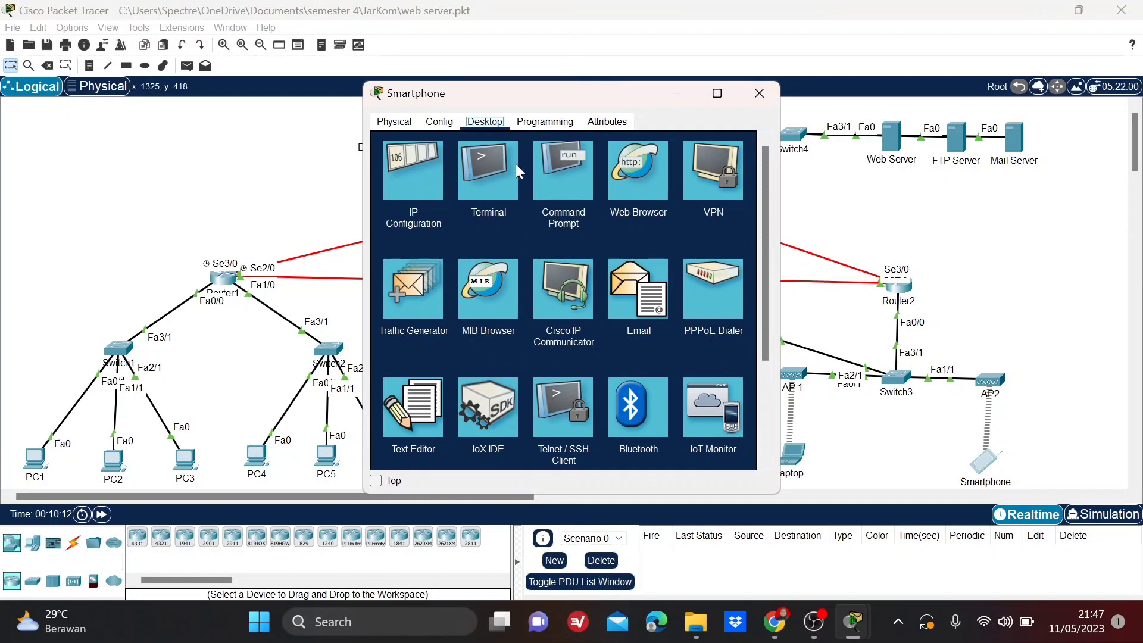
pyautogui.click(564, 169)
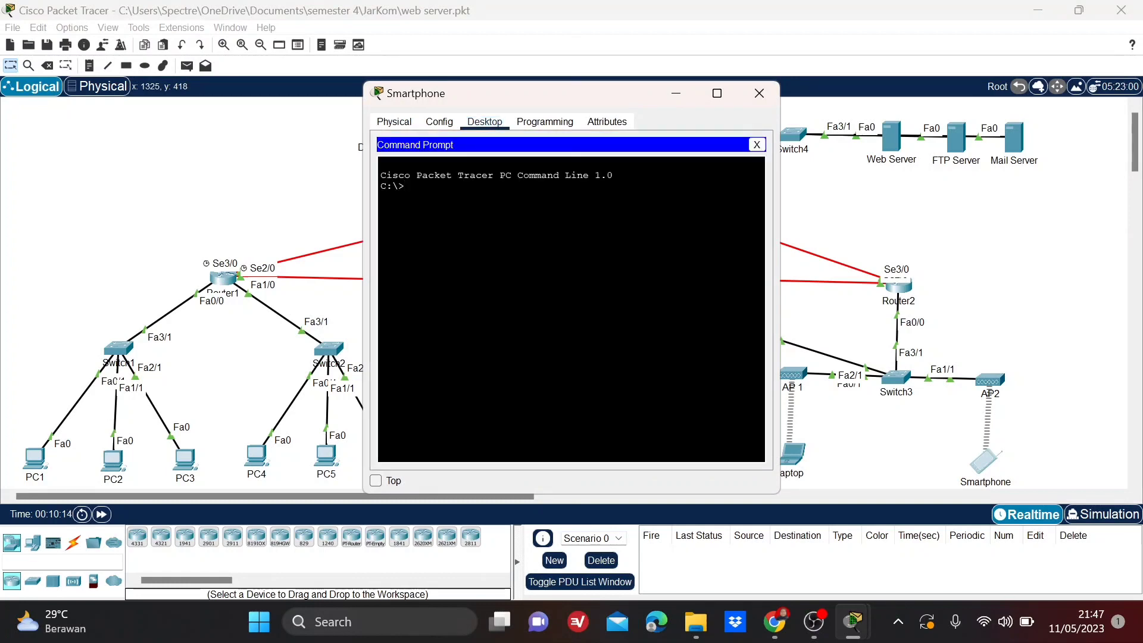
pyautogui.write('ping 43.43.43.1')
pyautogui.press('Return')
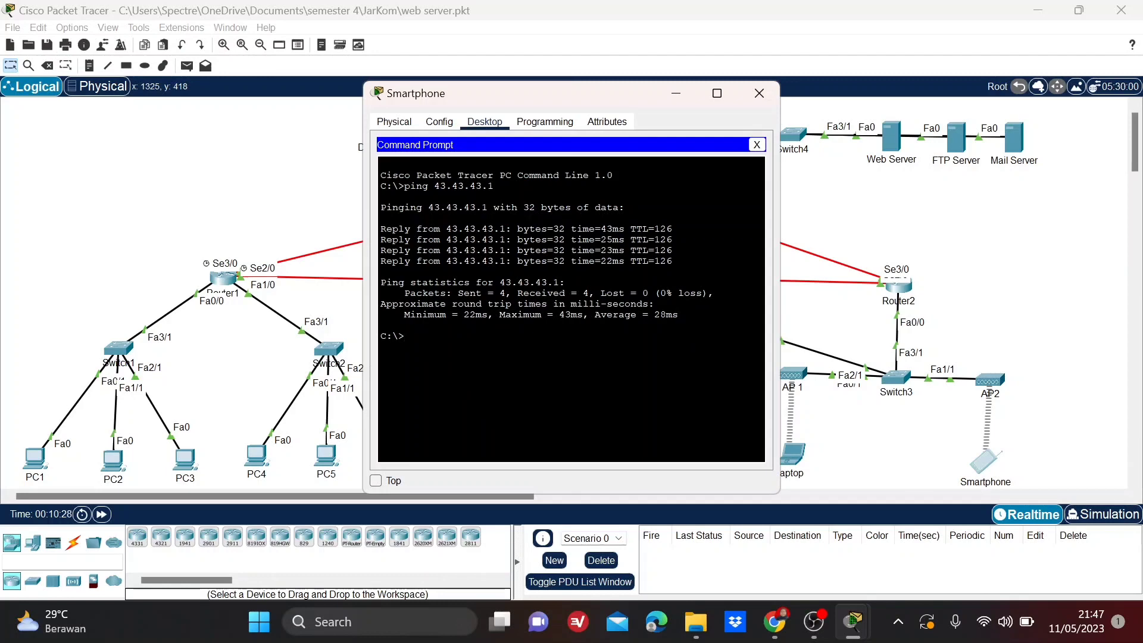
pyautogui.click(759, 93)
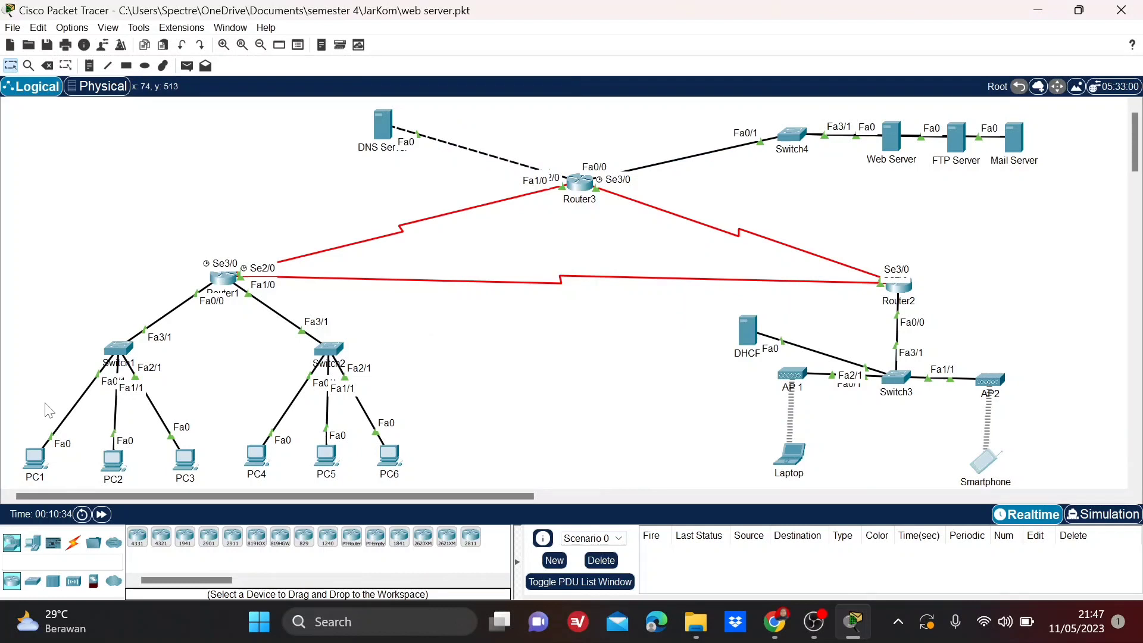
# Load the Web Server's page at 43.43.43.1 in PC1's web browser, then close PC1's window.
pyautogui.click(35, 463)
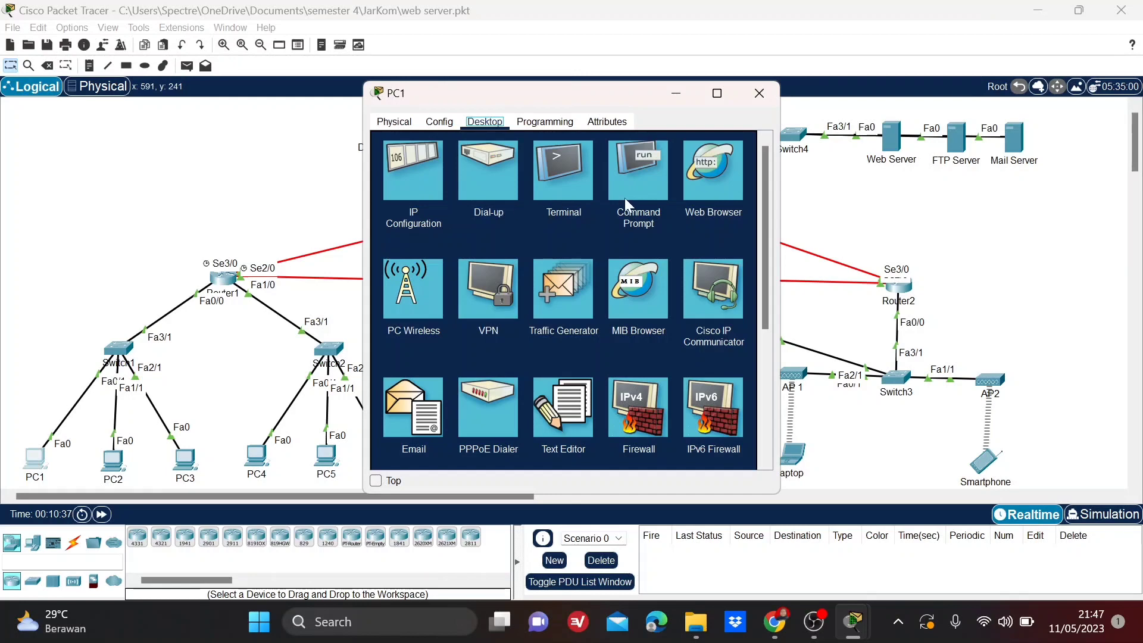
pyautogui.click(721, 188)
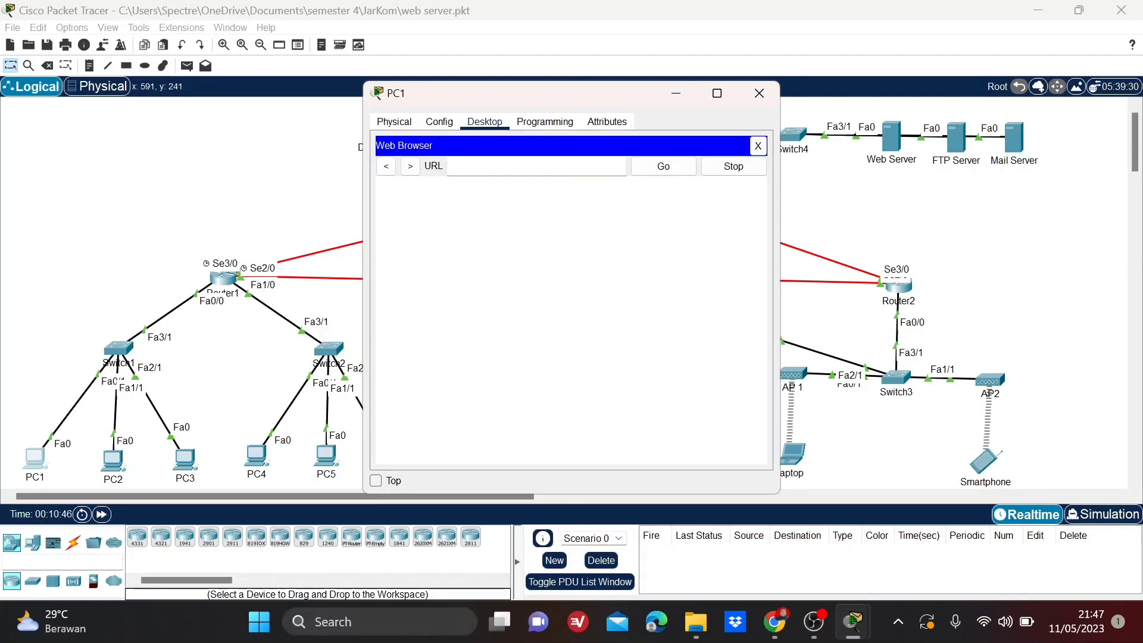
pyautogui.write('43.43.43.1')
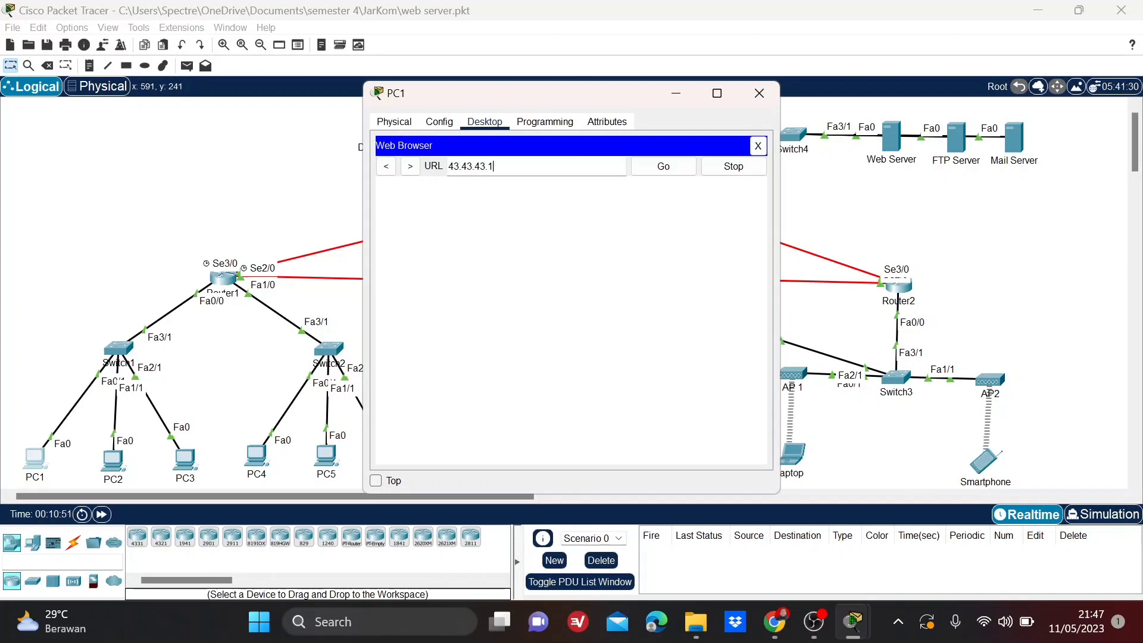
pyautogui.click(688, 171)
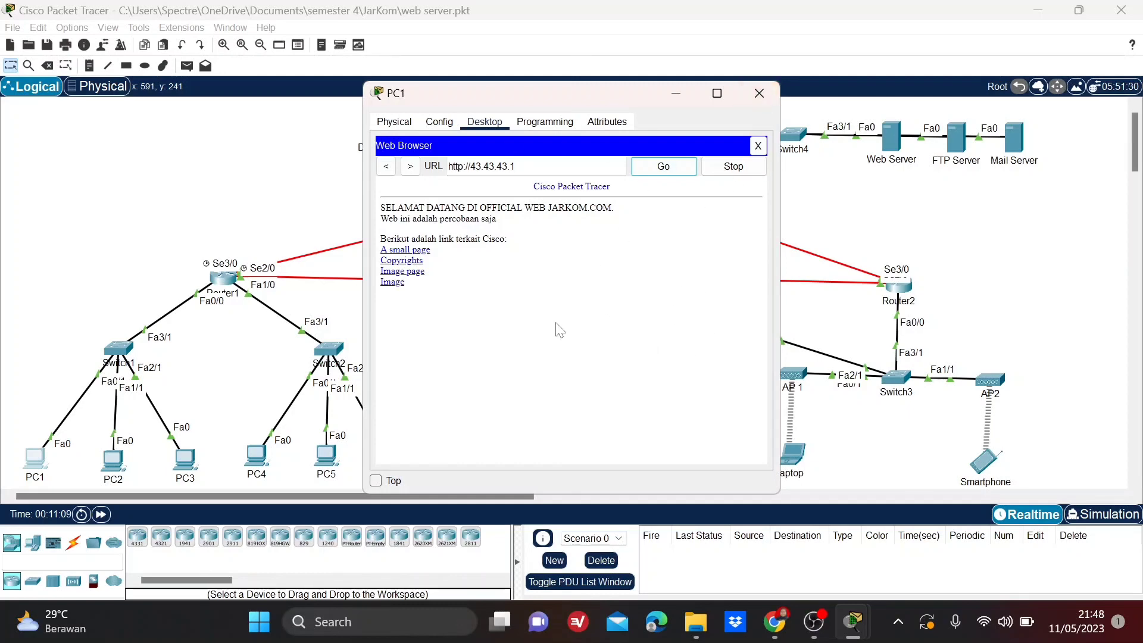
pyautogui.click(760, 94)
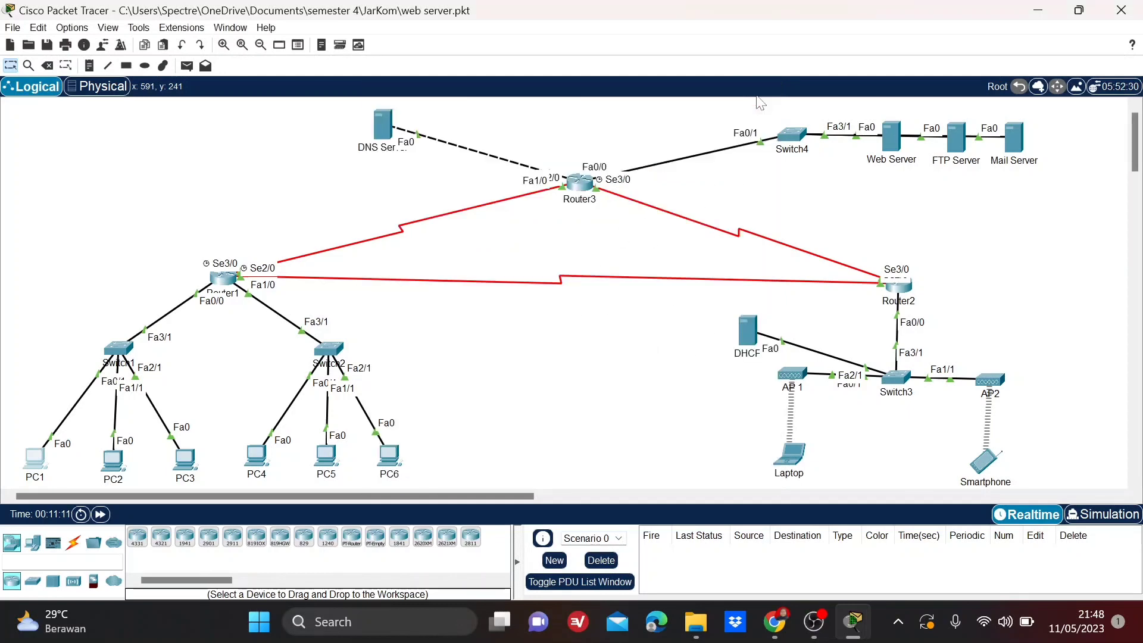
# Load the Web Server's page at 43.43.43.1 in PC4's web browser, then close PC4's window.
pyautogui.click(256, 459)
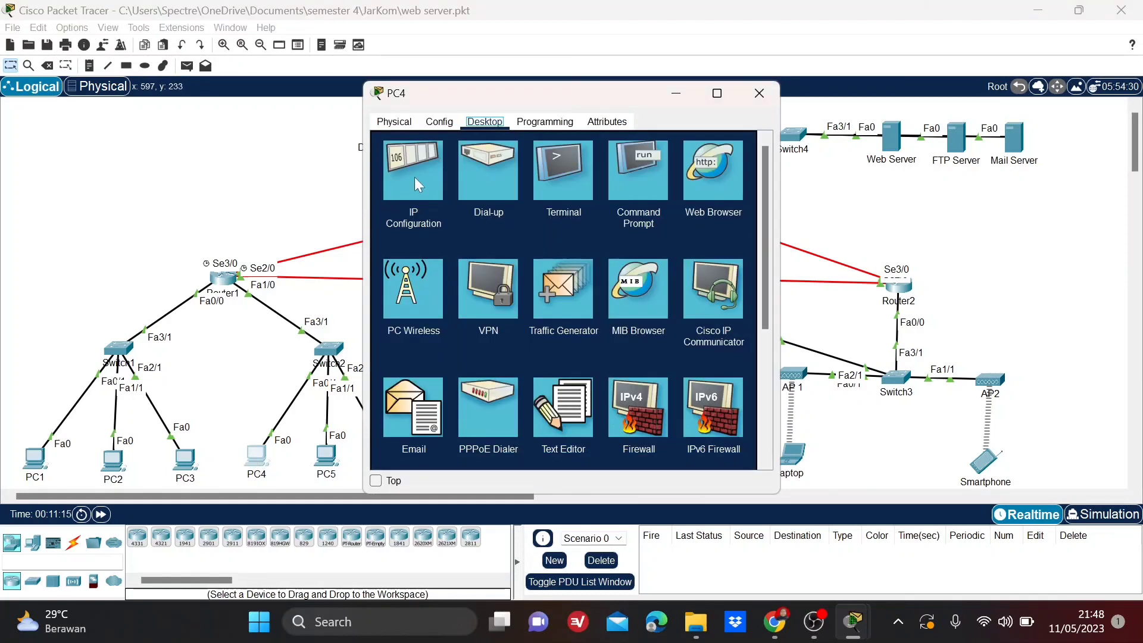
pyautogui.click(712, 188)
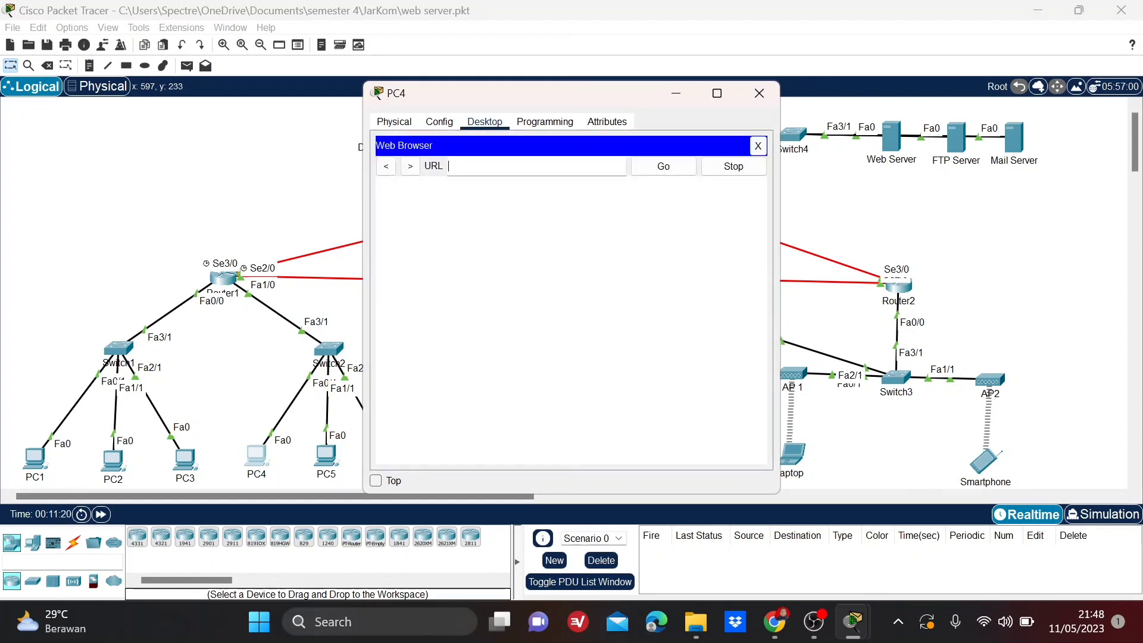
pyautogui.write('43.43.43.1')
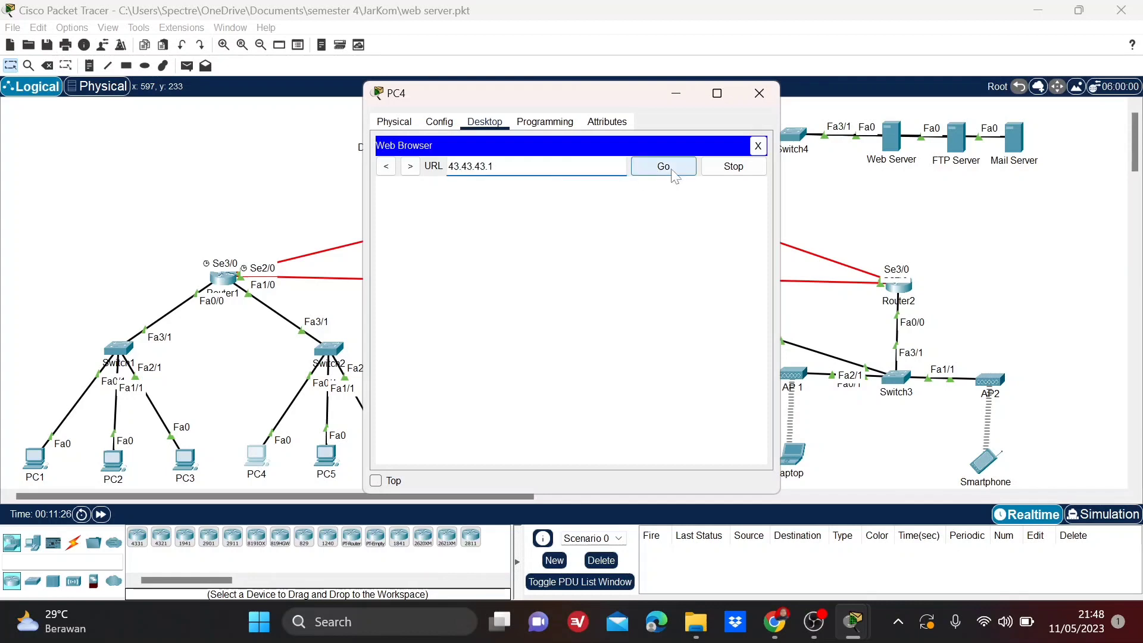
pyautogui.click(675, 168)
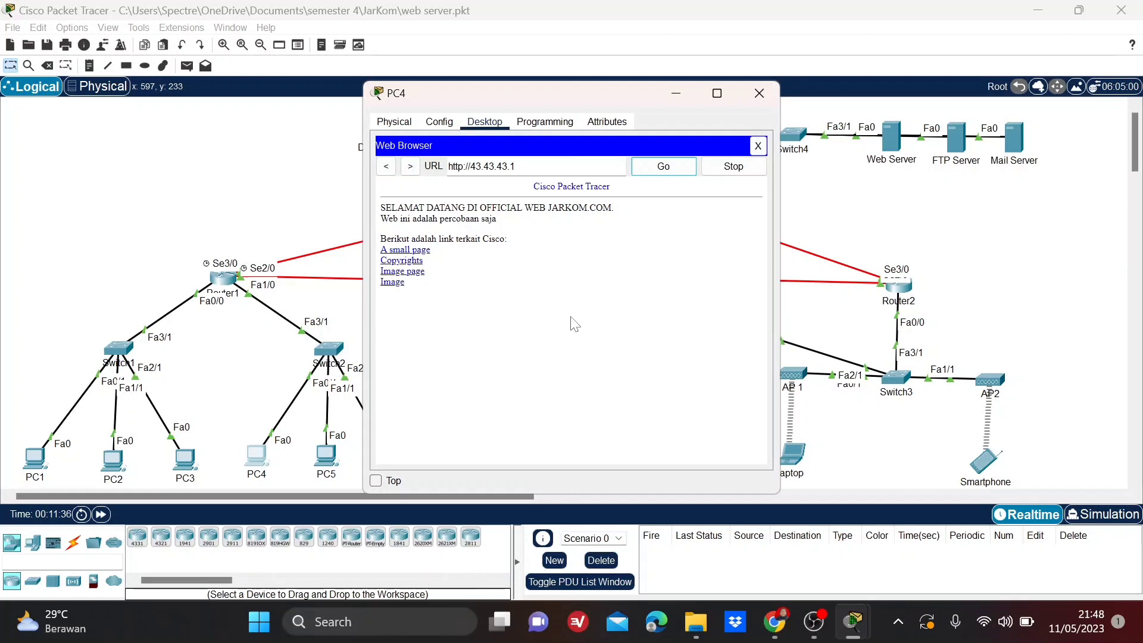
pyautogui.click(759, 93)
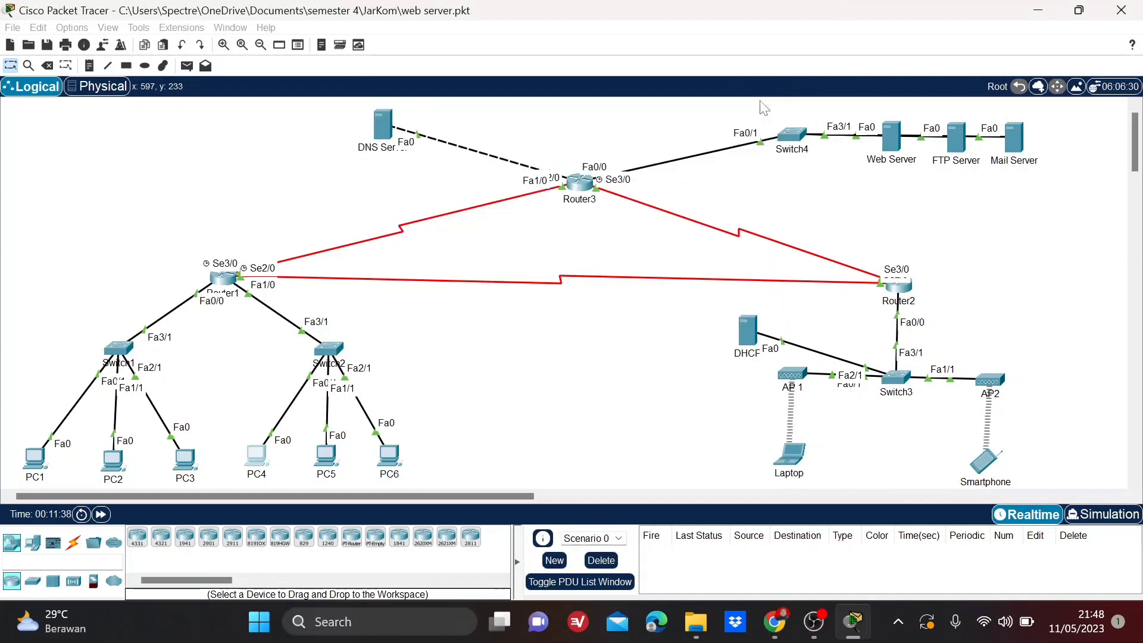
# Load the Web Server's page at 43.43.43.1 in the Laptop's web browser, then close the Laptop's window.
pyautogui.click(792, 455)
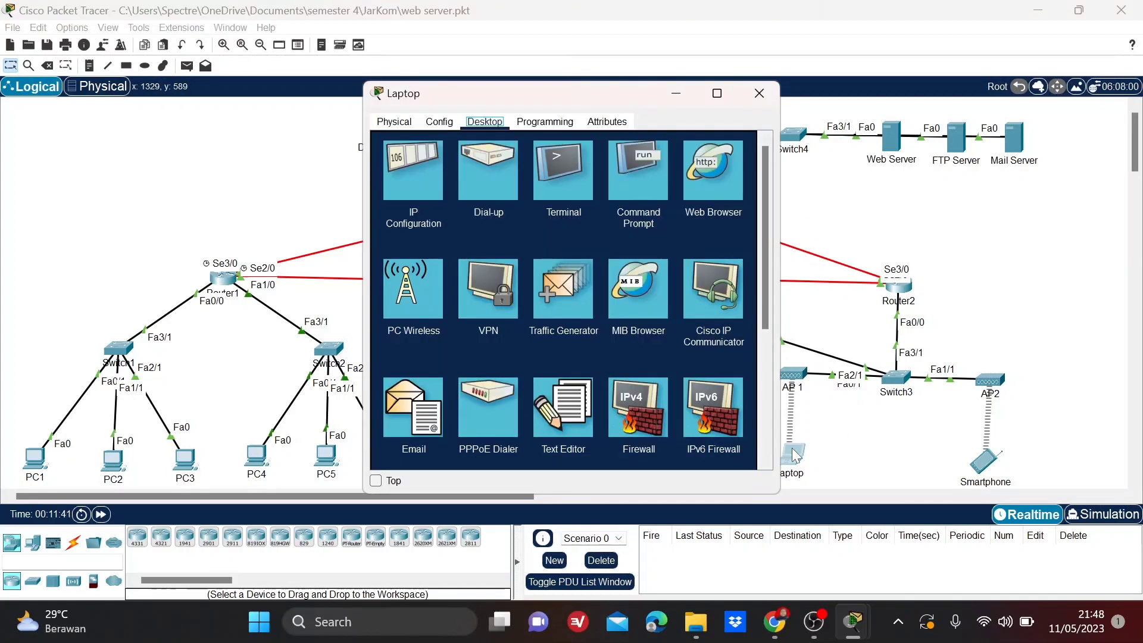
pyautogui.click(709, 183)
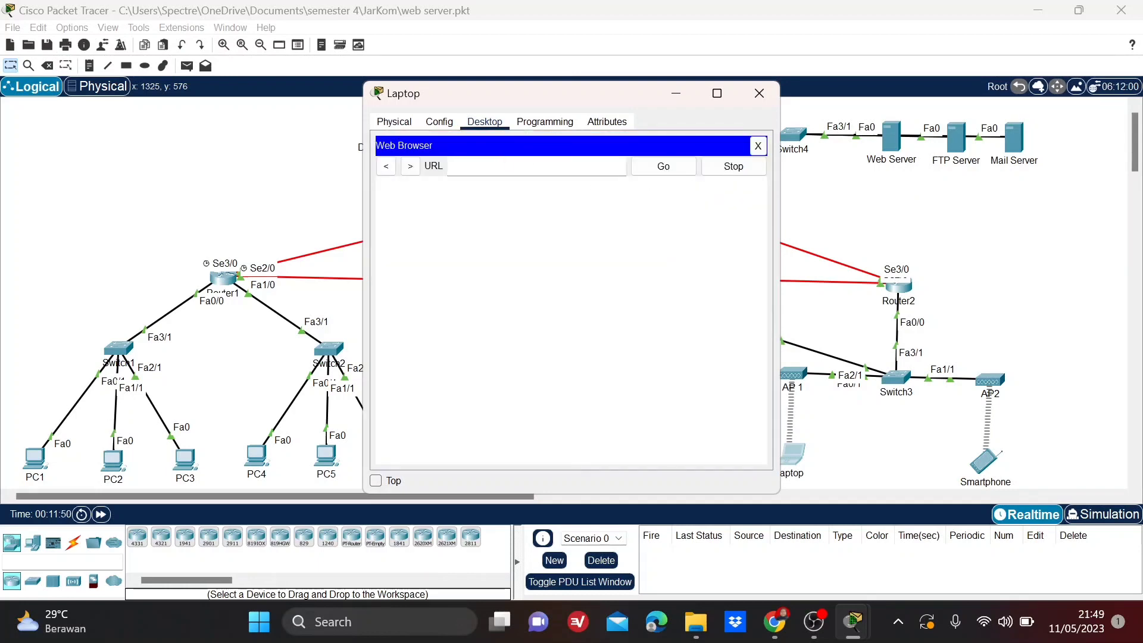
pyautogui.write('.43.43.1')
pyautogui.click(655, 169)
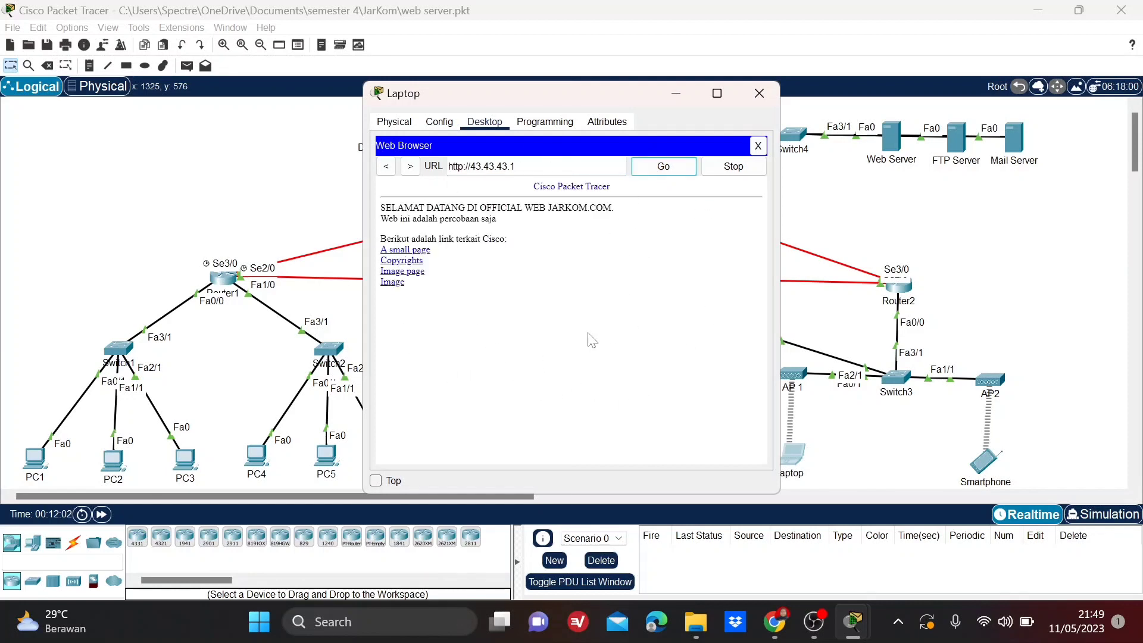
pyautogui.click(761, 95)
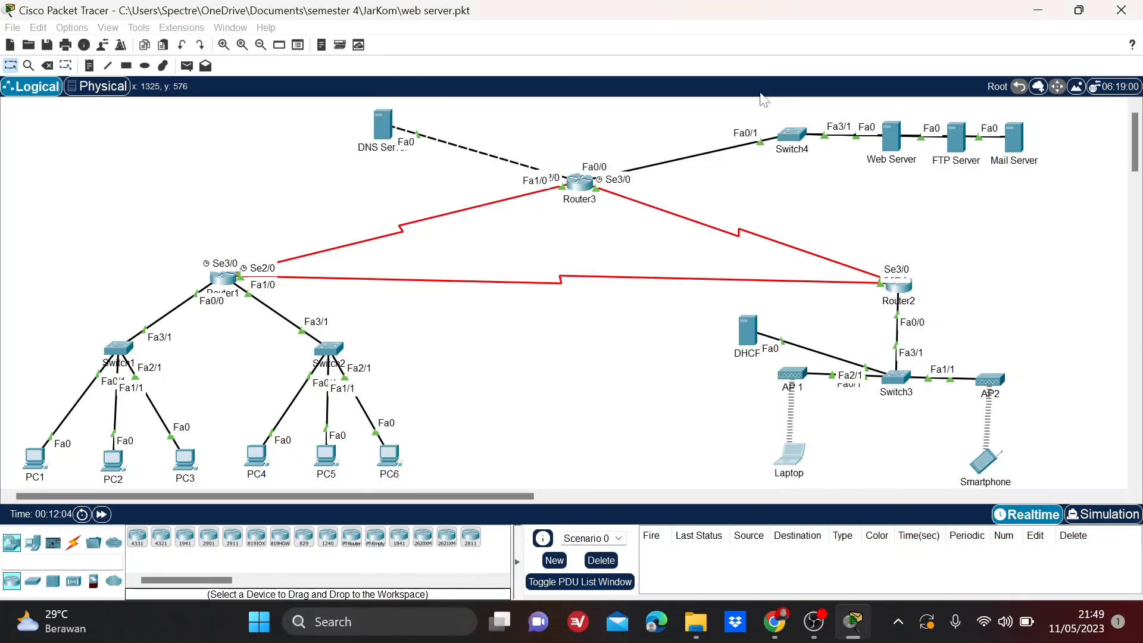
# Load the Web Server's page at 43.43.43.1 in the Smartphone's web browser.
pyautogui.click(974, 463)
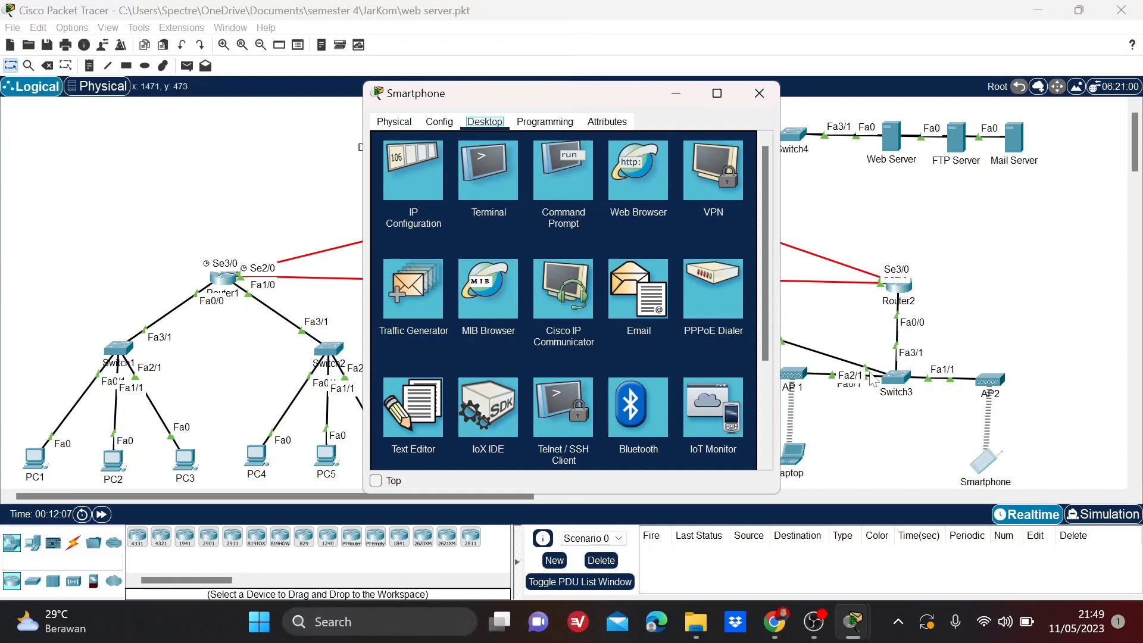
pyautogui.click(635, 176)
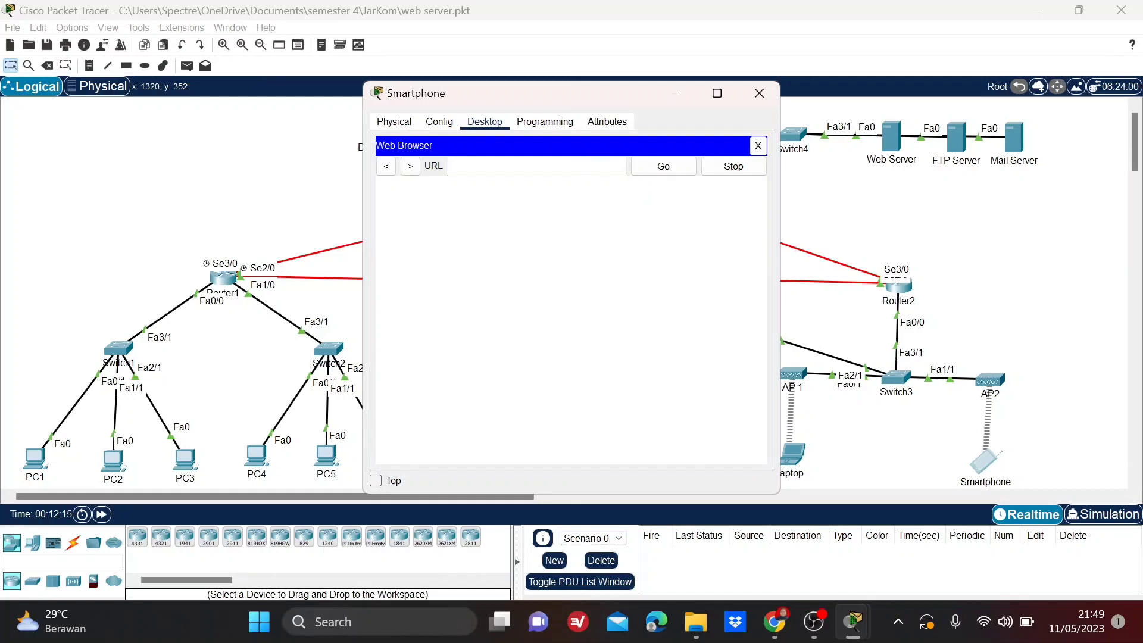
pyautogui.write('43.43.43.1')
pyautogui.click(675, 164)
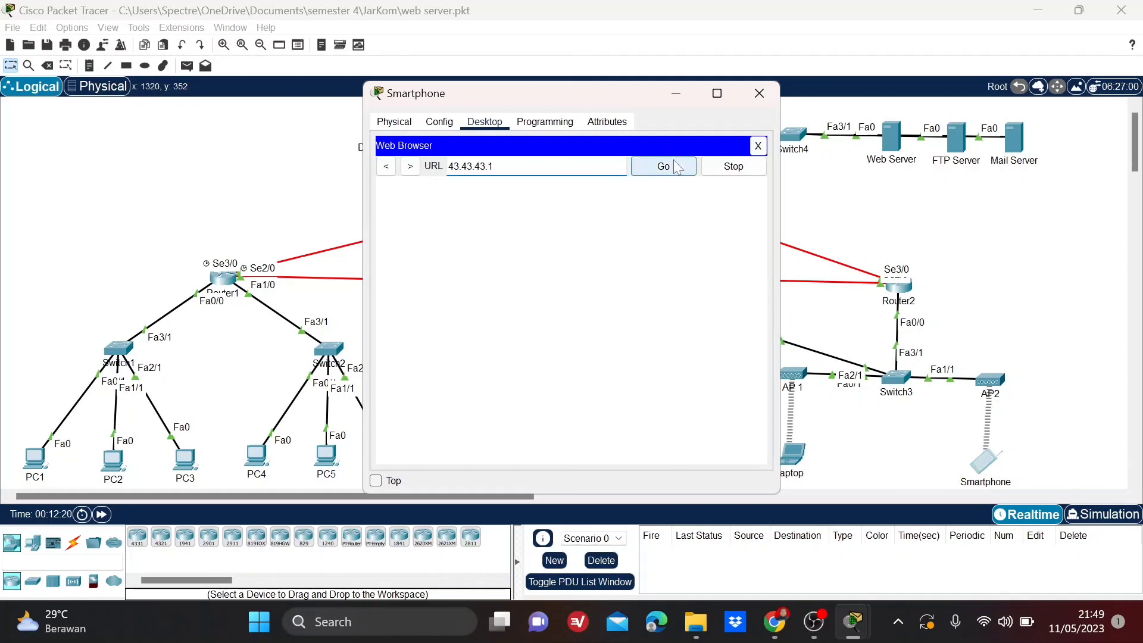
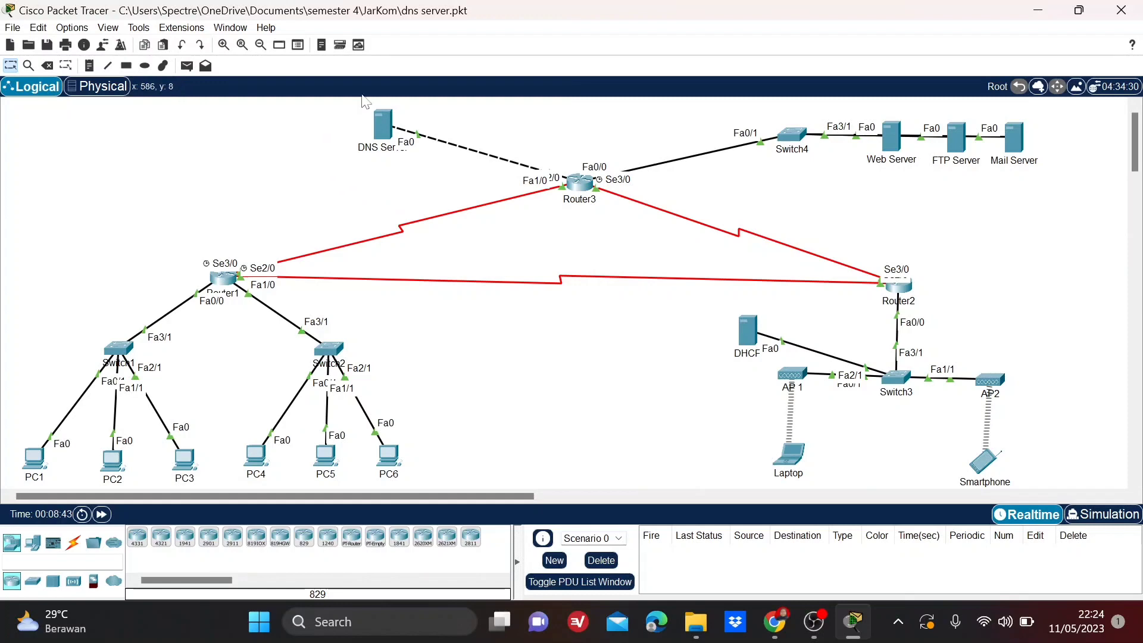
# Review the DNS Server's IPv4 address, subnet mask and default gateway in its IP Configuration.
pyautogui.click(384, 136)
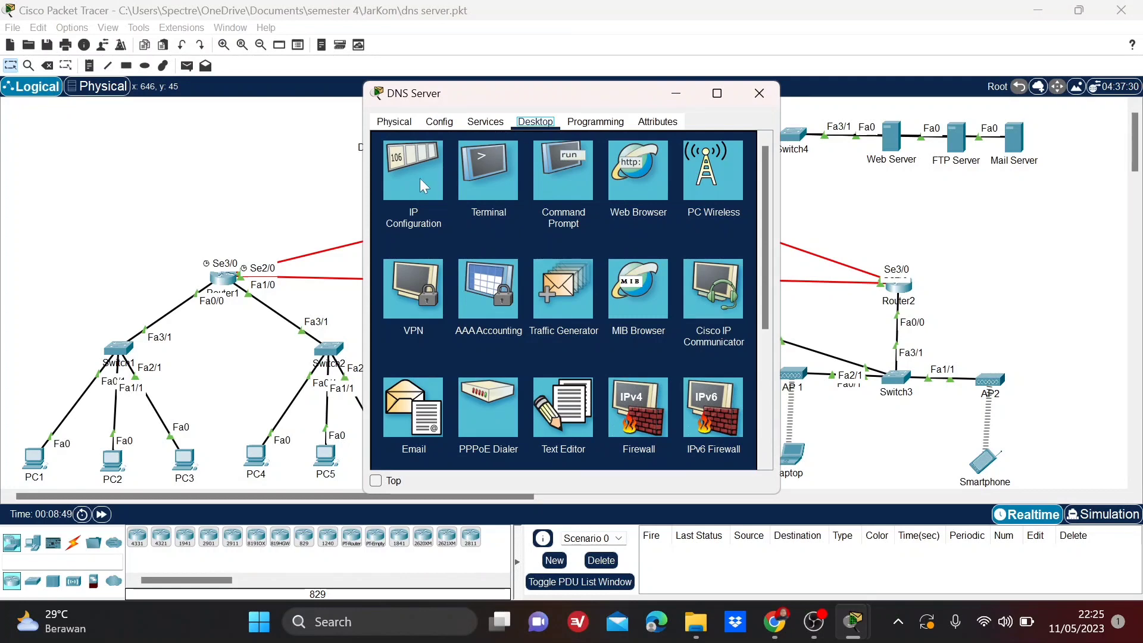
pyautogui.click(405, 188)
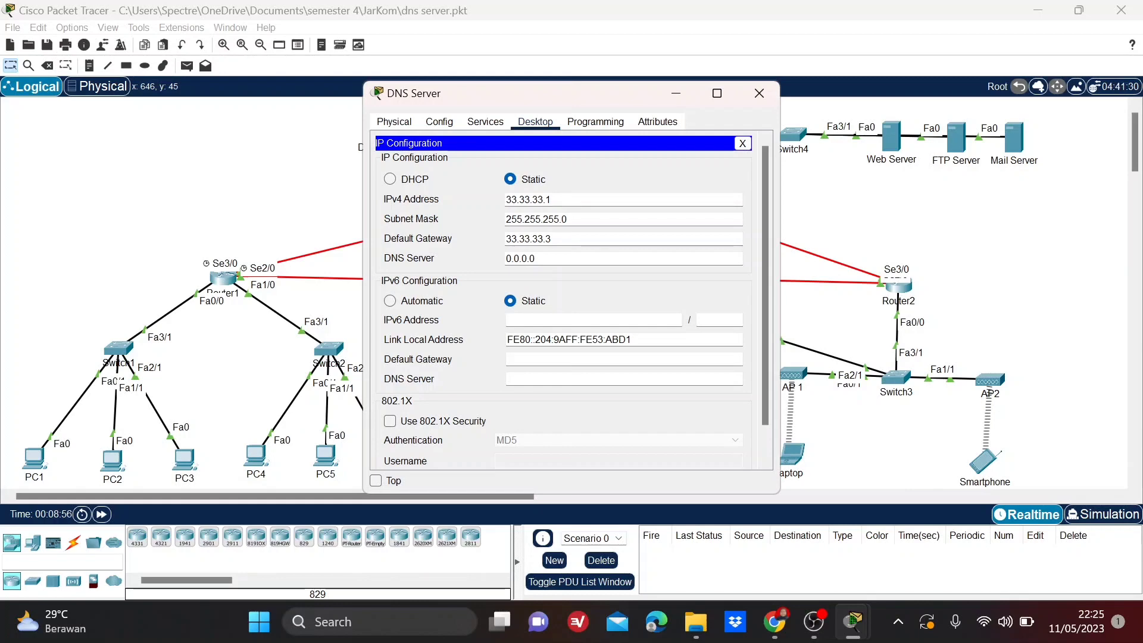
pyautogui.moveTo(553, 200); pyautogui.dragTo(491, 202)
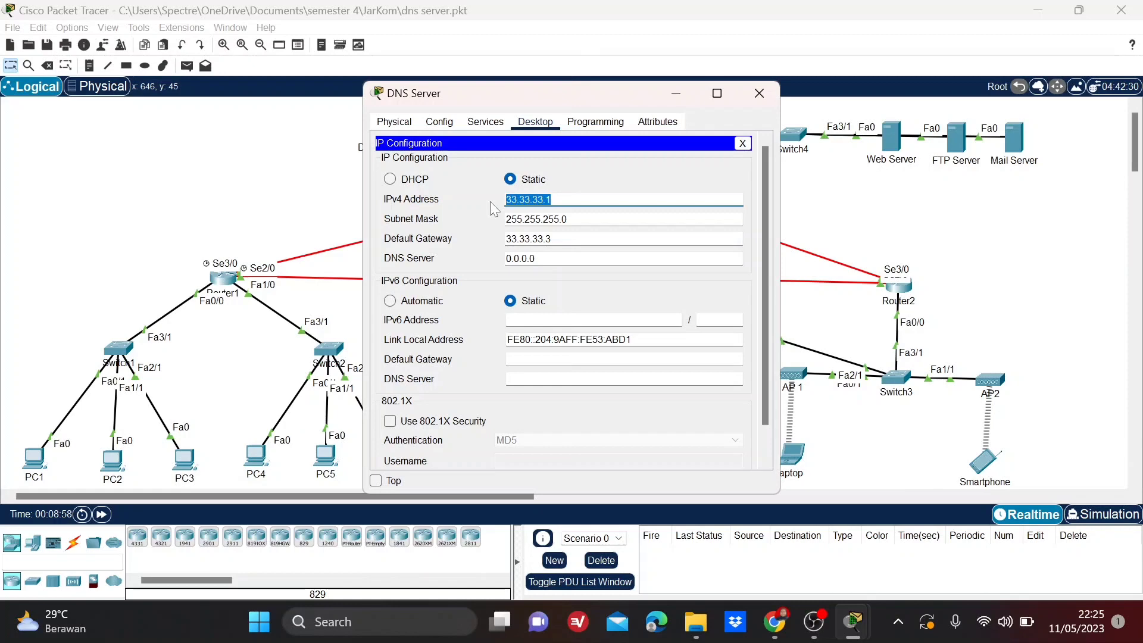
pyautogui.rightClick(526, 201)
pyautogui.moveTo(568, 219); pyautogui.dragTo(483, 225)
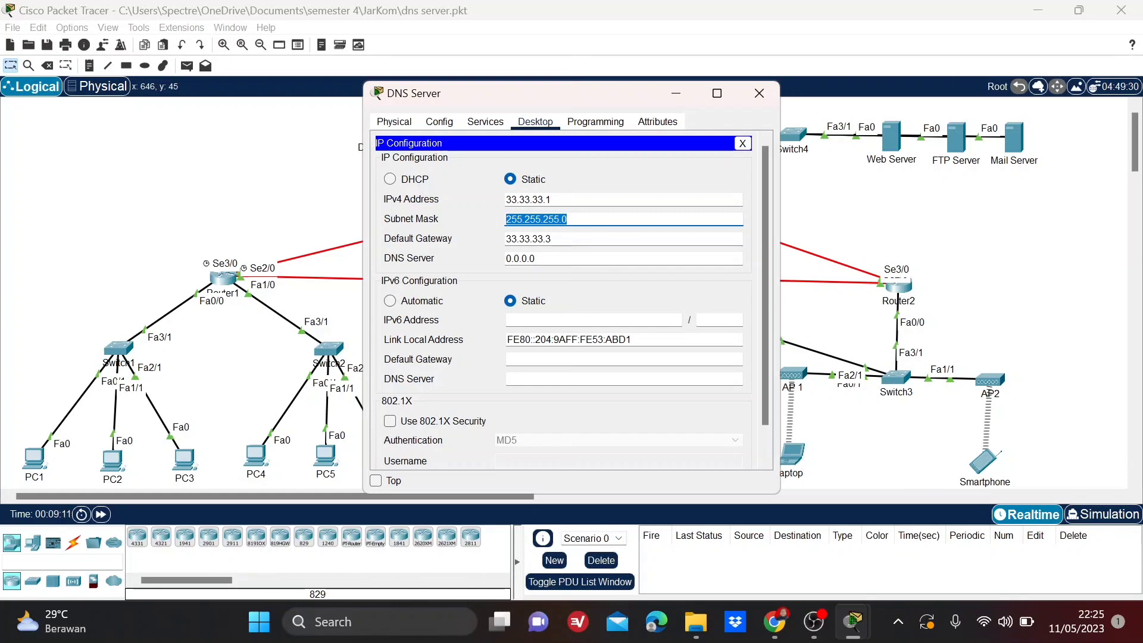
pyautogui.press('Tab')
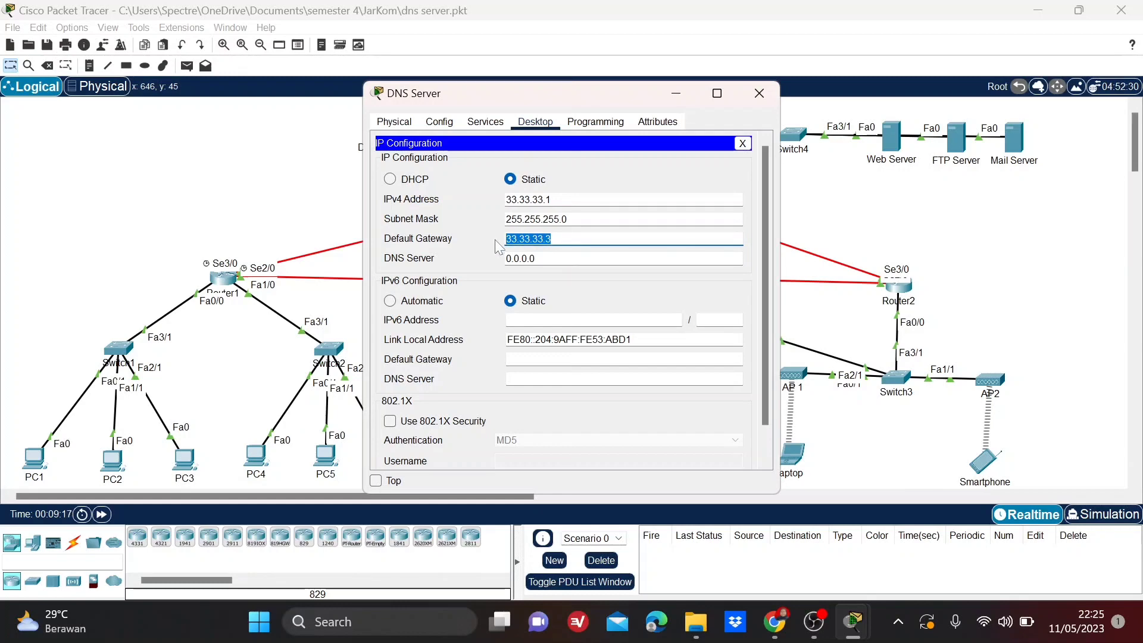
# Check the DNS Server's global settings and the IPv4 address and subnet mask on its FastEthernet0 interface.
pyautogui.click(441, 123)
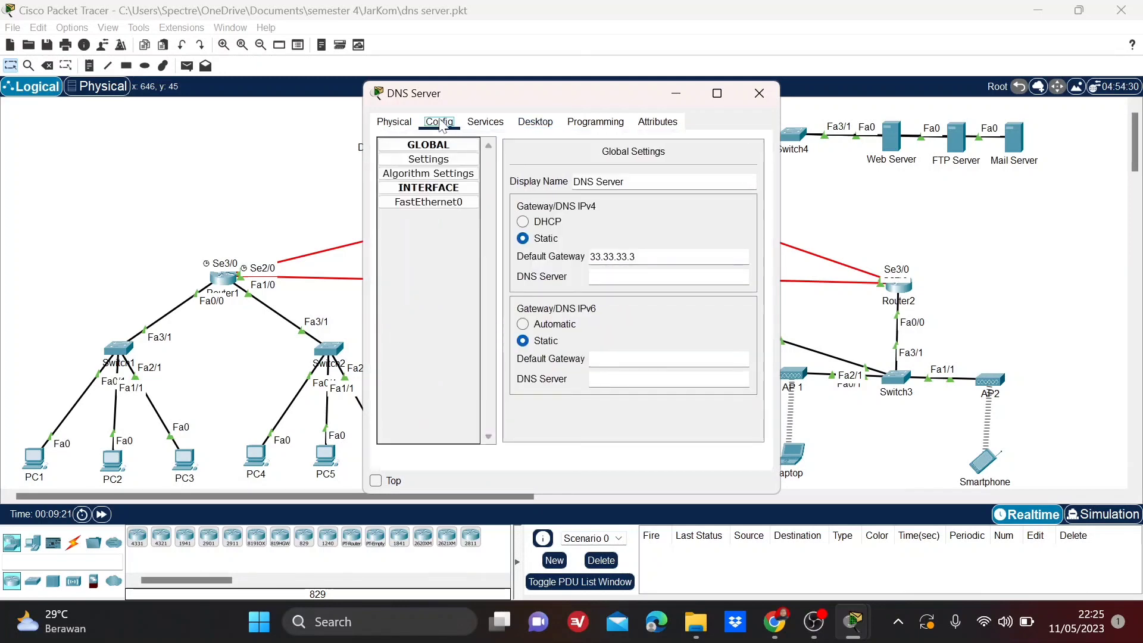
pyautogui.click(449, 206)
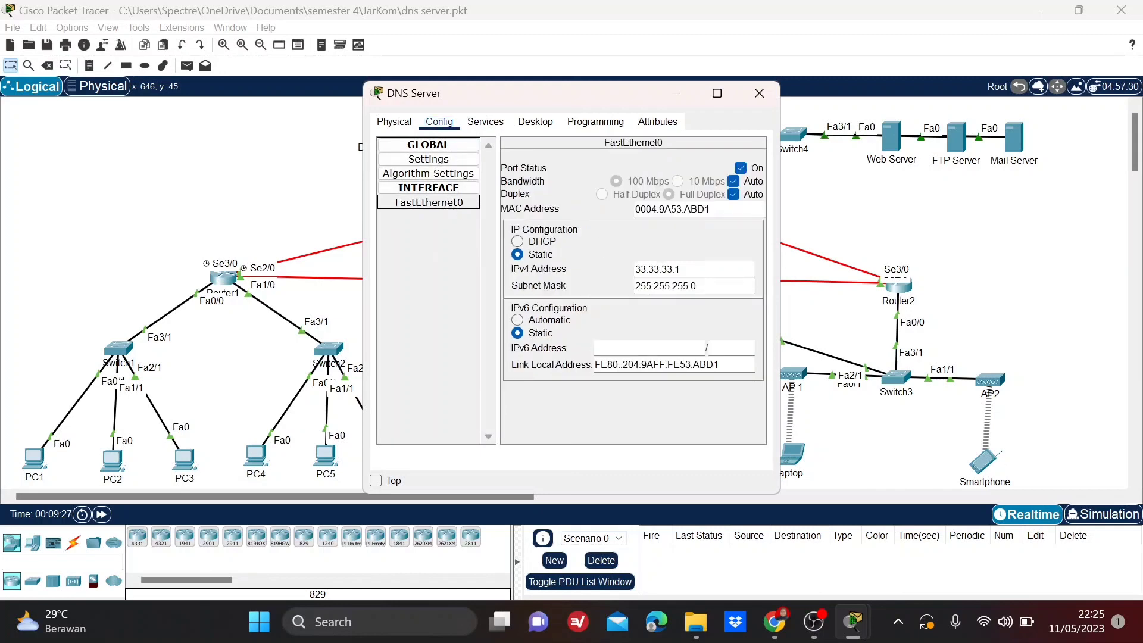
pyautogui.moveTo(680, 269); pyautogui.dragTo(619, 269)
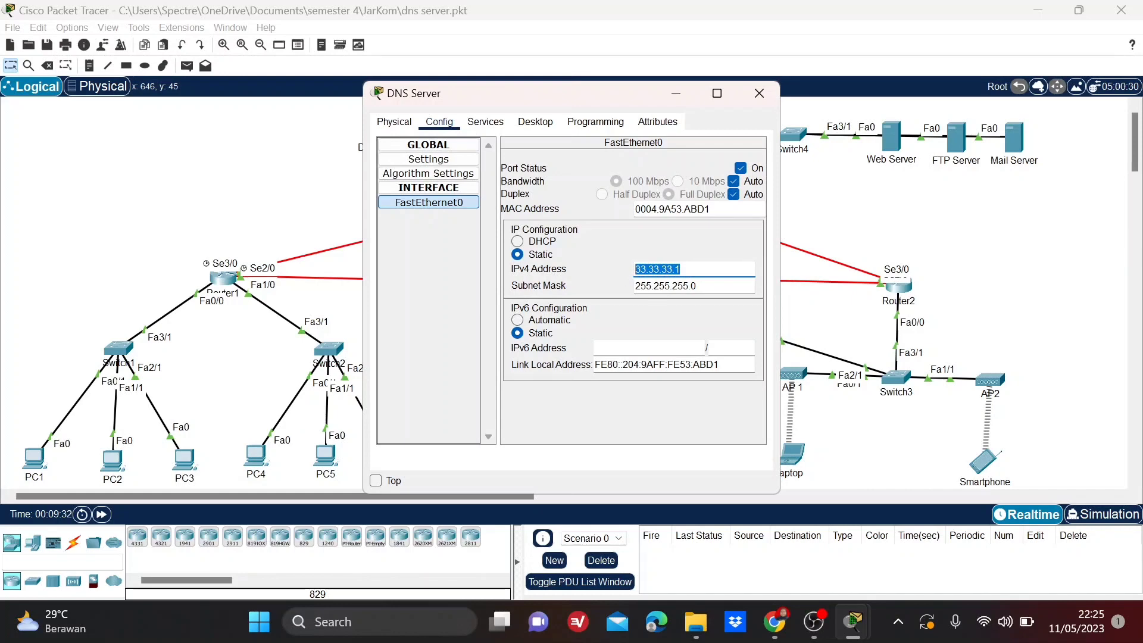
pyautogui.moveTo(696, 285); pyautogui.dragTo(606, 289)
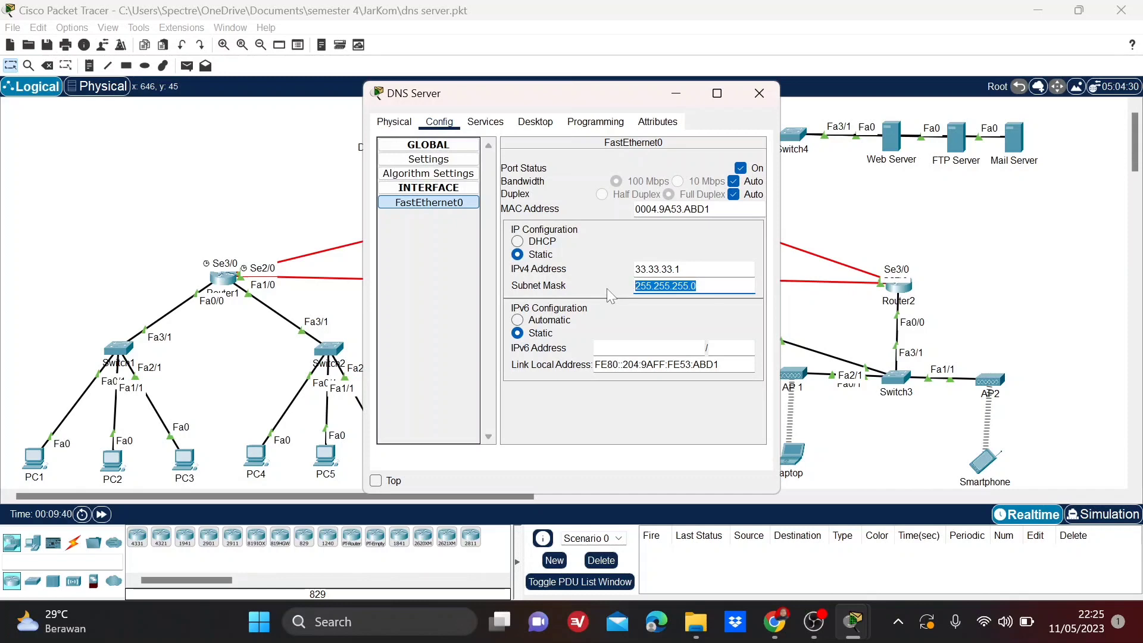
# Examine the DNS Server's DNS service and its resource record name and address entries, then close the server's window.
pyautogui.click(482, 124)
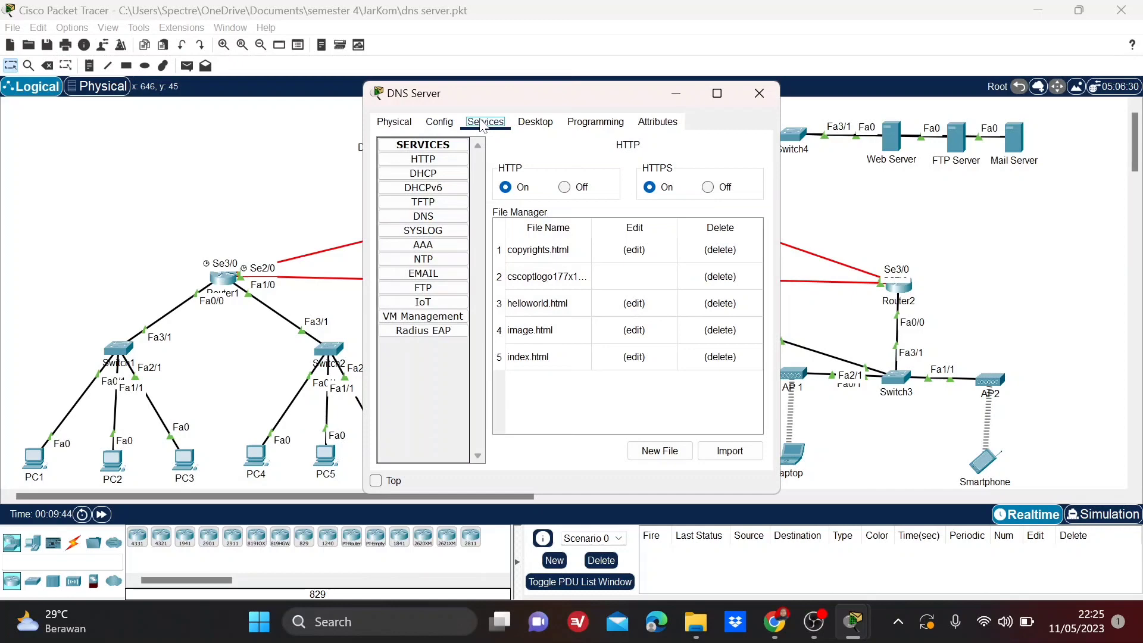
pyautogui.click(450, 218)
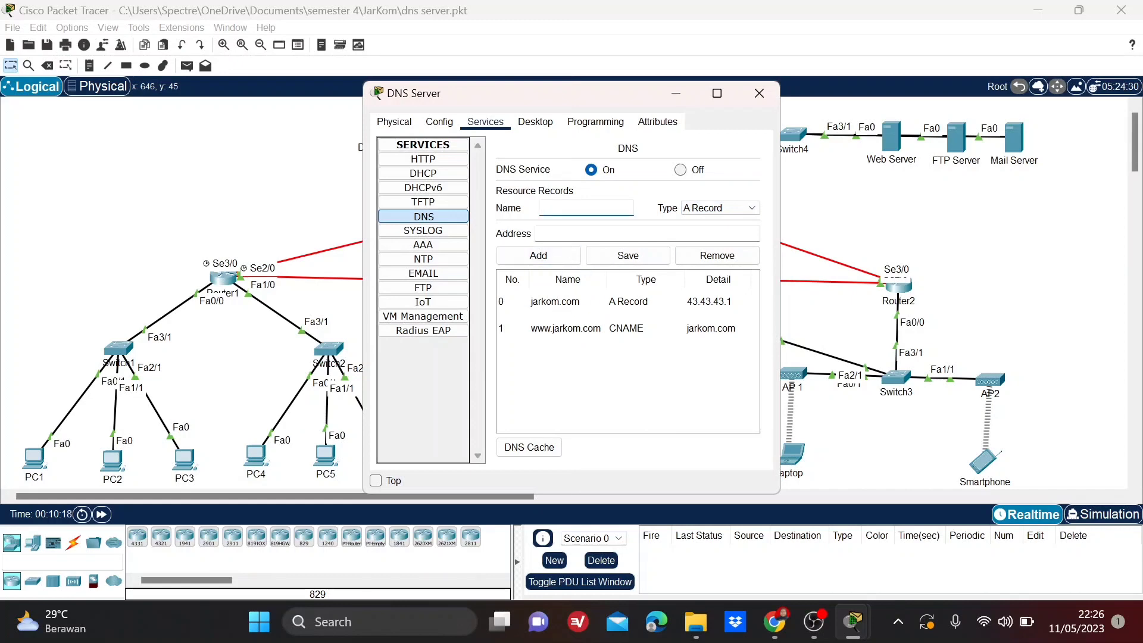
pyautogui.click(586, 234)
pyautogui.click(571, 208)
pyautogui.click(595, 233)
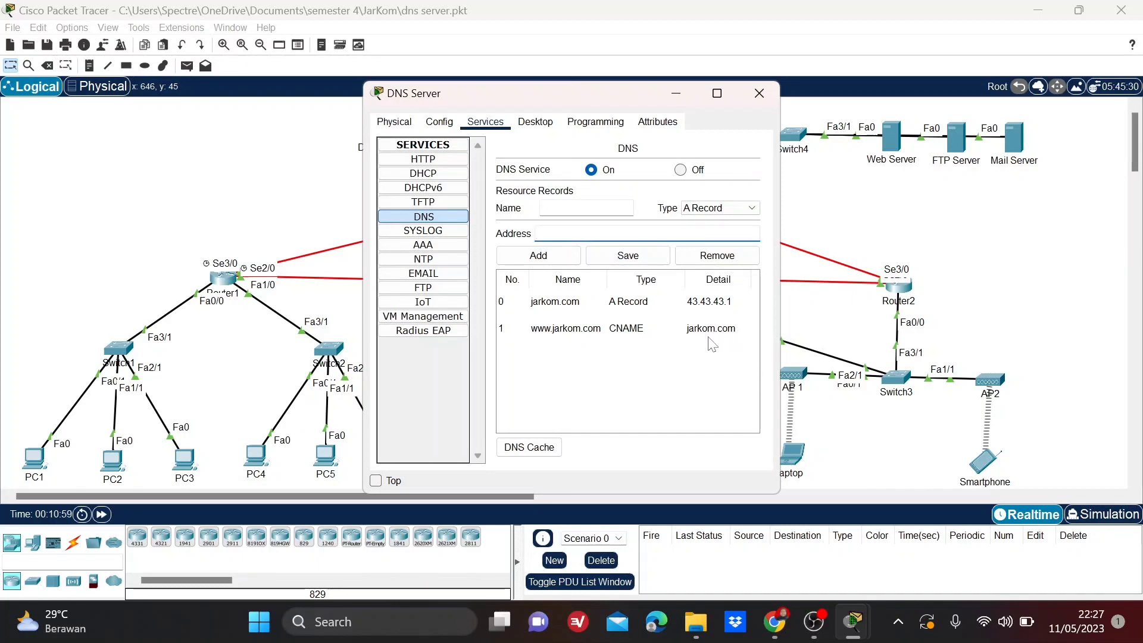
pyautogui.click(759, 95)
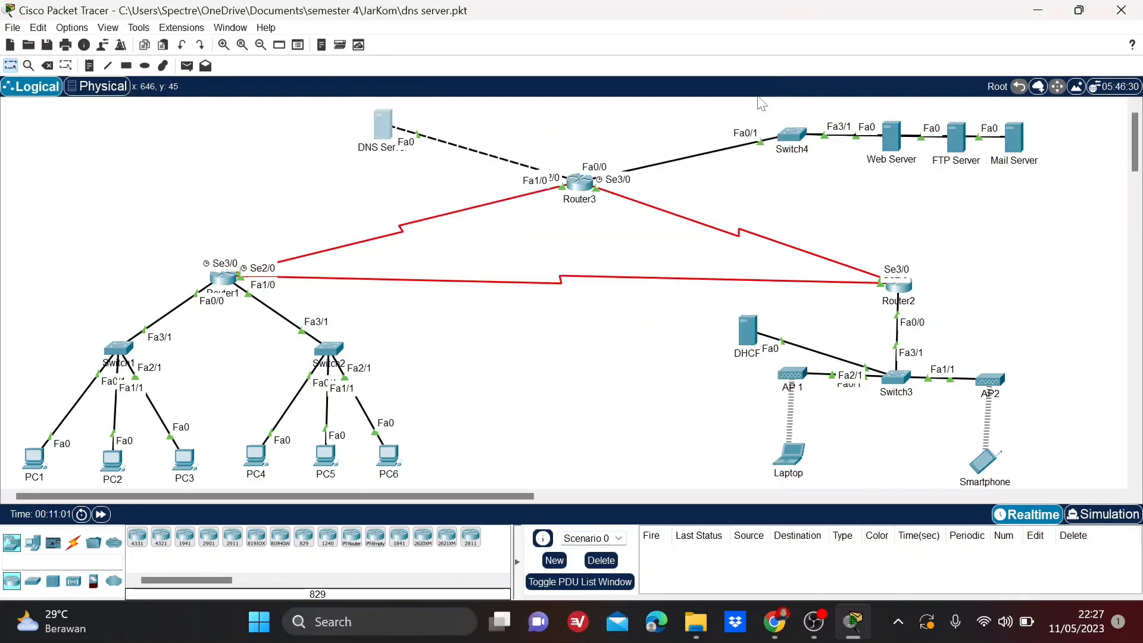
# Check the DNS server address in PC1's IP Configuration, then close PC1's window.
pyautogui.click(33, 457)
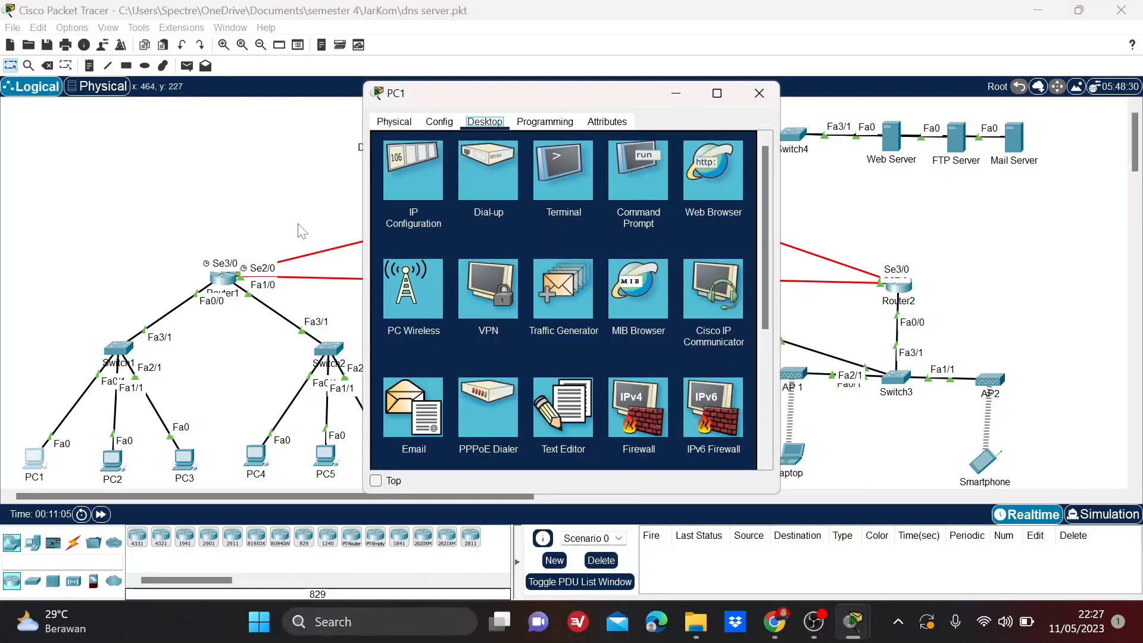
pyautogui.click(400, 187)
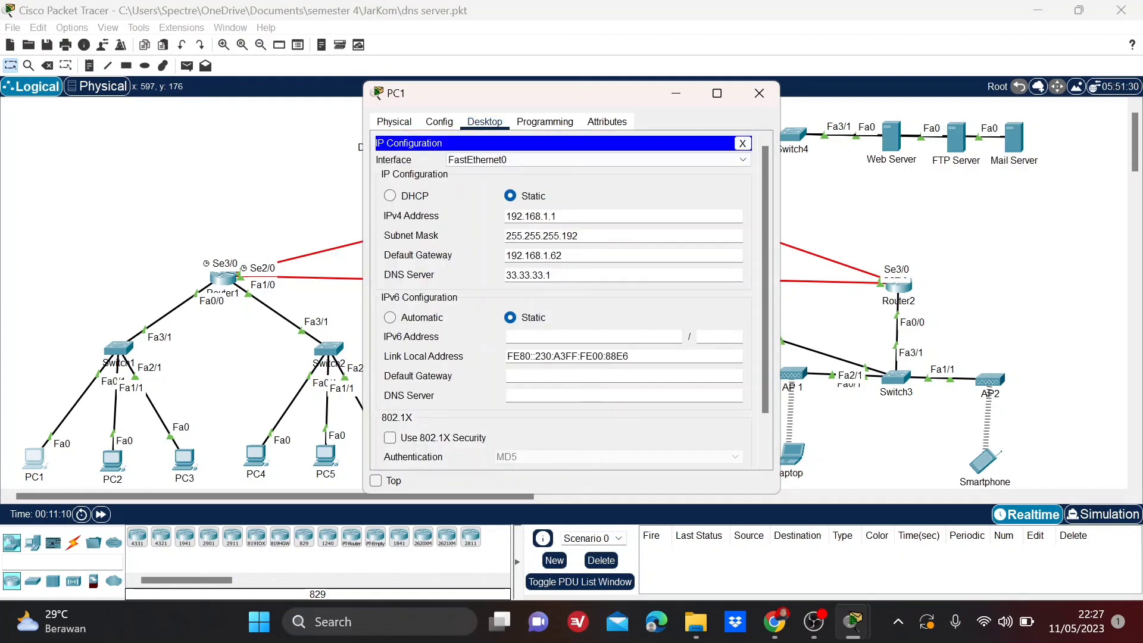
pyautogui.click(551, 275)
pyautogui.moveTo(552, 275); pyautogui.dragTo(505, 275)
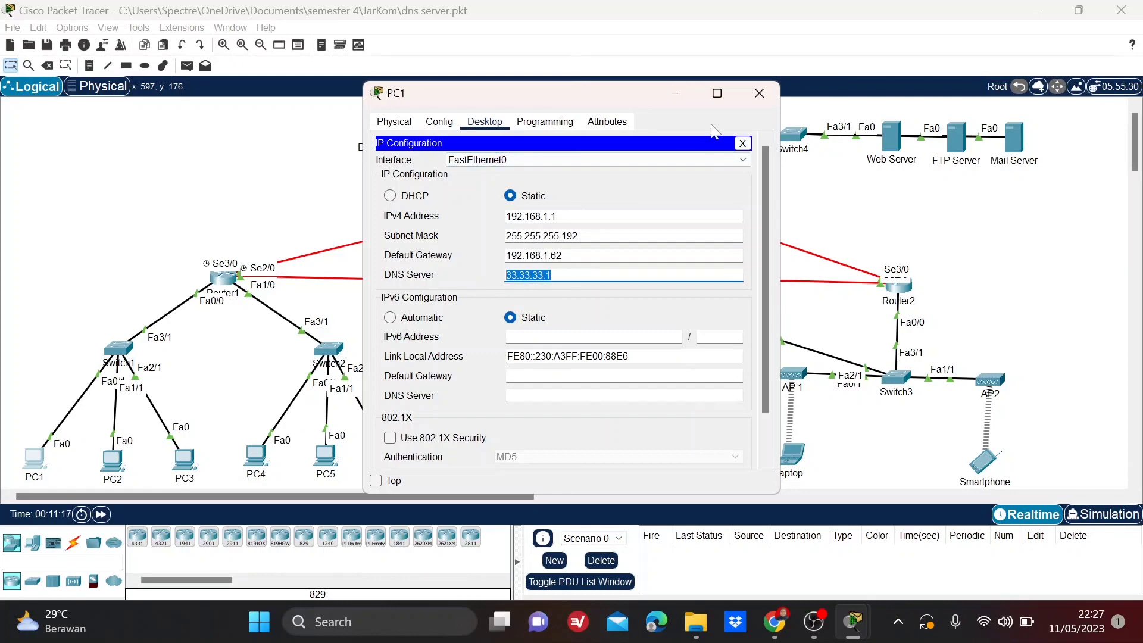
pyautogui.click(760, 90)
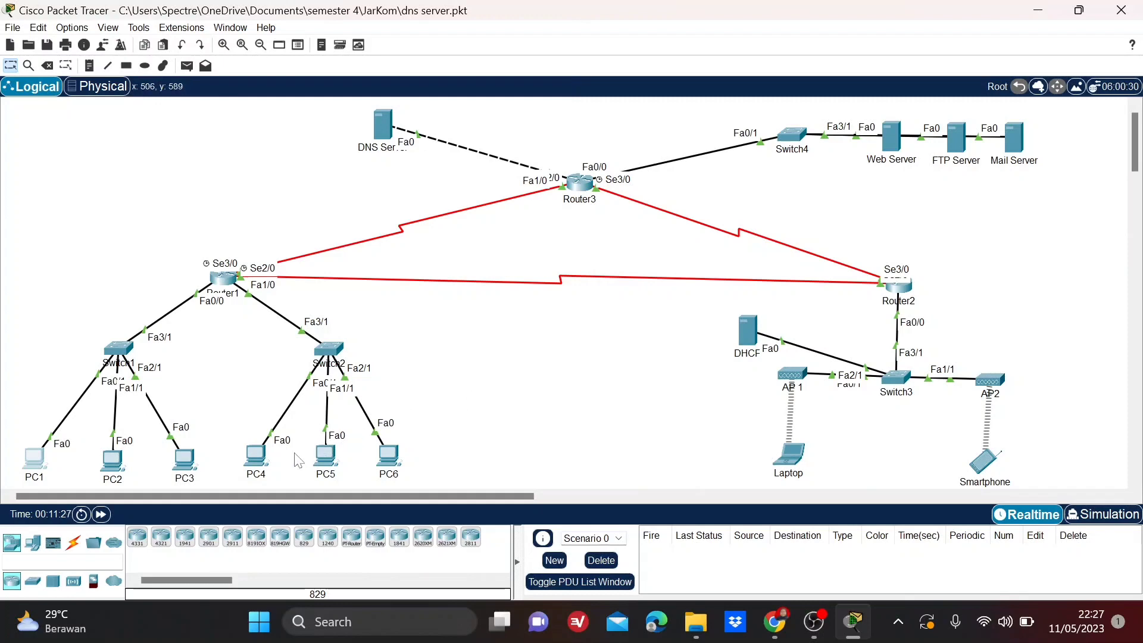
# Check the DNS server address in PC4's IP Configuration, then close PC4's window.
pyautogui.click(256, 457)
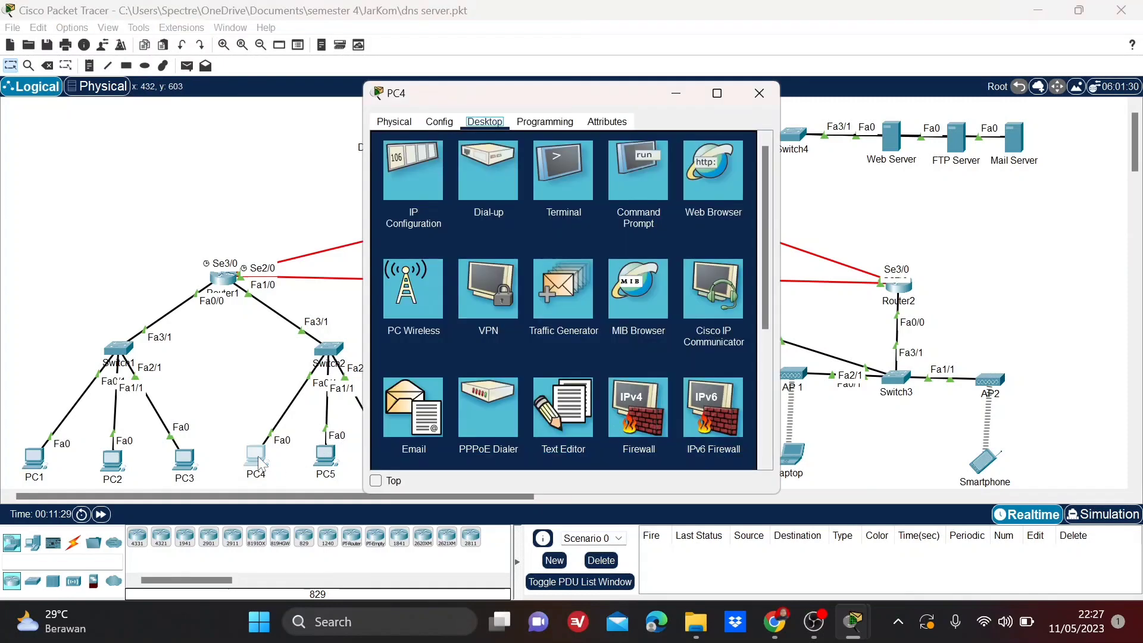
pyautogui.click(409, 176)
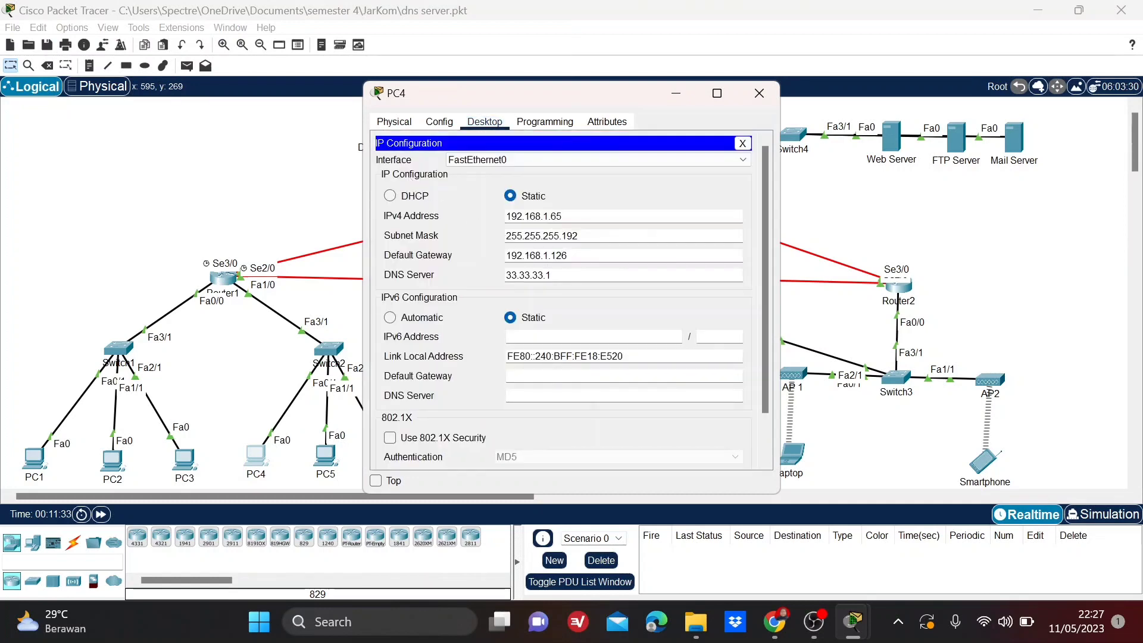
pyautogui.moveTo(552, 275); pyautogui.dragTo(506, 275)
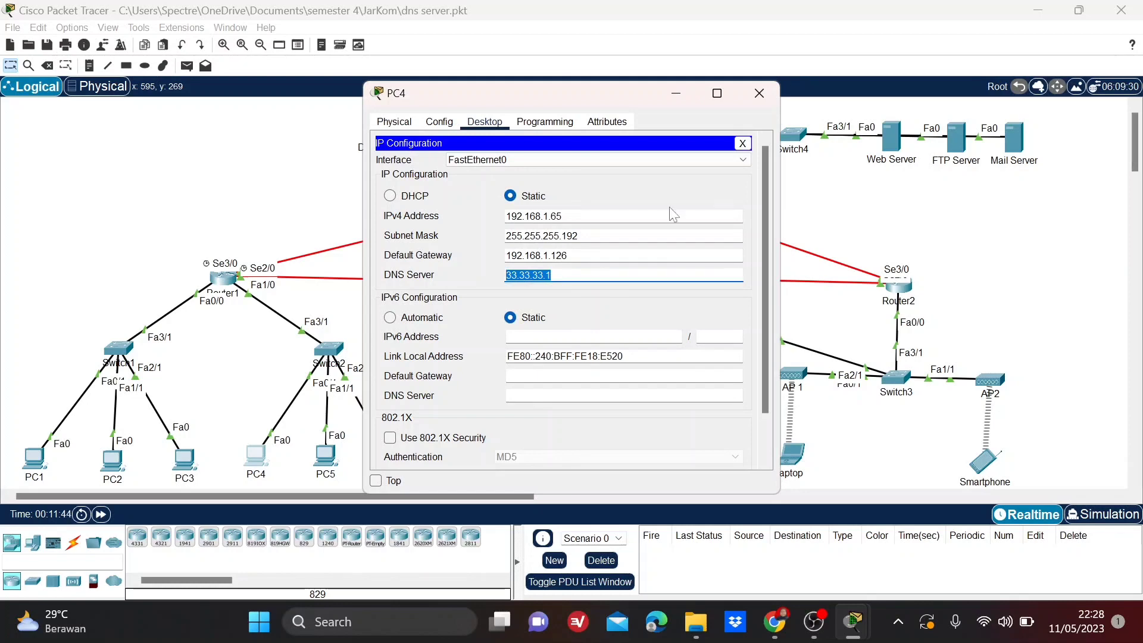
pyautogui.click(758, 95)
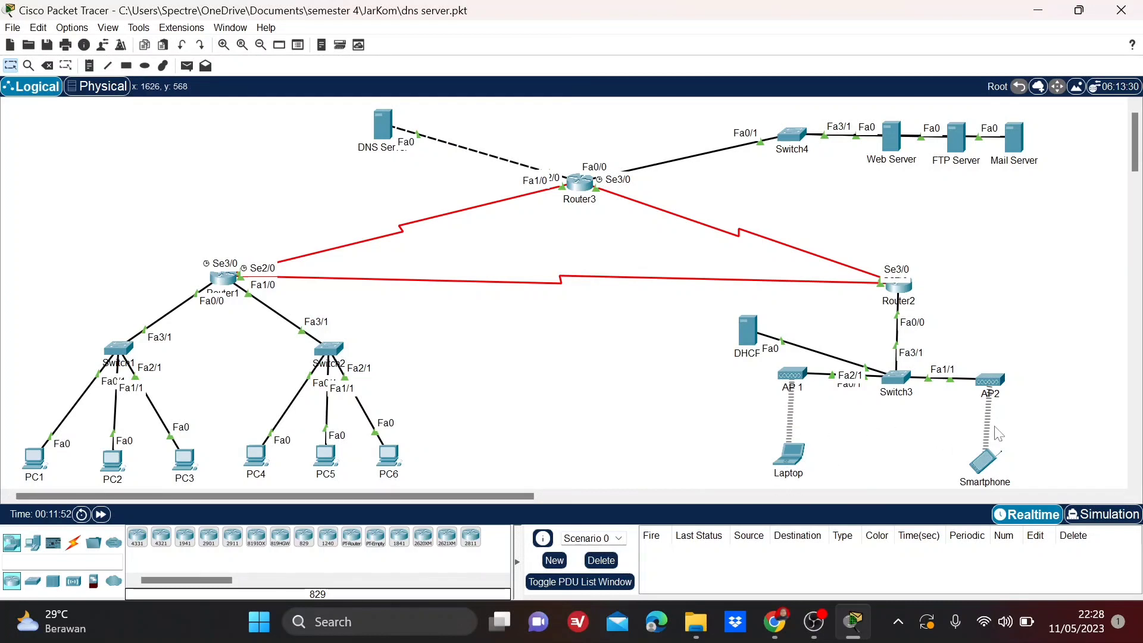
# Check the DNS server address in the DHCP server's serverPool settings, then close its window.
pyautogui.click(747, 337)
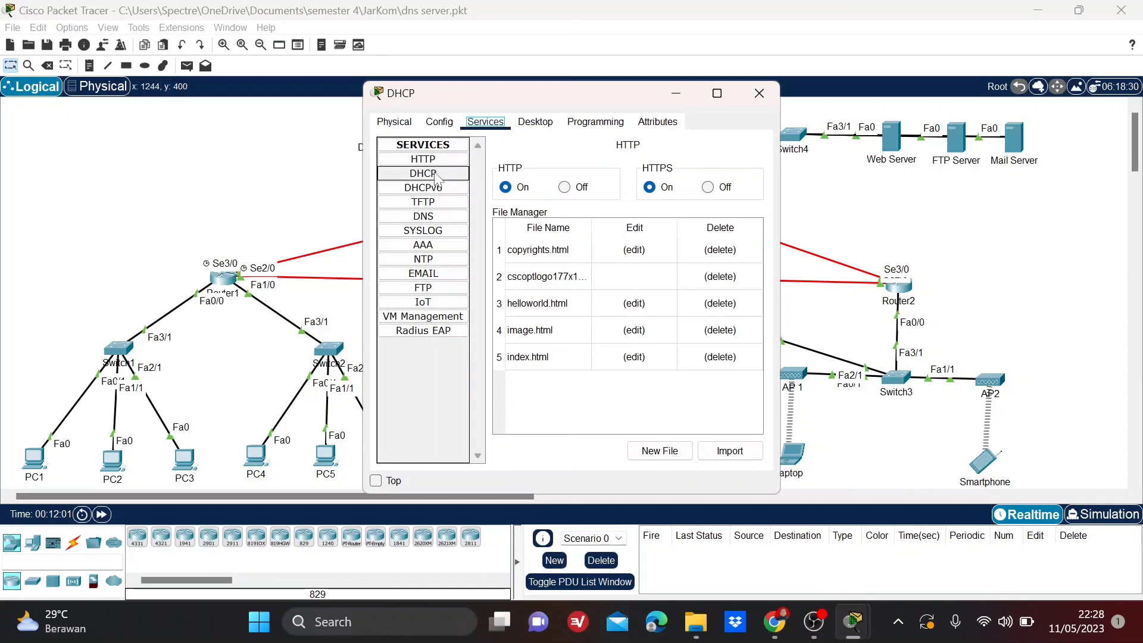
pyautogui.click(438, 177)
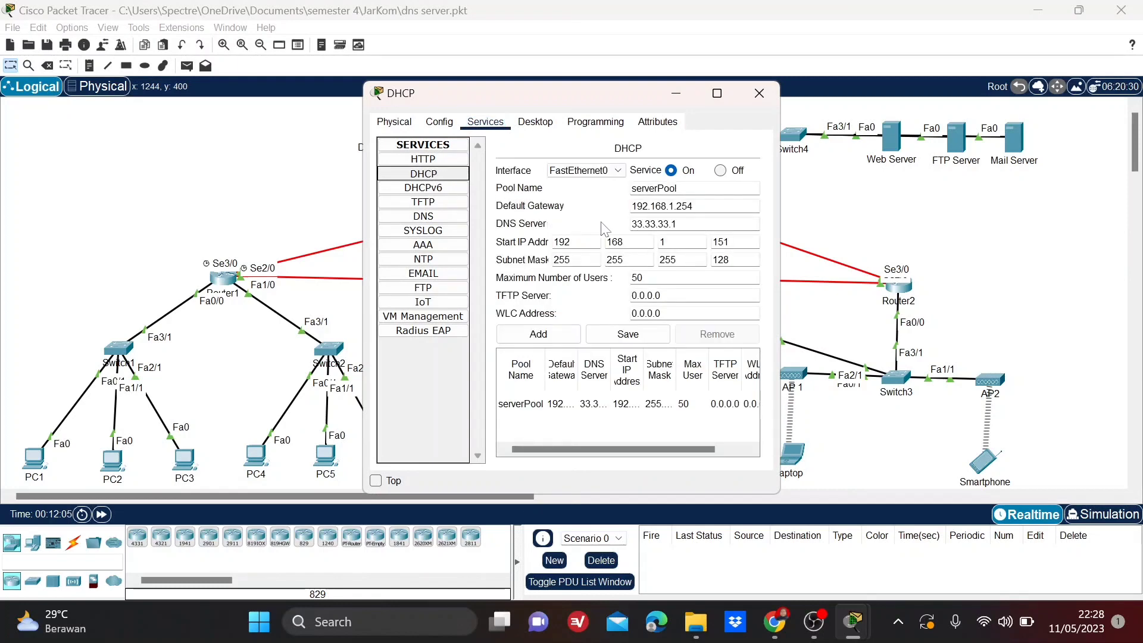
pyautogui.moveTo(691, 225); pyautogui.dragTo(629, 224)
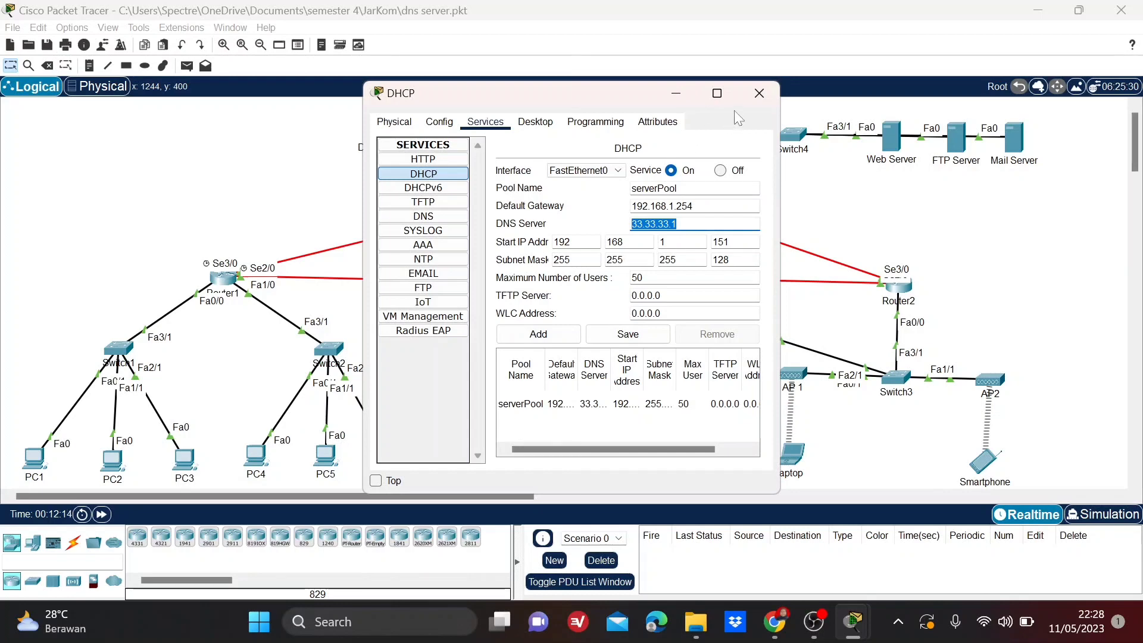
pyautogui.click(754, 94)
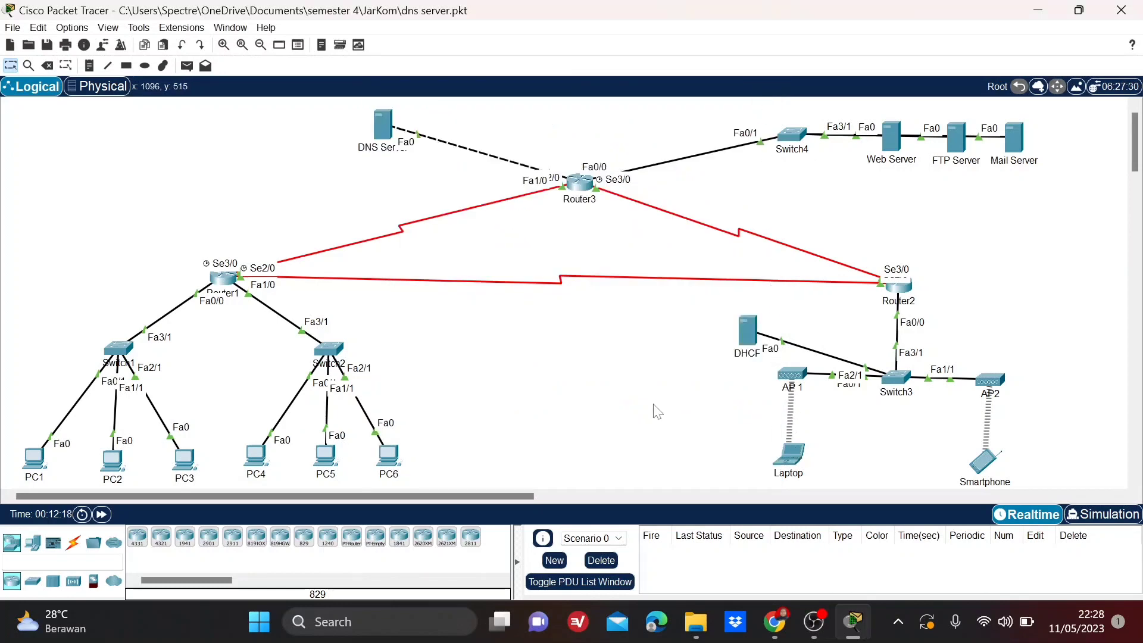
# Review the DHCP-assigned addressing and DNS server in the Laptop's IP Configuration, then close the Laptop's window.
pyautogui.click(791, 459)
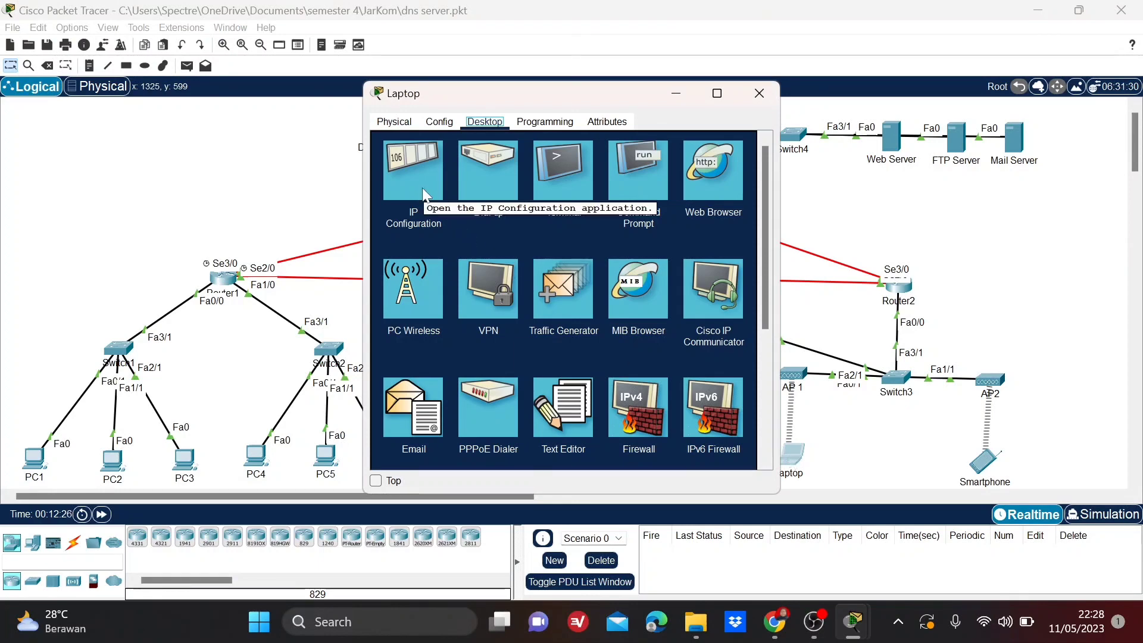
pyautogui.click(423, 188)
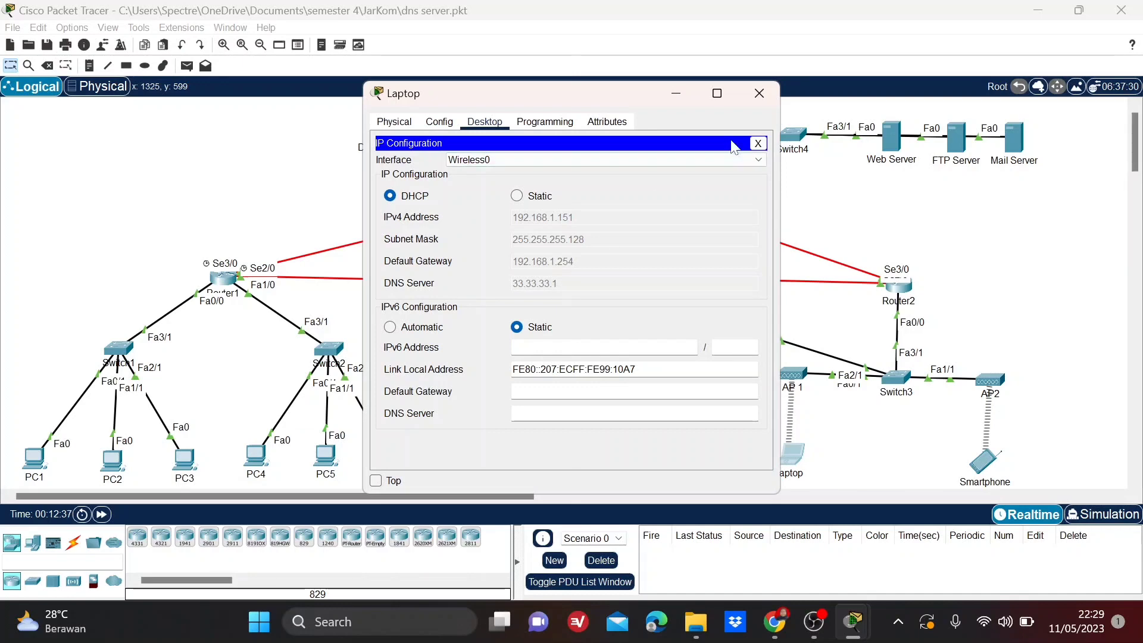
pyautogui.click(774, 89)
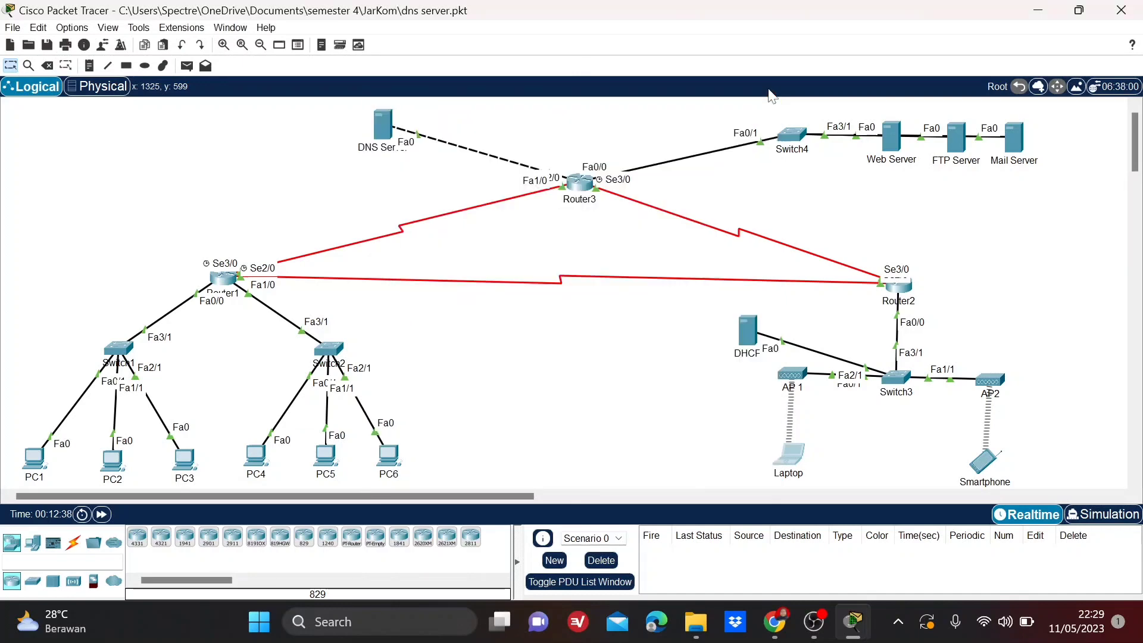
# Review the DHCP-assigned addressing and DNS server in the Smartphone's IP Configuration, then close the Smartphone's window.
pyautogui.click(989, 463)
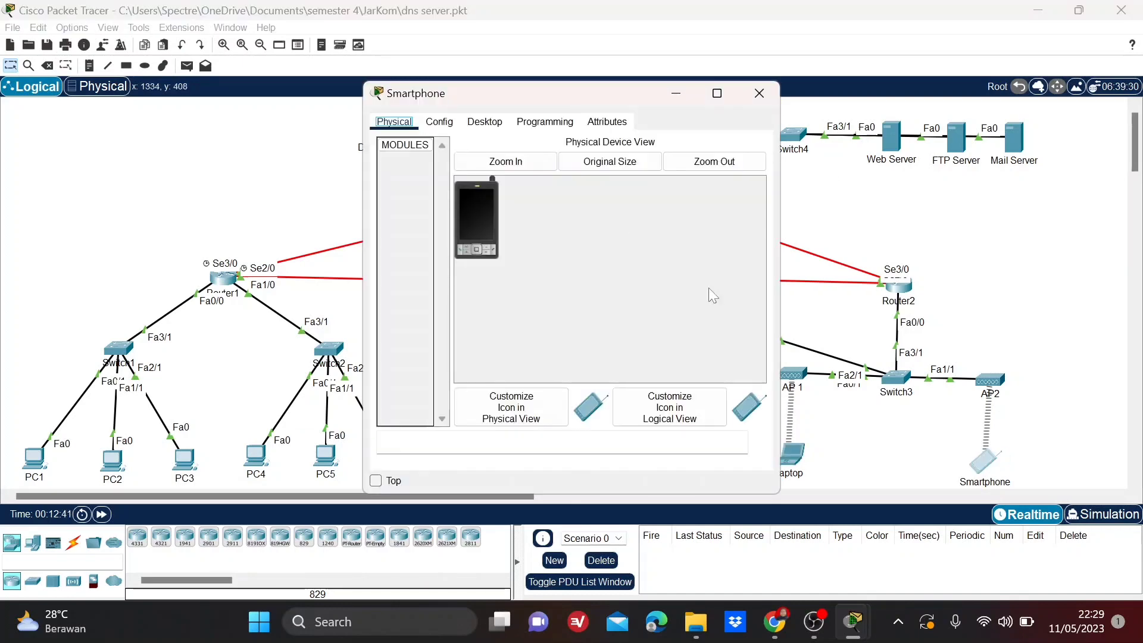
pyautogui.click(487, 124)
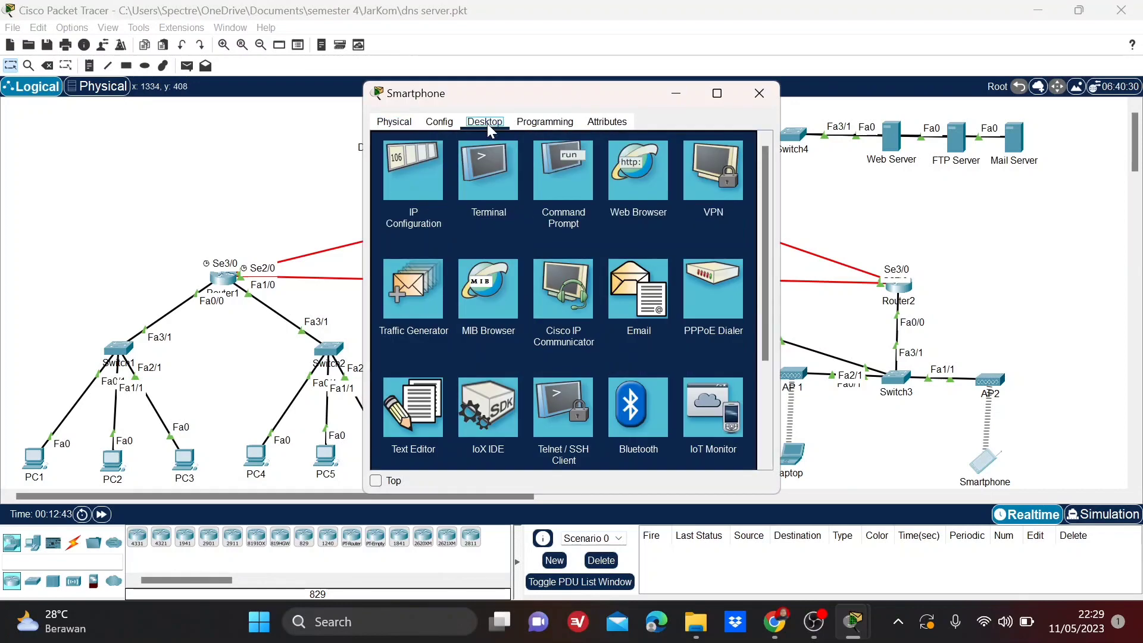
pyautogui.click(417, 172)
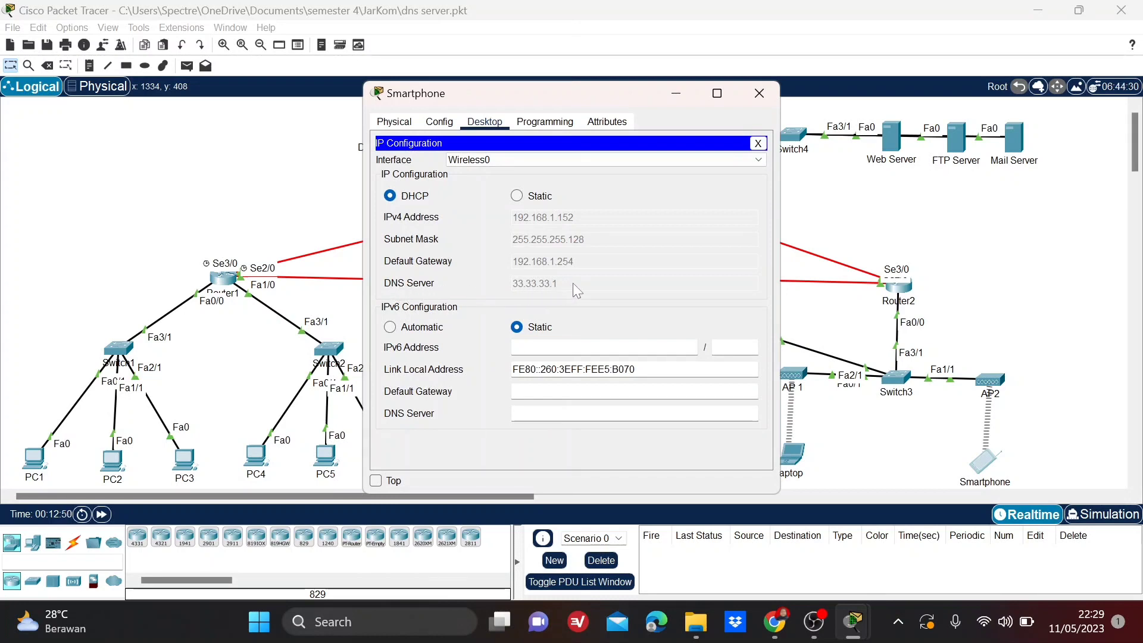
pyautogui.click(759, 95)
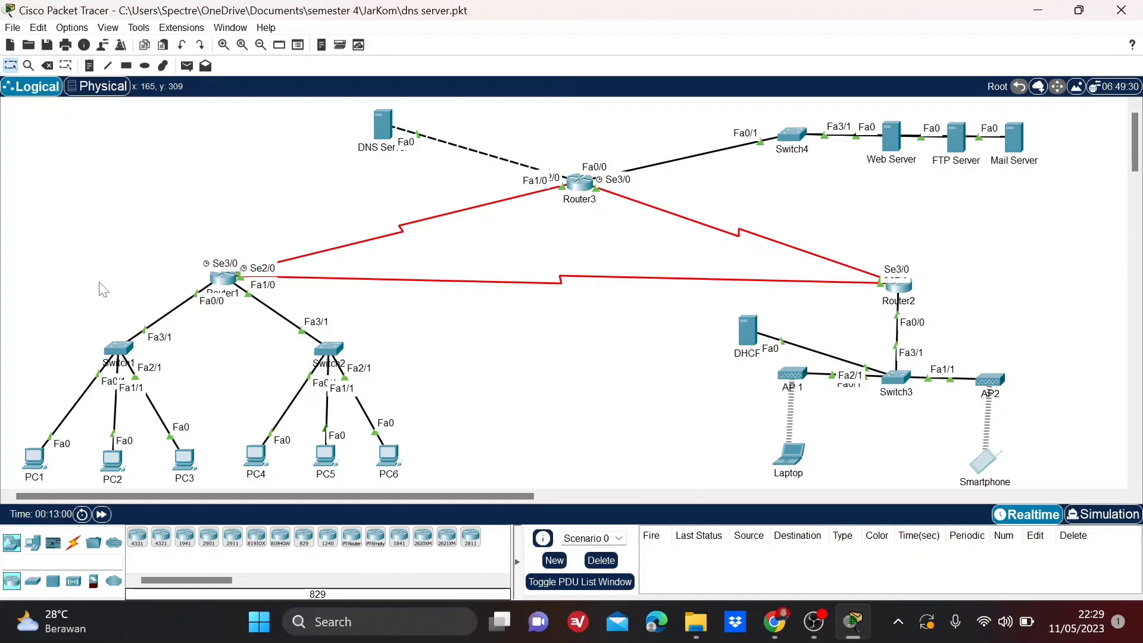
# Run nslookup jarkom.com from PC1's Command Prompt to test name resolution.
pyautogui.click(35, 469)
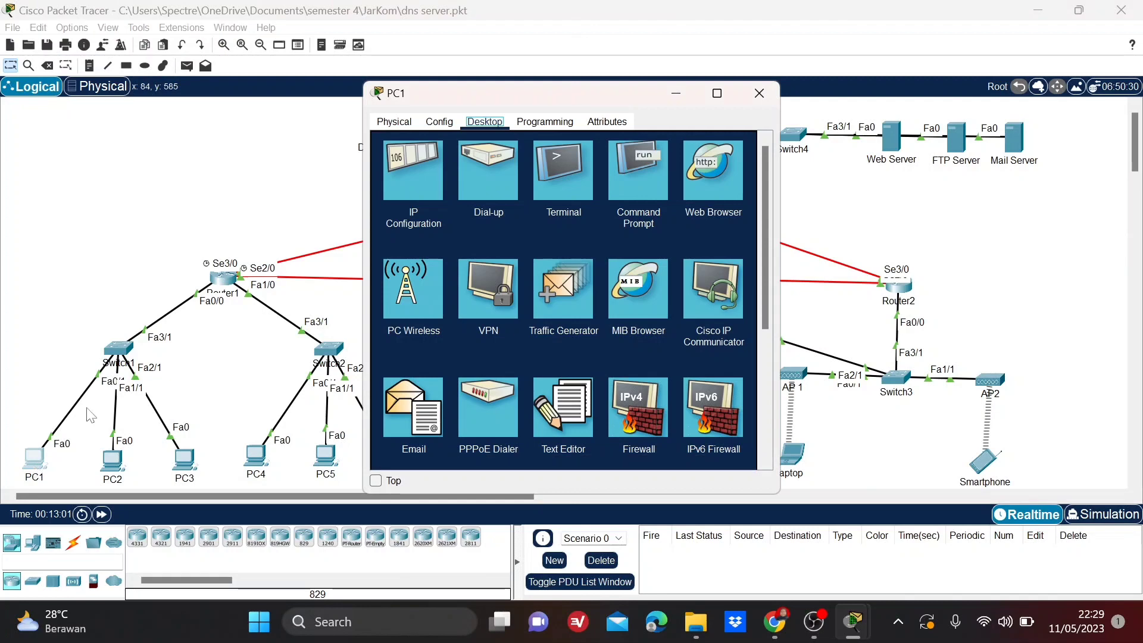
pyautogui.click(631, 184)
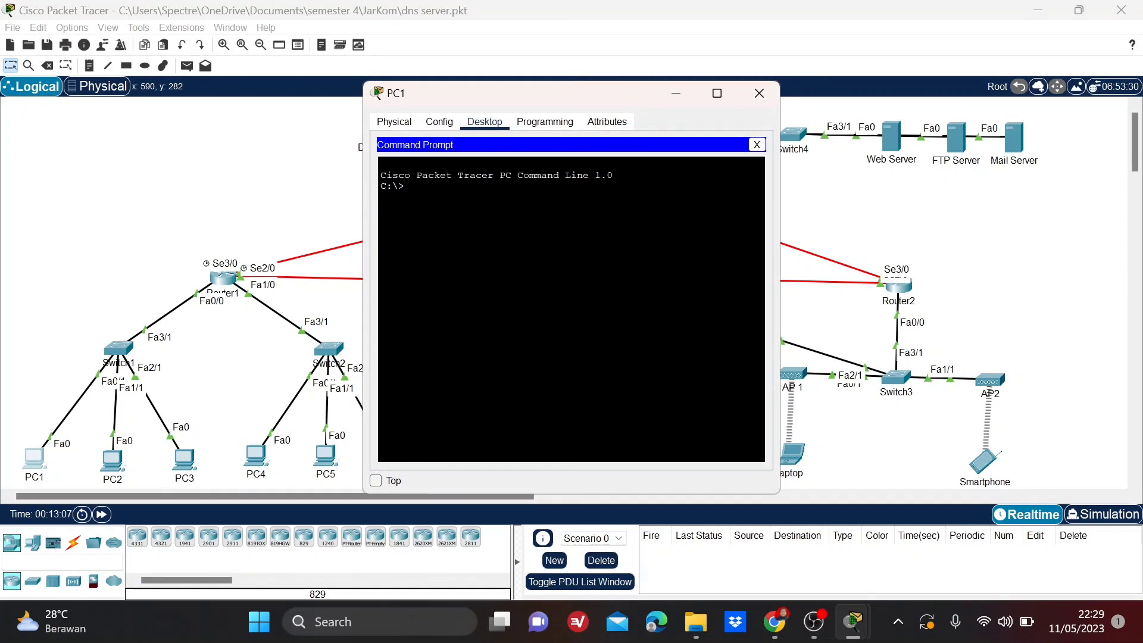
pyautogui.write('nslookup')
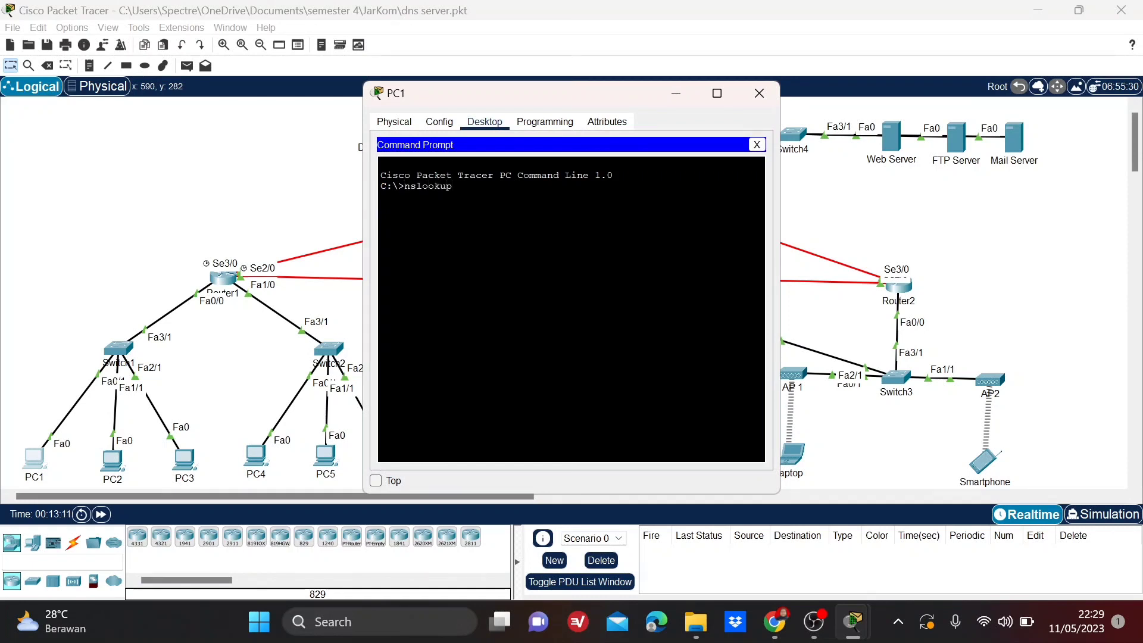
pyautogui.write(' jarkom.com')
pyautogui.press('Return')
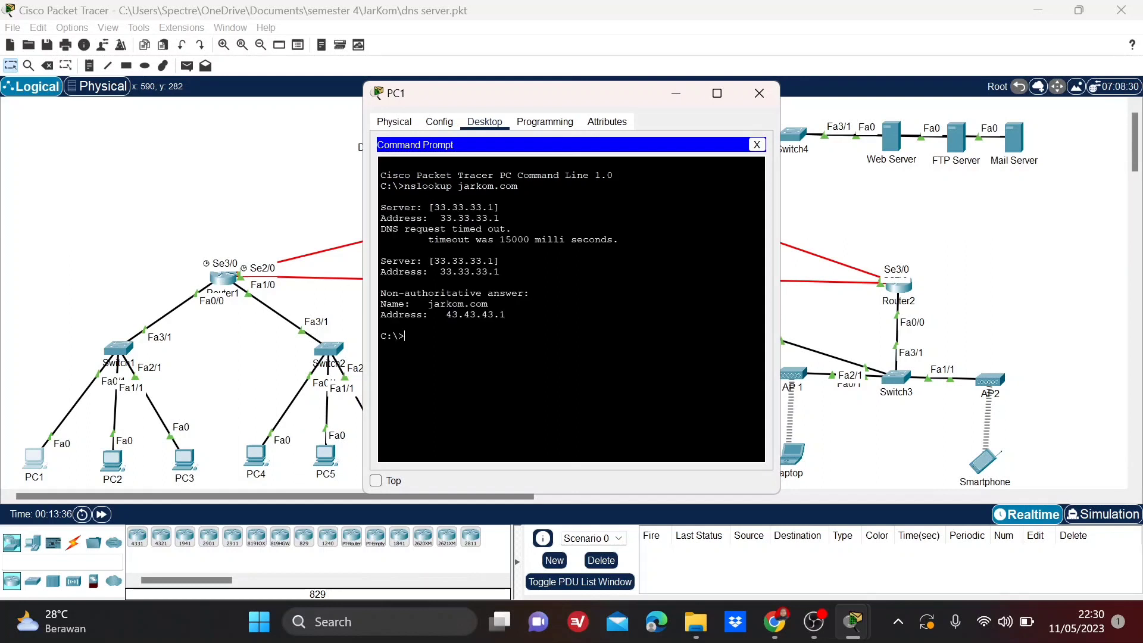
# Examine the DNS server, resolved name and resolved address in PC1's jarkom.com lookup output.
pyautogui.moveTo(381, 261); pyautogui.dragTo(499, 260)
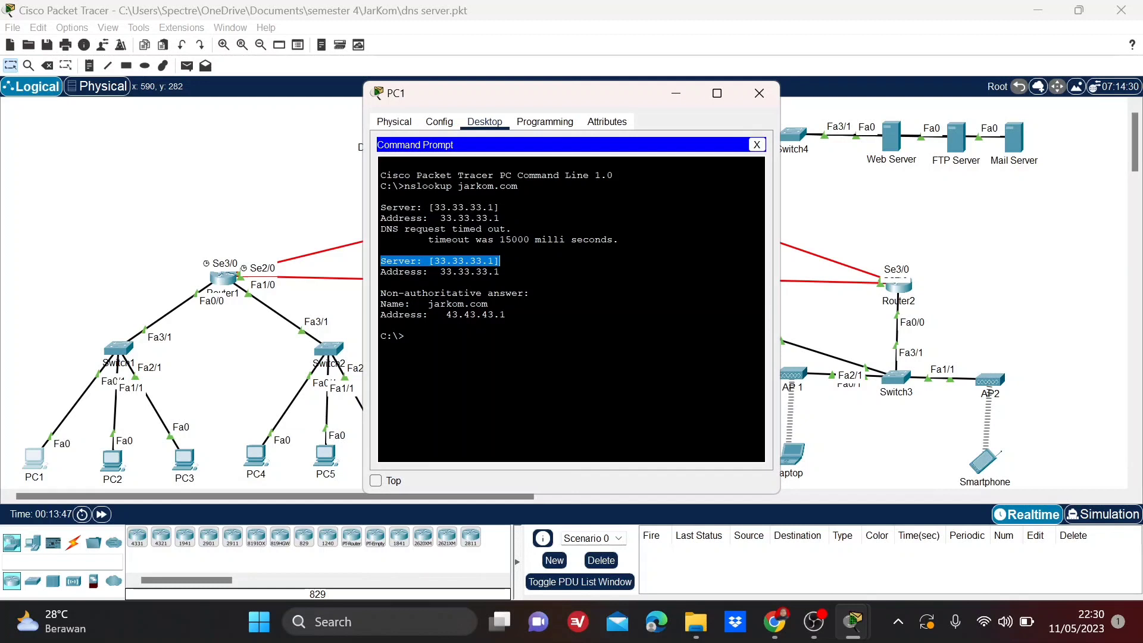
pyautogui.moveTo(500, 272); pyautogui.dragTo(440, 272)
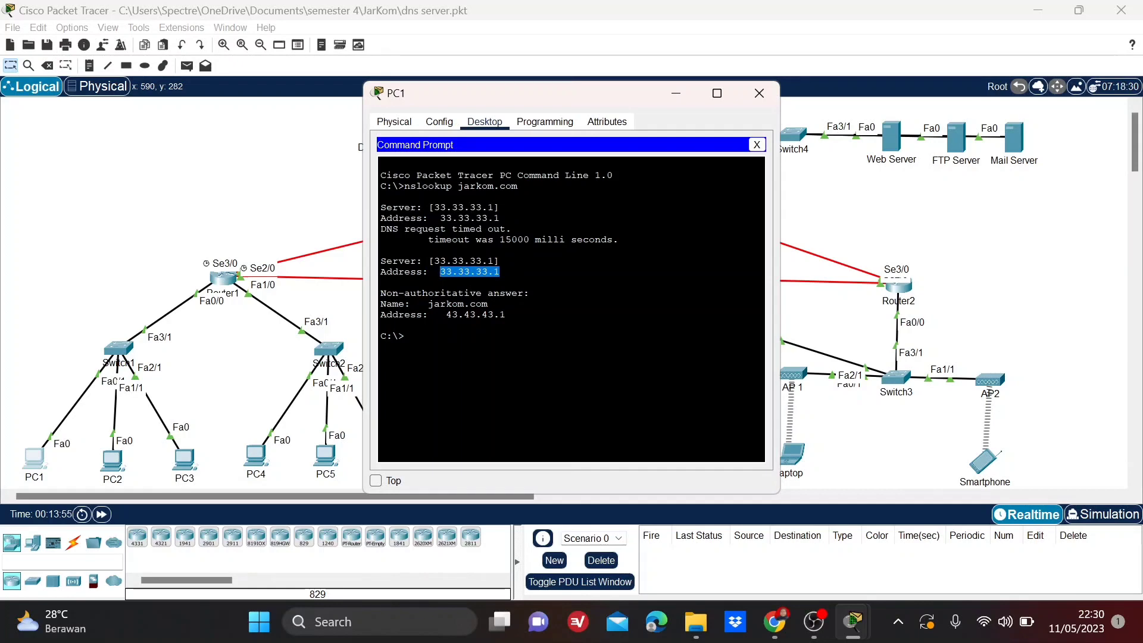
pyautogui.click(499, 273)
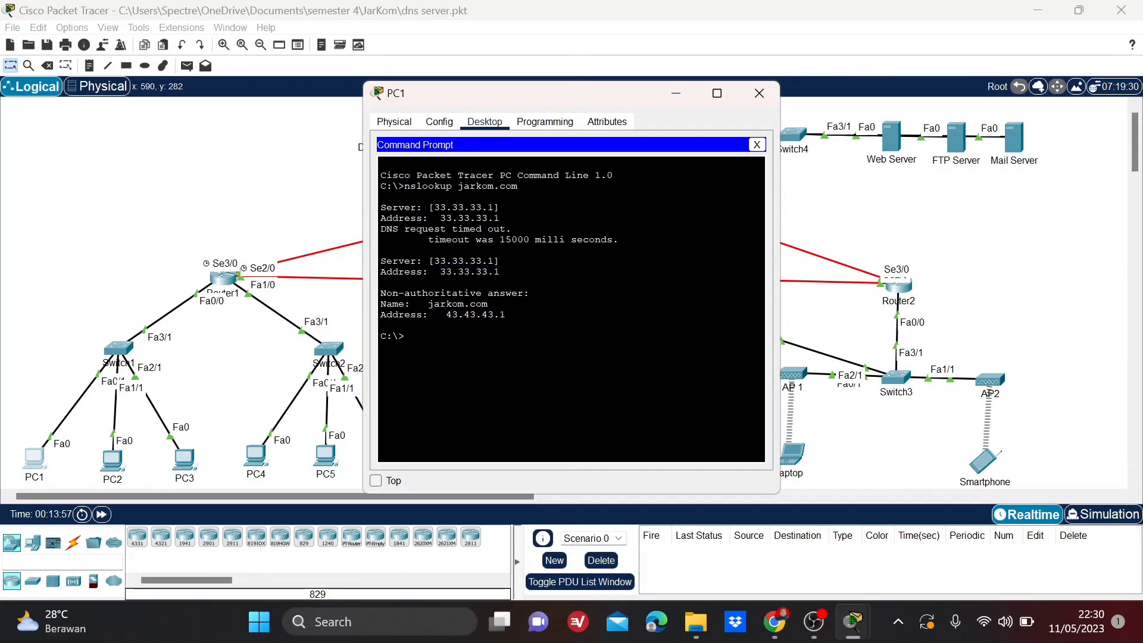
pyautogui.moveTo(488, 305); pyautogui.dragTo(422, 304)
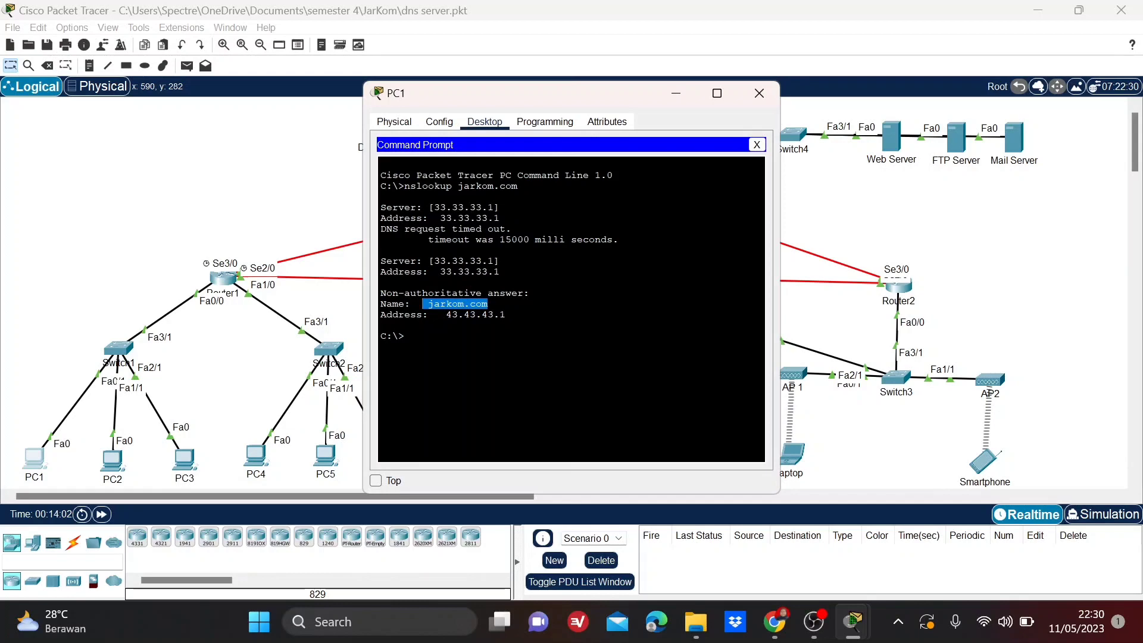
pyautogui.moveTo(507, 315); pyautogui.dragTo(445, 314)
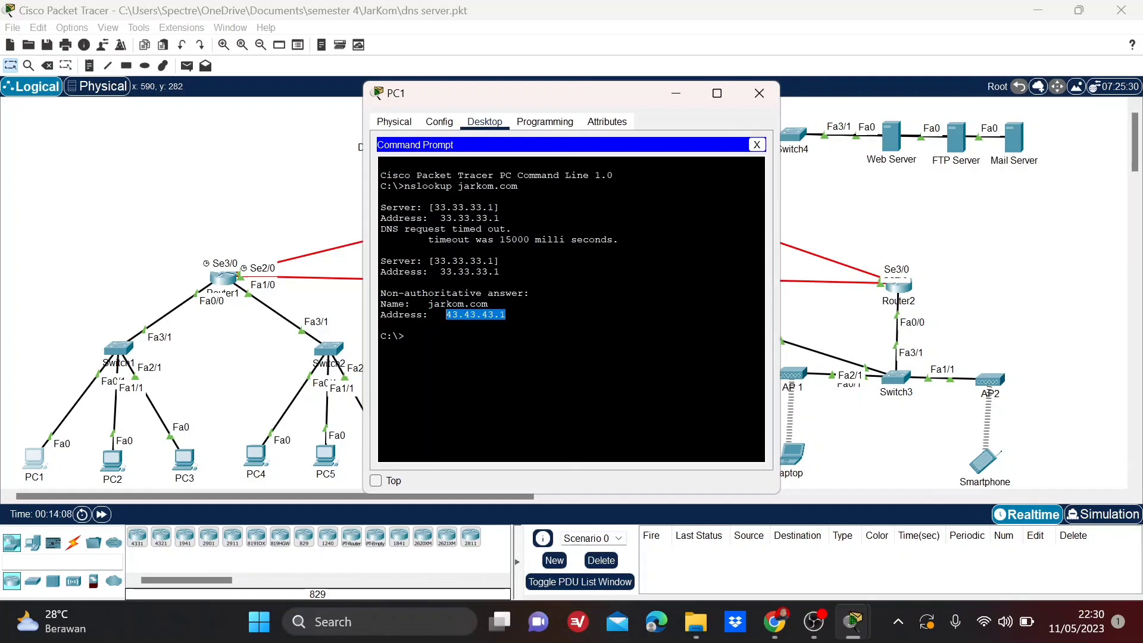
pyautogui.click(446, 321)
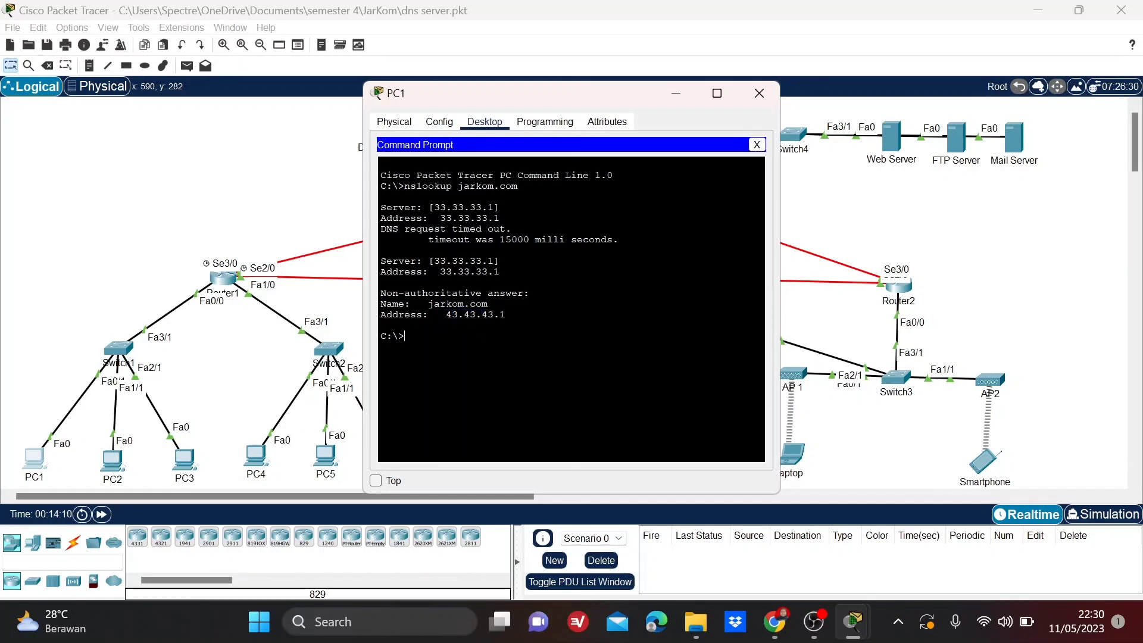
pyautogui.write('nslookup www.jarkom.com')
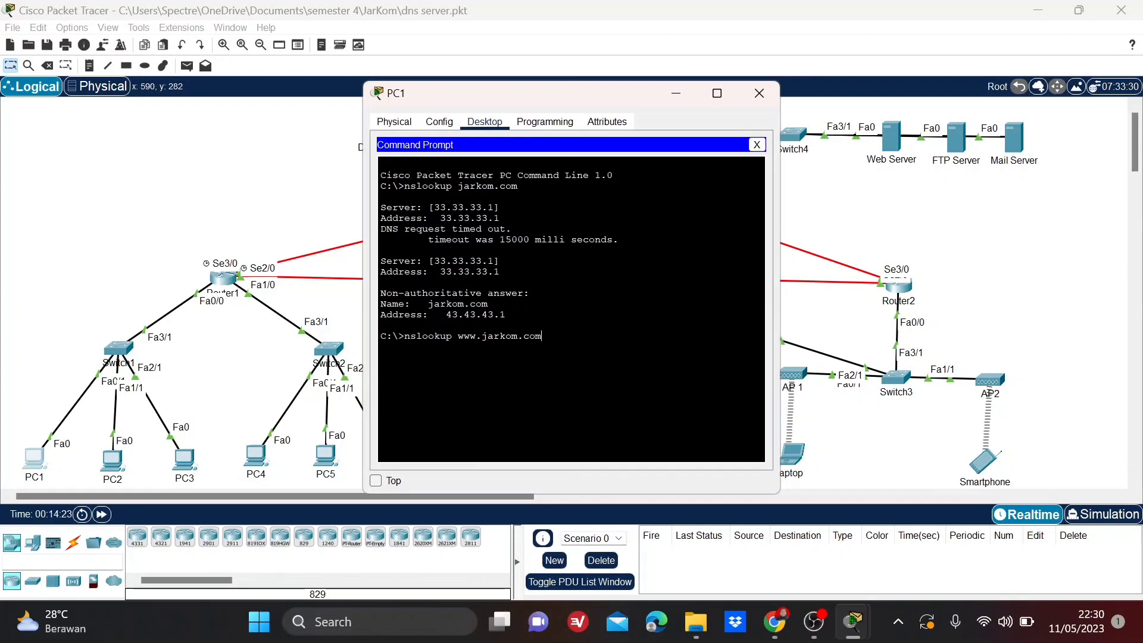
pyautogui.press('Return')
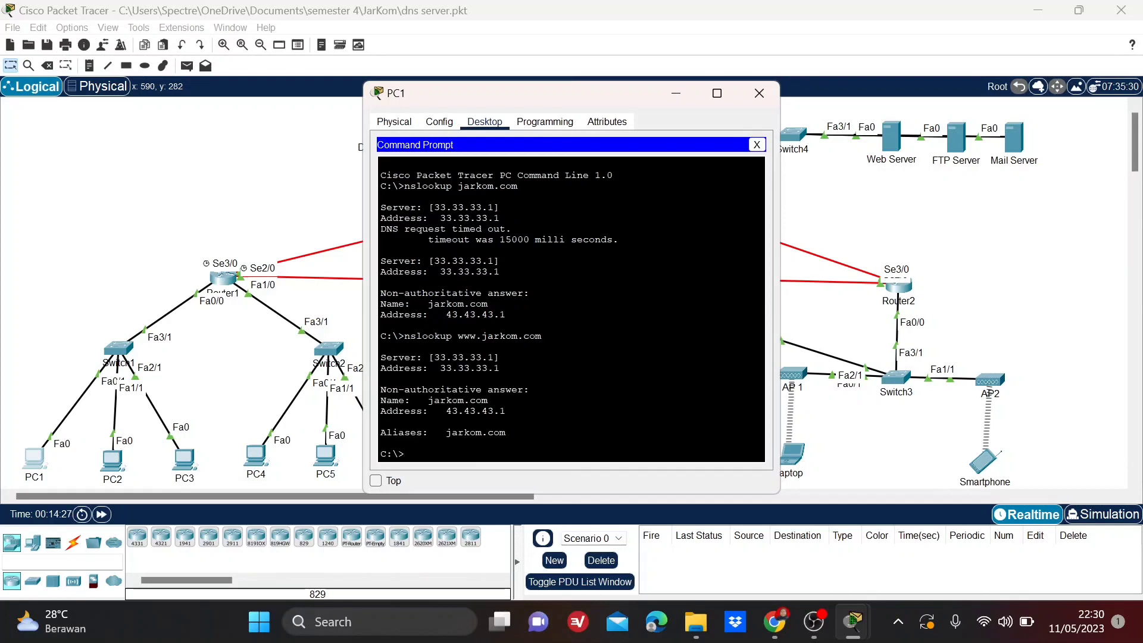
pyautogui.moveTo(500, 357); pyautogui.dragTo(423, 358)
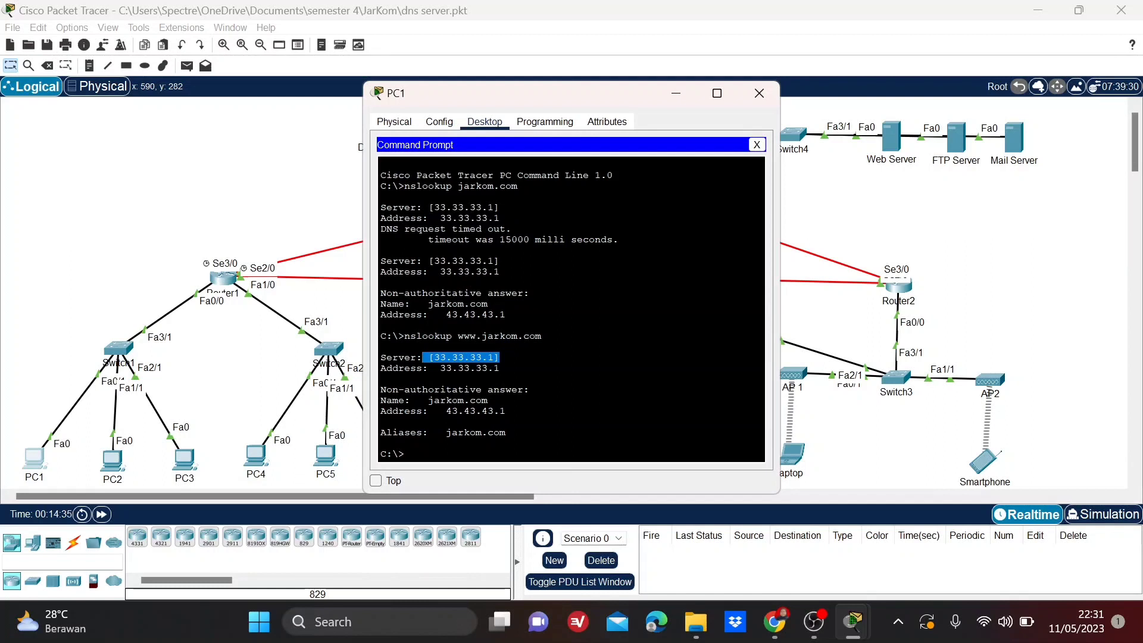
pyautogui.moveTo(500, 368); pyautogui.dragTo(440, 368)
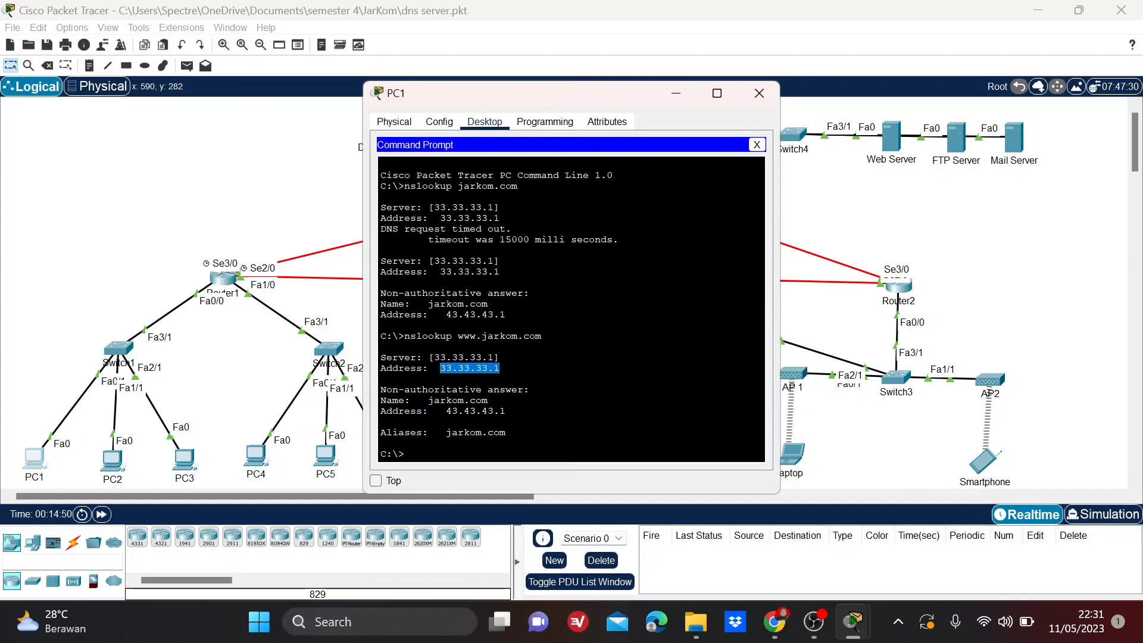
pyautogui.moveTo(506, 433); pyautogui.dragTo(446, 432)
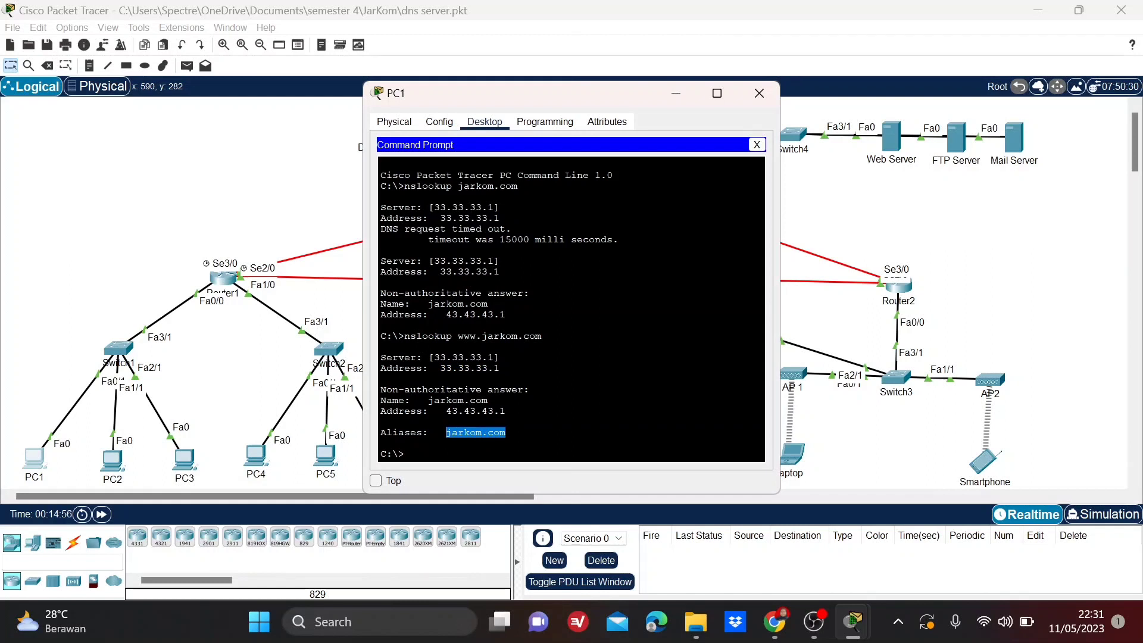
pyautogui.moveTo(381, 433); pyautogui.dragTo(506, 433)
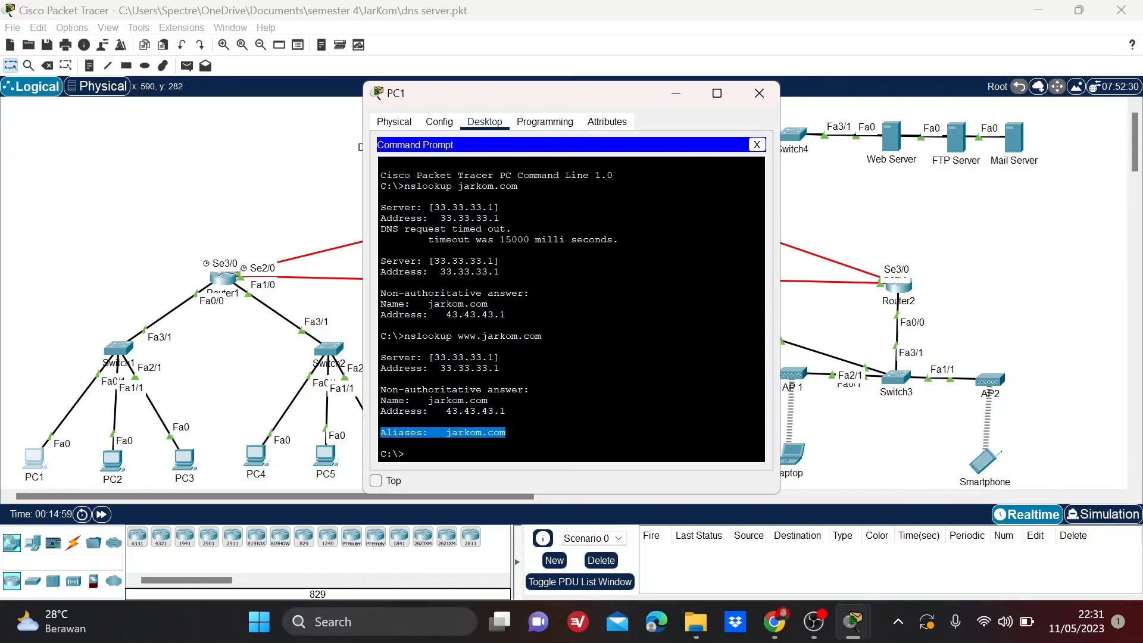
pyautogui.click(763, 95)
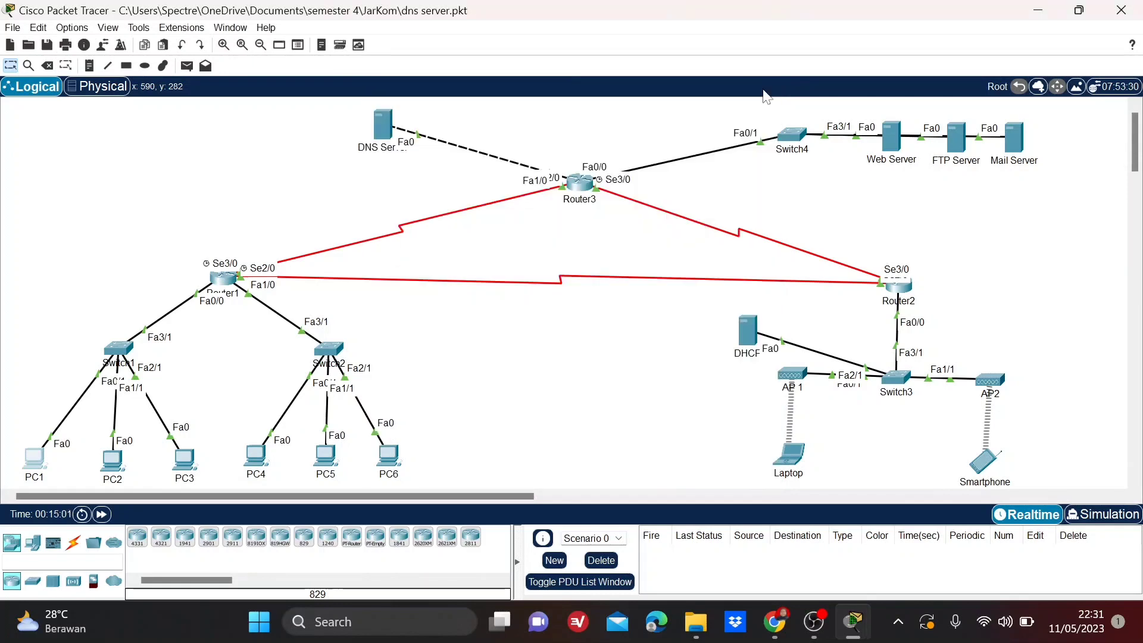
# Run nslookup jarkom.com from PC4's Command Prompt and review the server and answer lines of its output.
pyautogui.click(255, 461)
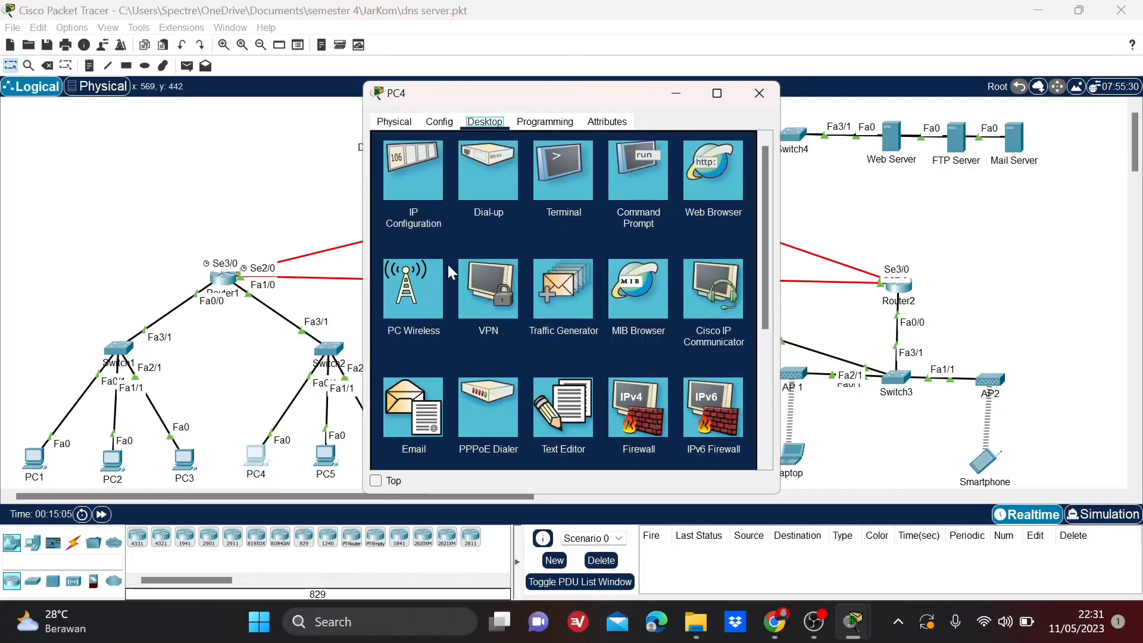
pyautogui.click(626, 180)
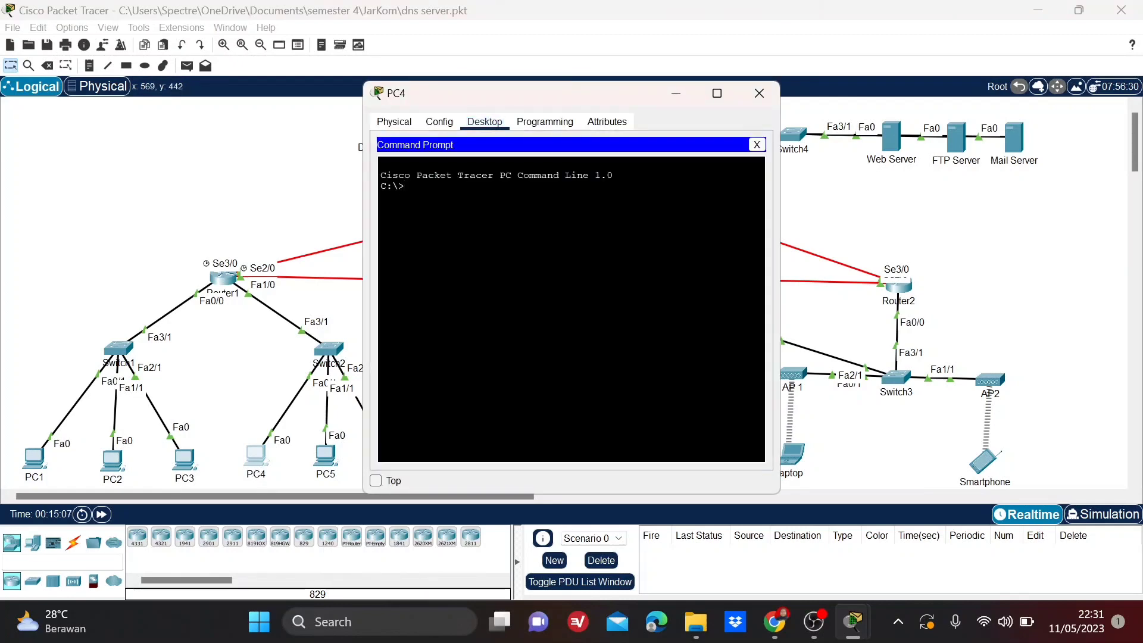
pyautogui.write('nslookup')
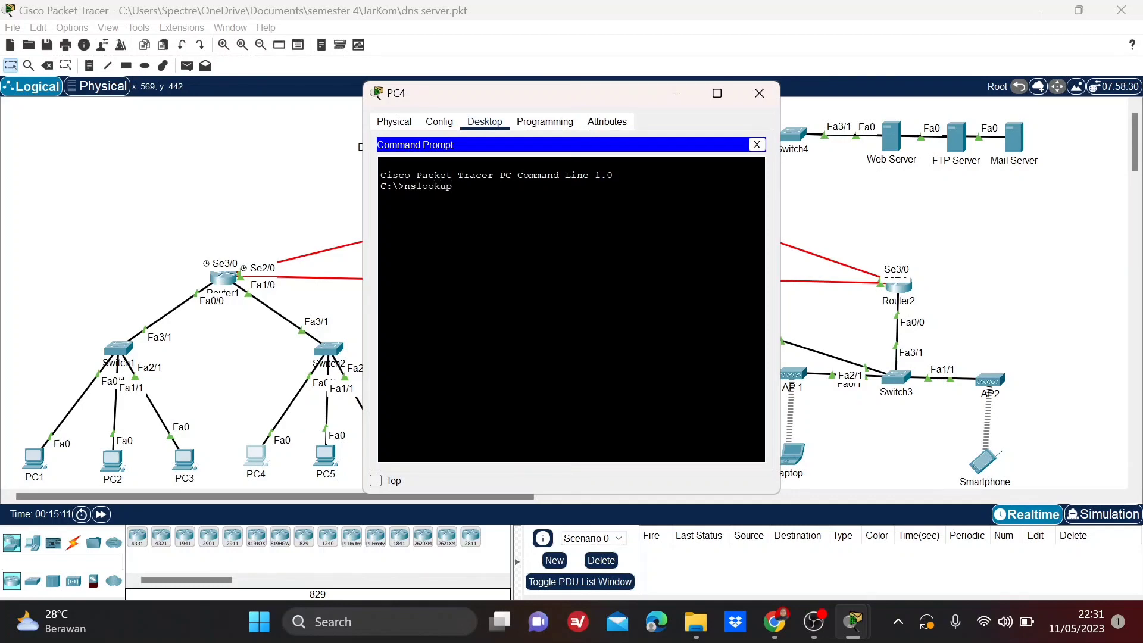
pyautogui.write(' jarkom.co')
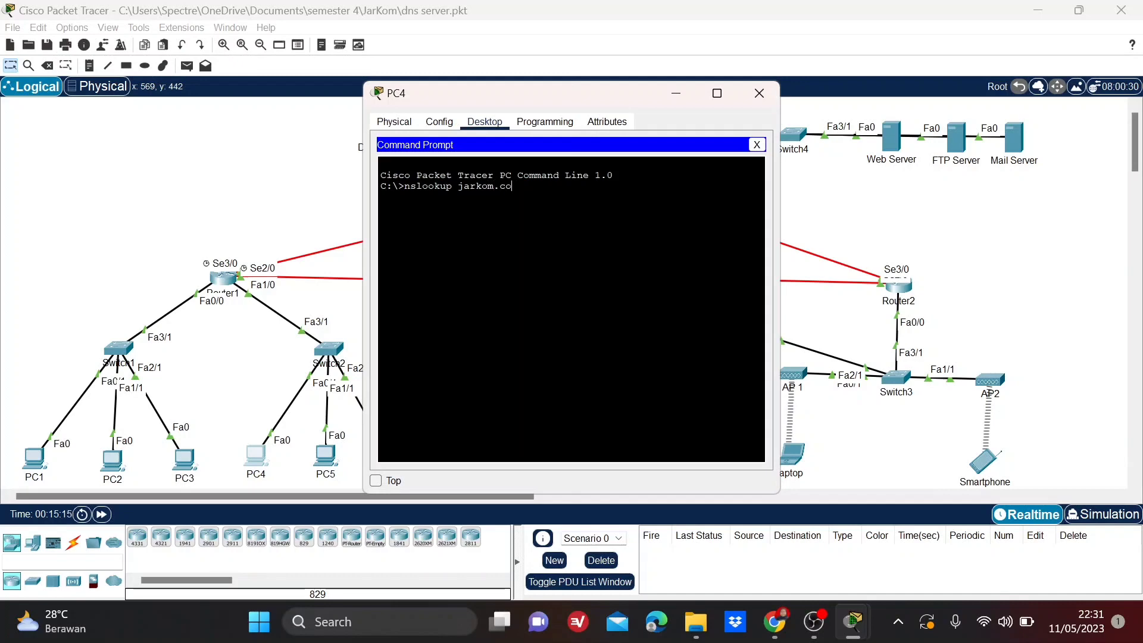
pyautogui.write('m')
pyautogui.press('Return')
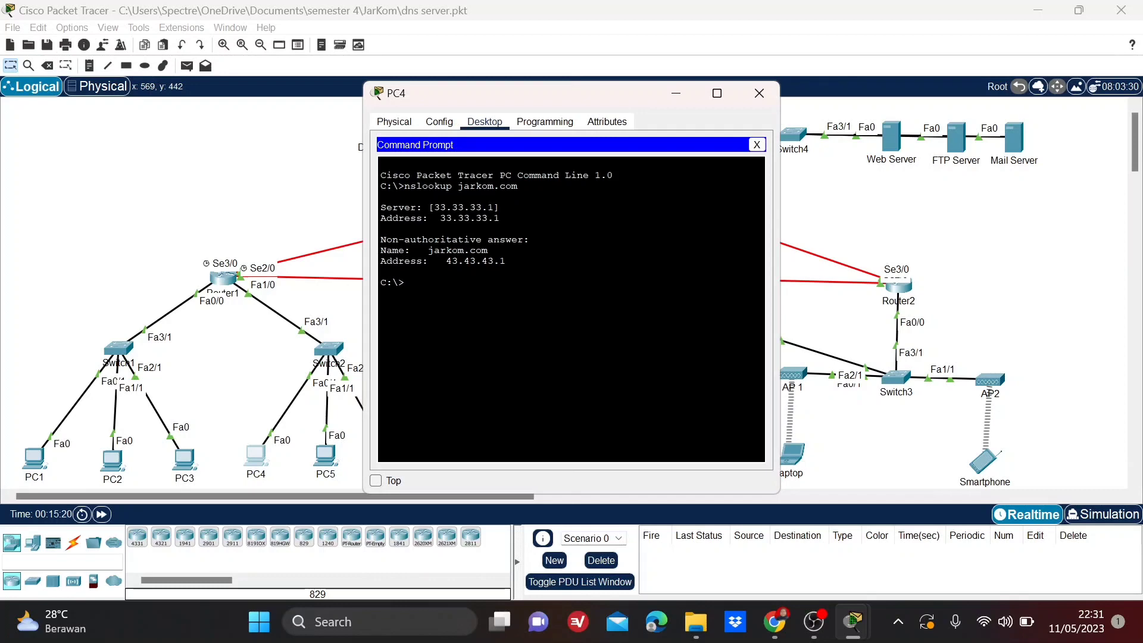
pyautogui.moveTo(506, 261); pyautogui.dragTo(376, 209)
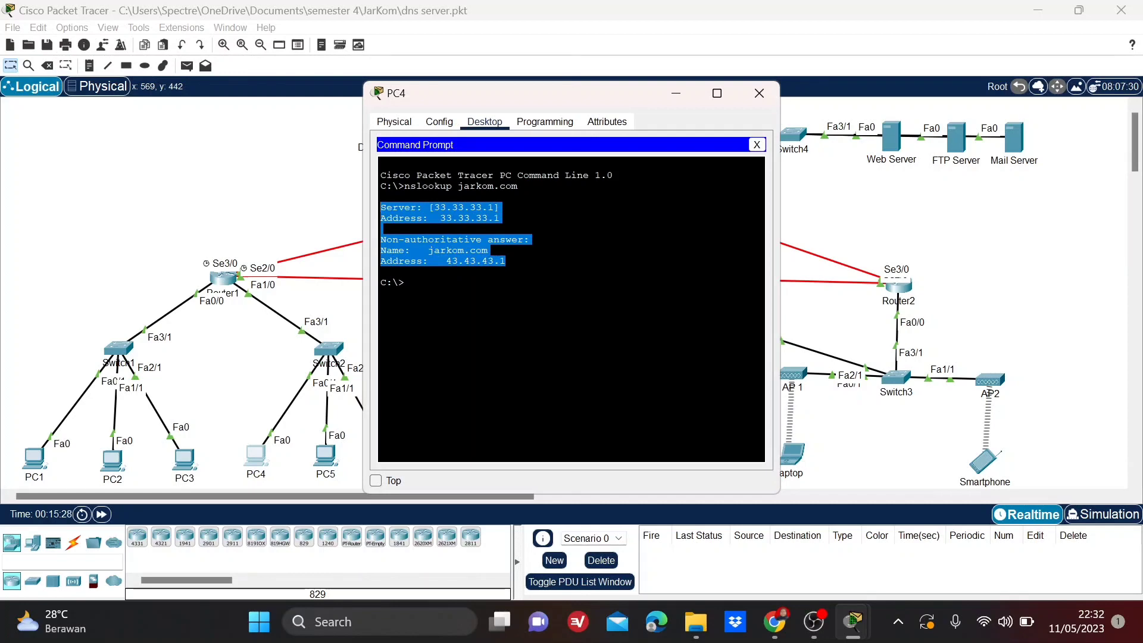
pyautogui.click(405, 283)
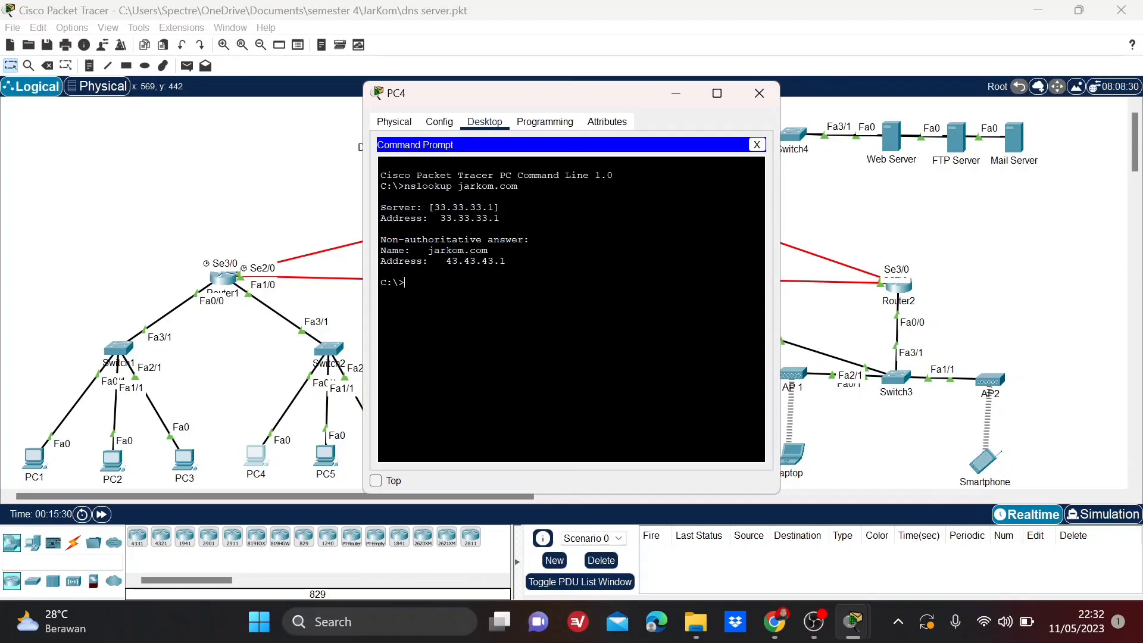
pyautogui.write('nslookw')
pyautogui.press('BackSpace')
pyautogui.write('www.jarkom.com')
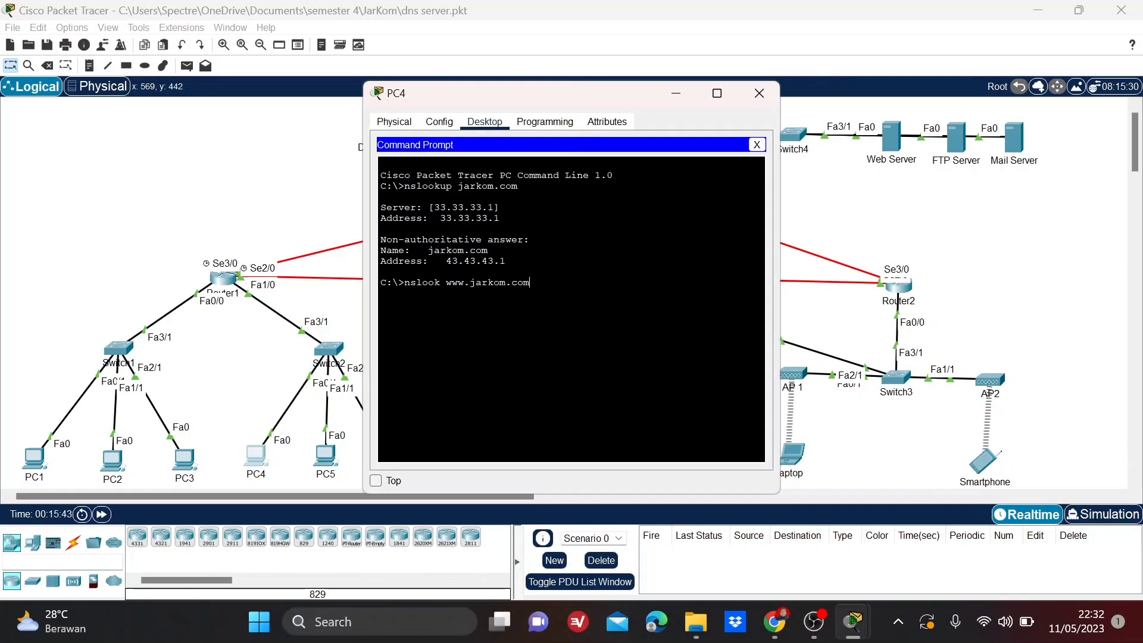
pyautogui.press('Return')
pyautogui.write('nsloo')
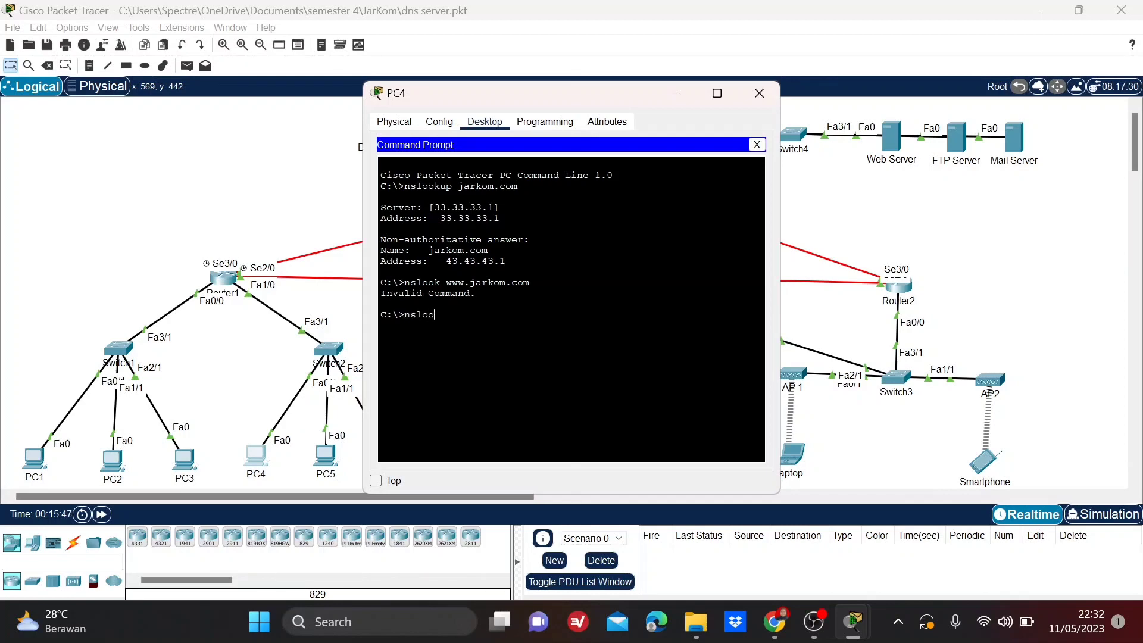
pyautogui.write('kup www.jarkom.com')
pyautogui.press('Return')
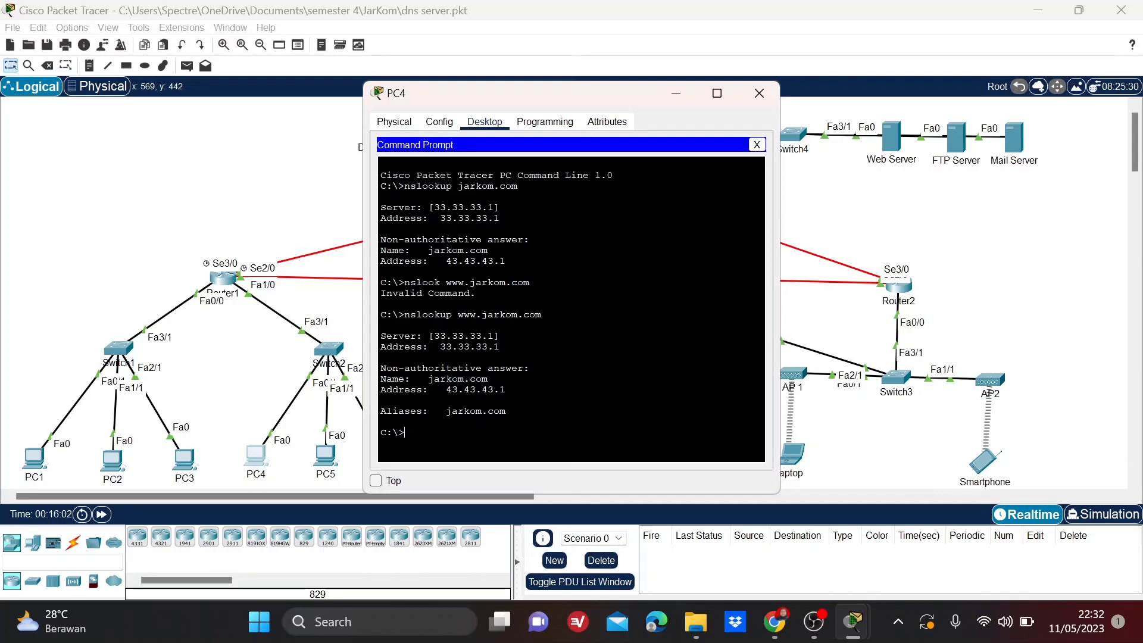
pyautogui.moveTo(434, 336); pyautogui.dragTo(488, 336)
pyautogui.moveTo(500, 346); pyautogui.dragTo(439, 347)
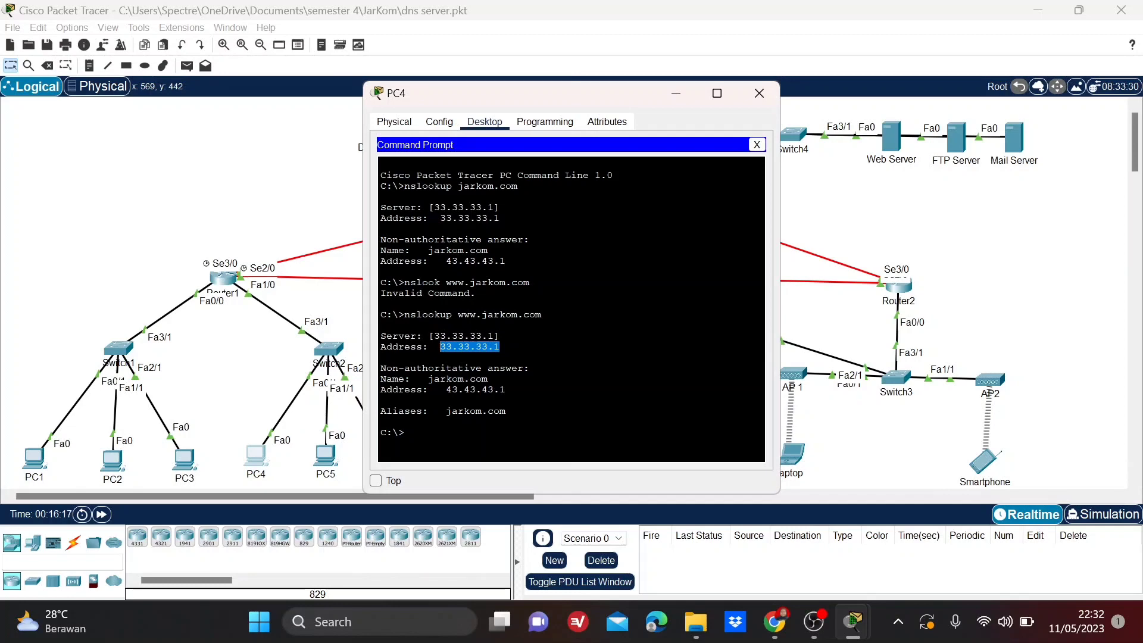
pyautogui.moveTo(506, 411); pyautogui.dragTo(380, 411)
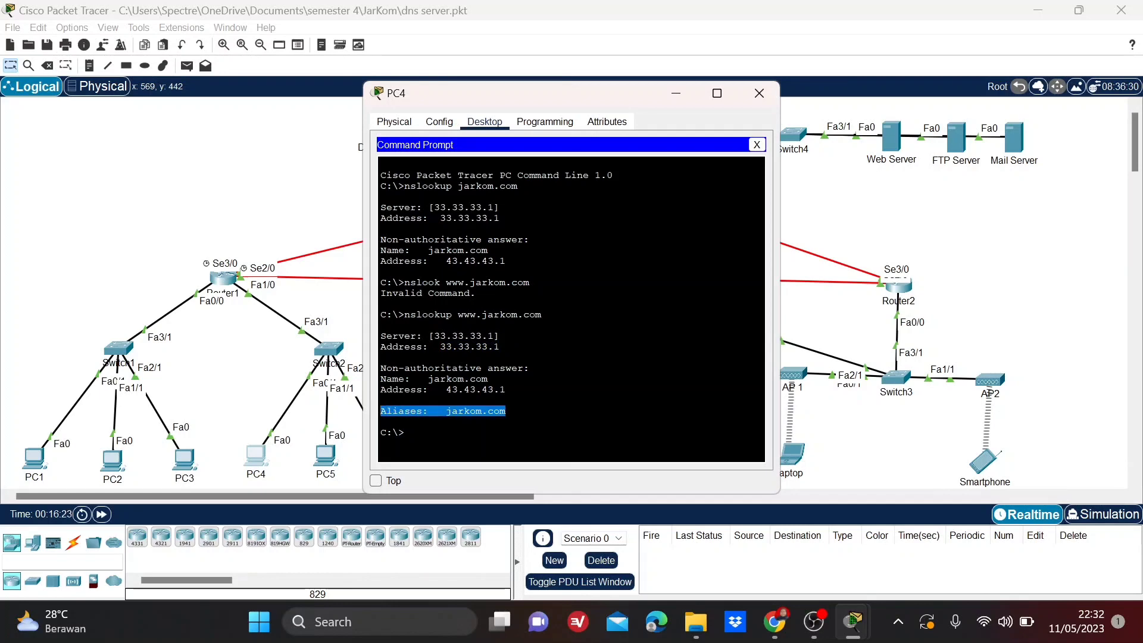
pyautogui.click(751, 96)
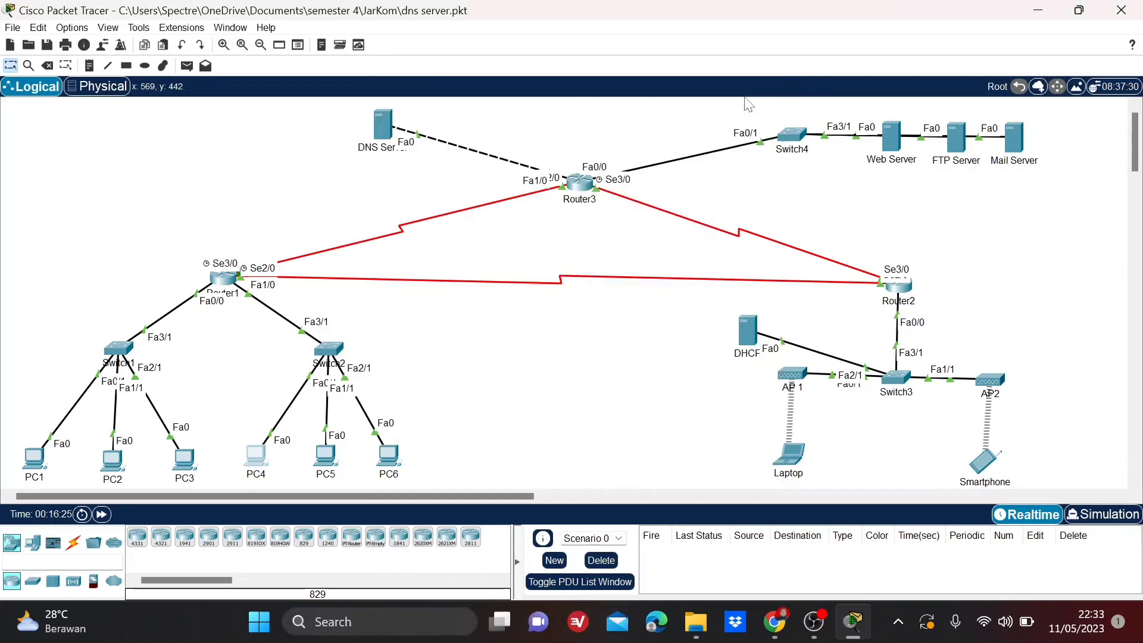
# Run nslookup jarkom.com from the Laptop's Command Prompt and review the server and answer lines of its output.
pyautogui.click(800, 454)
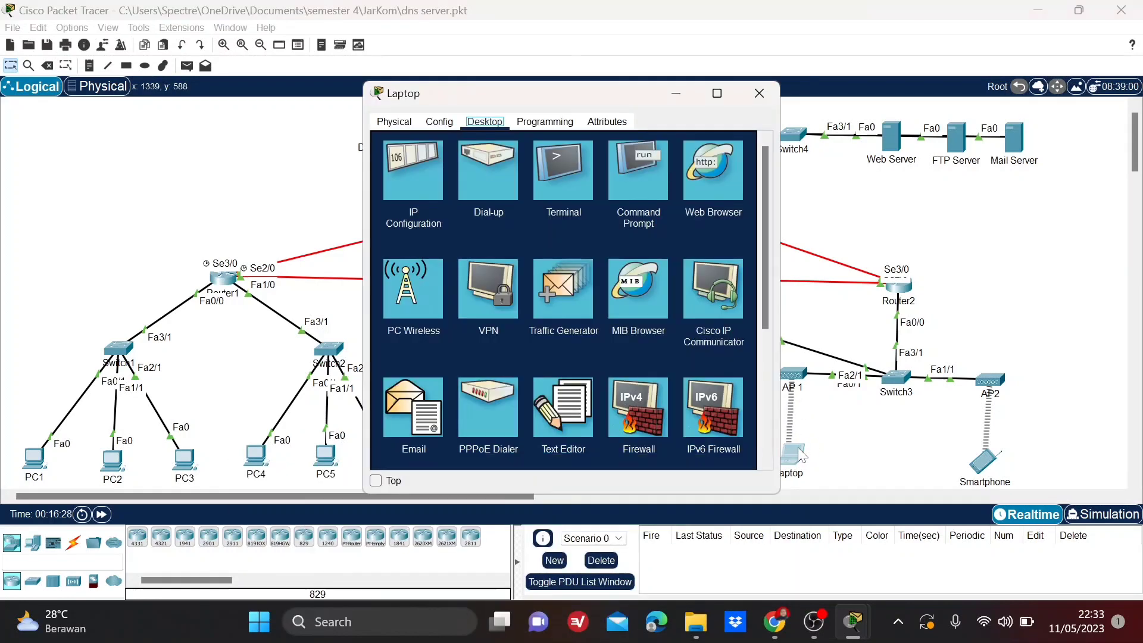
pyautogui.click(645, 184)
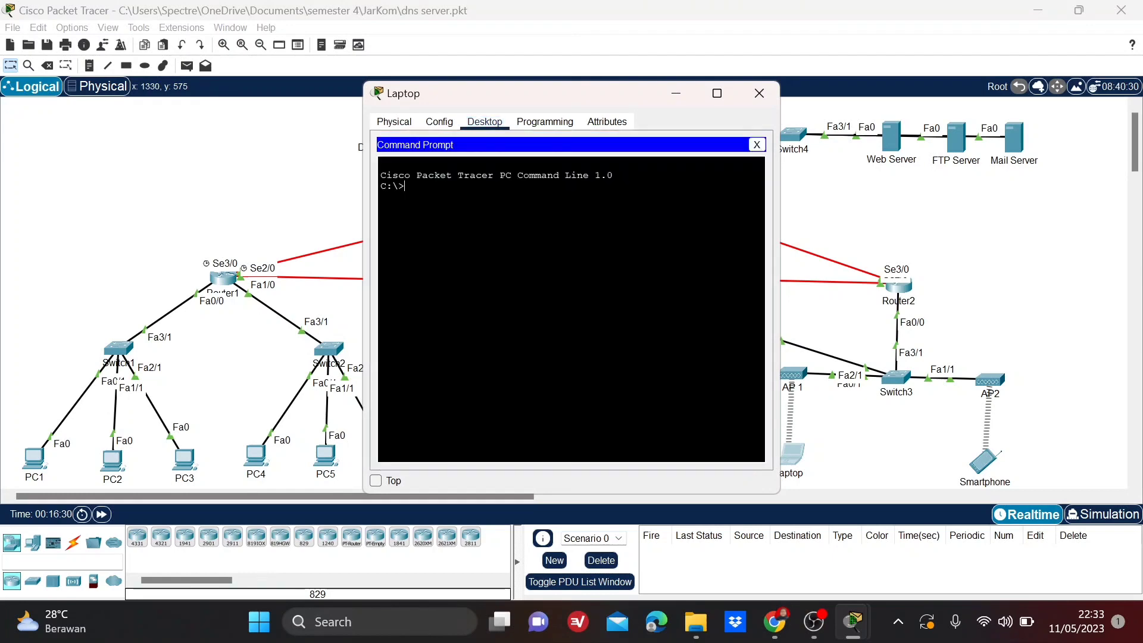
pyautogui.write('nslookup jarkom.com')
pyautogui.press('Return')
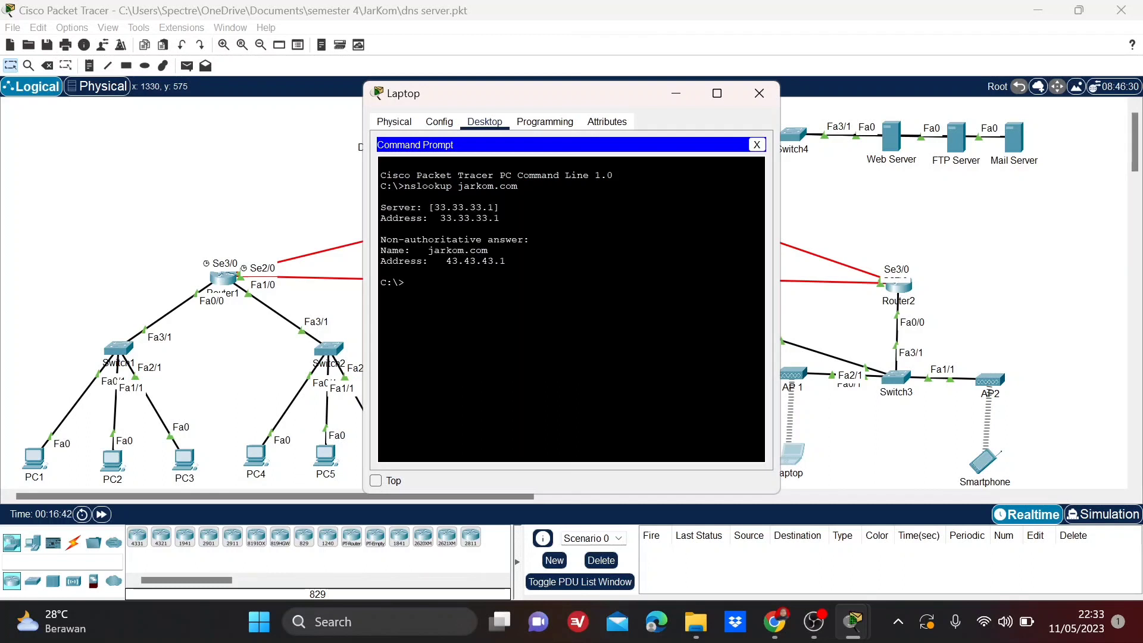
pyautogui.moveTo(506, 262); pyautogui.dragTo(379, 212)
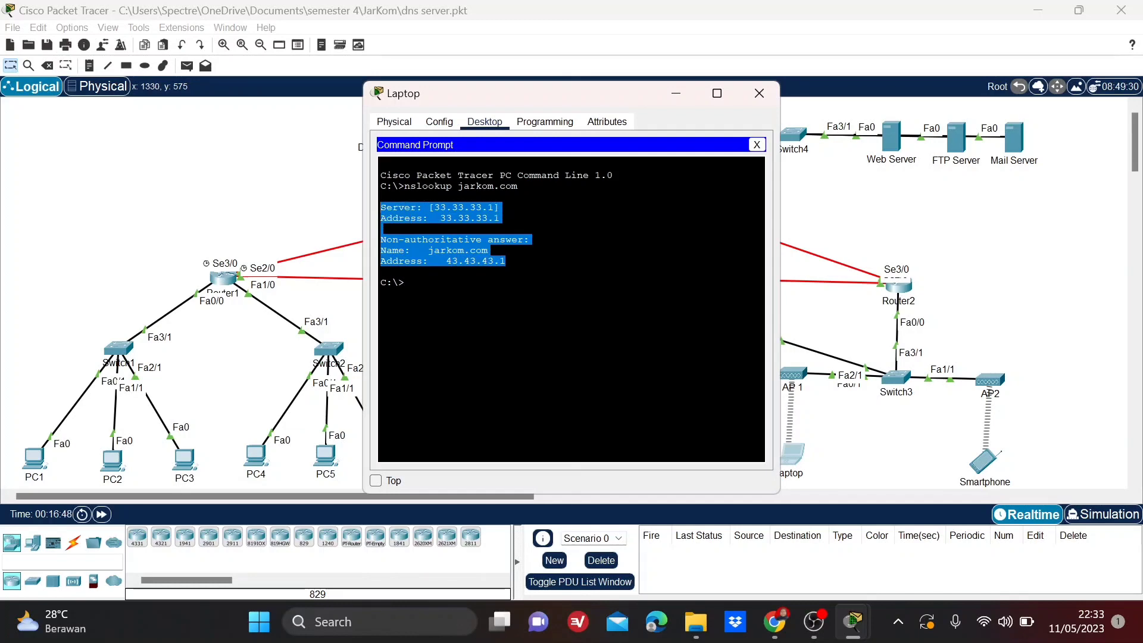
pyautogui.click(440, 298)
pyautogui.write('ns')
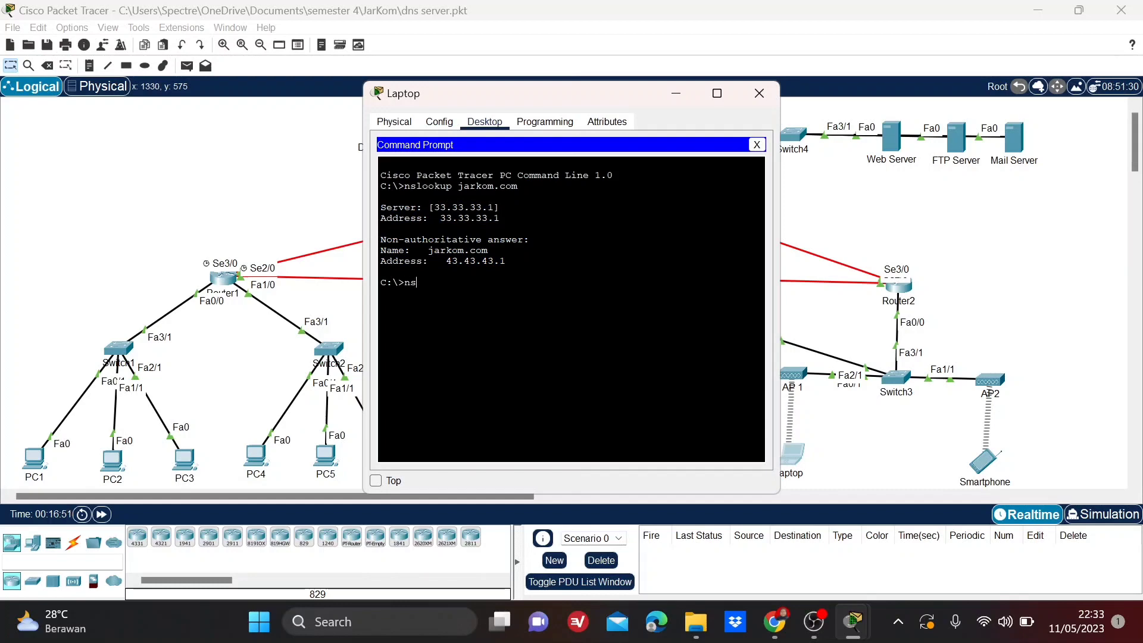
pyautogui.write('lookup www.jarkom.com')
pyautogui.press('Return')
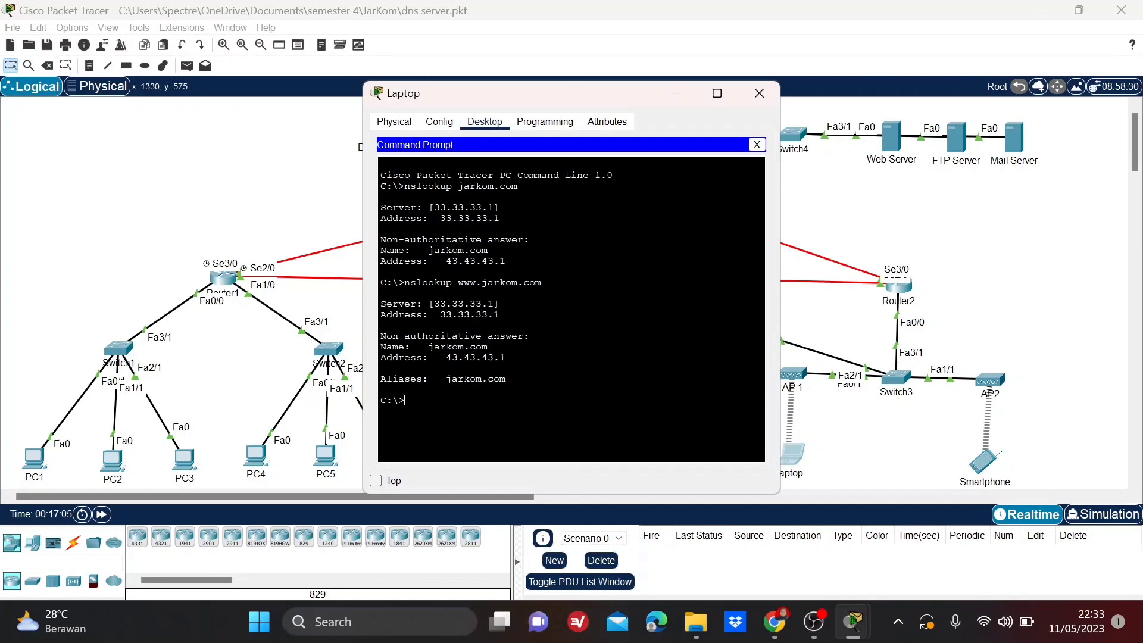
pyautogui.moveTo(508, 380); pyautogui.dragTo(381, 379)
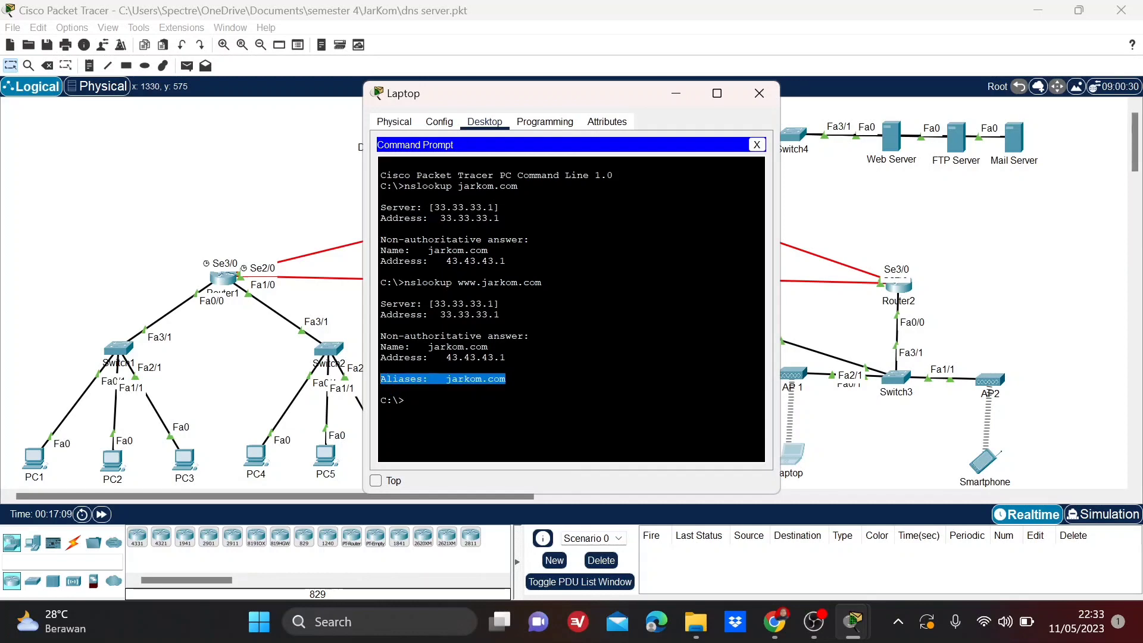
pyautogui.moveTo(500, 314); pyautogui.dragTo(380, 304)
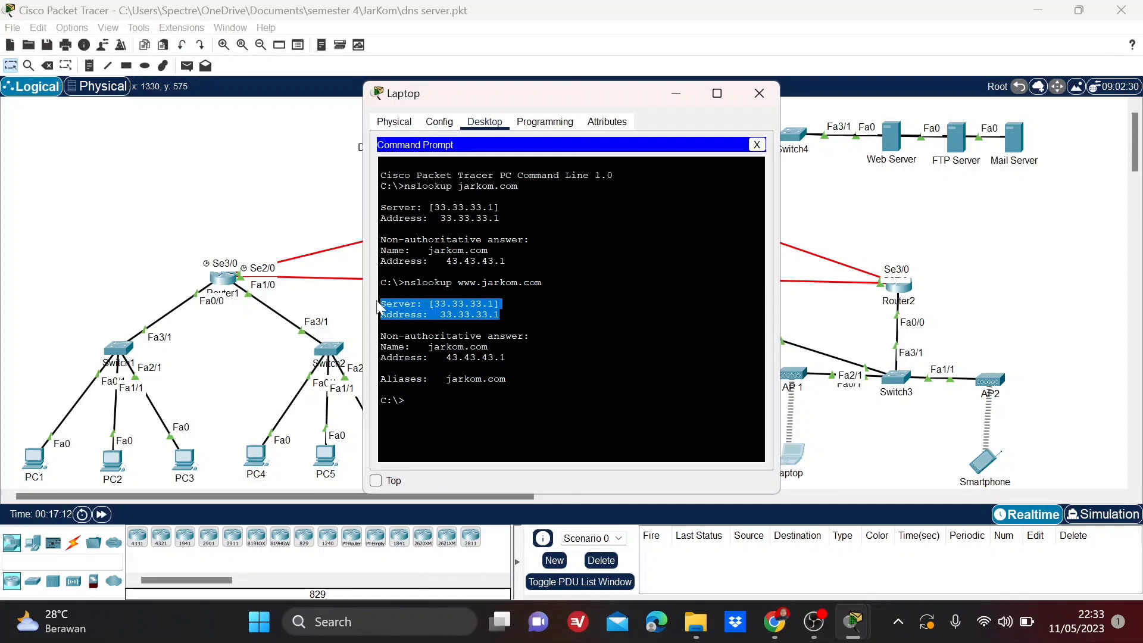
pyautogui.click(759, 92)
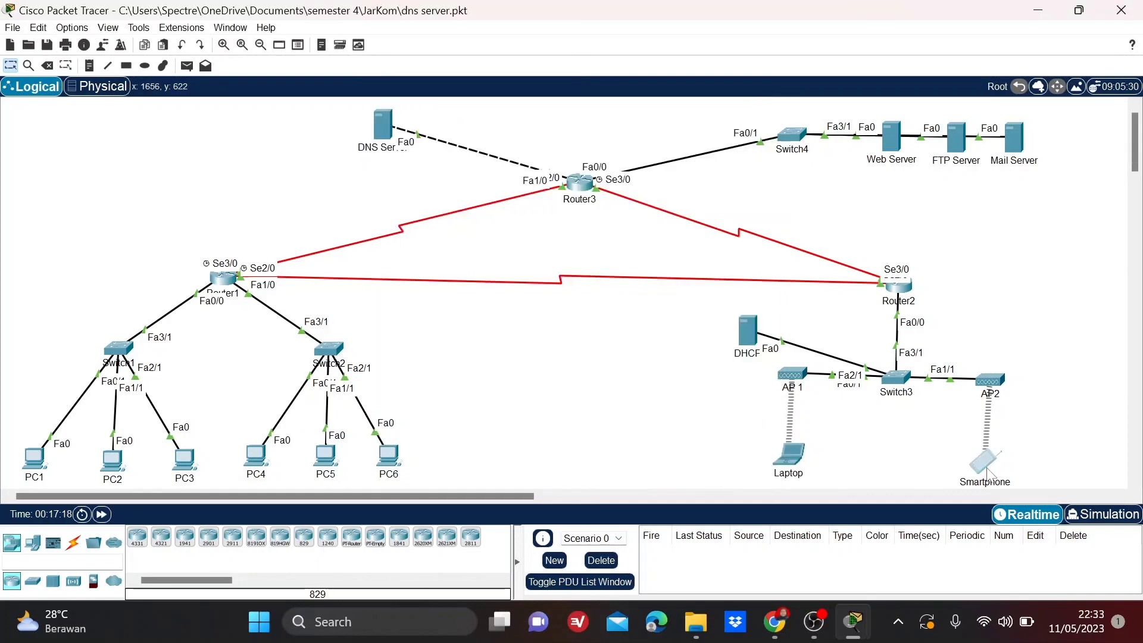
# Run nslookup jarkom.com from the Smartphone's Command Prompt and review the server and answer lines of its output.
pyautogui.click(987, 470)
pyautogui.click(561, 192)
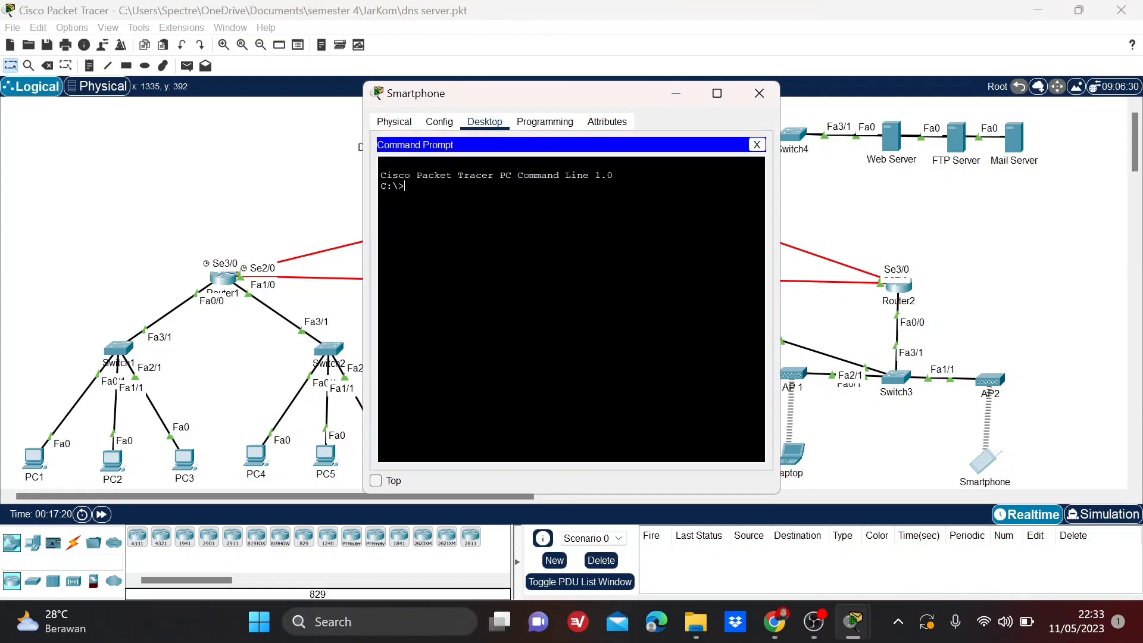
pyautogui.write('nslookup jarkom.com')
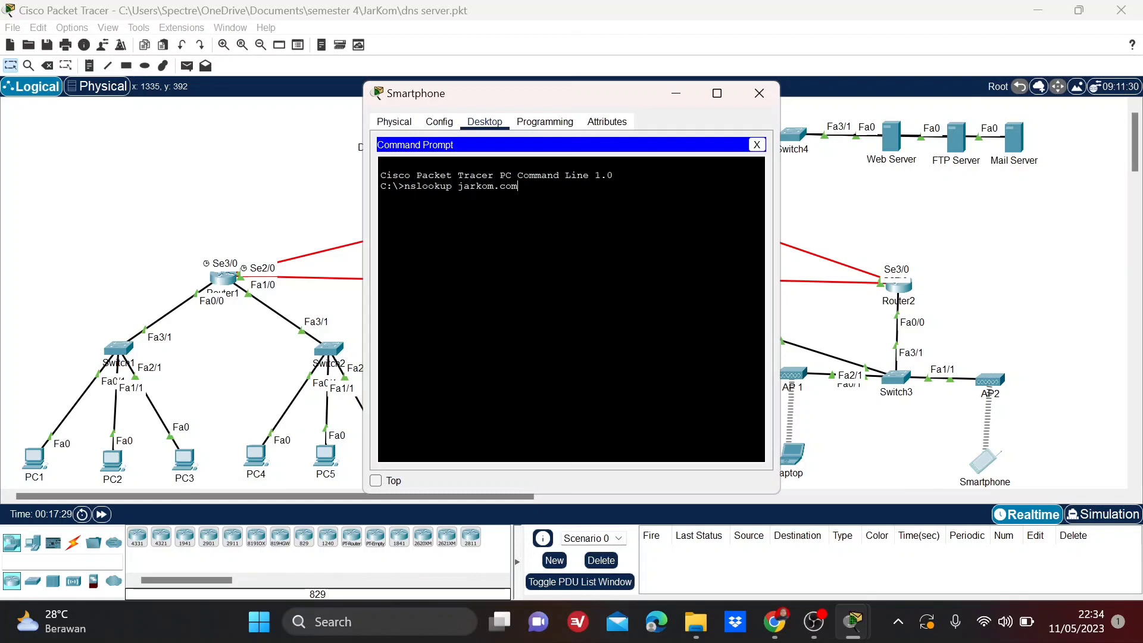
pyautogui.press('Return')
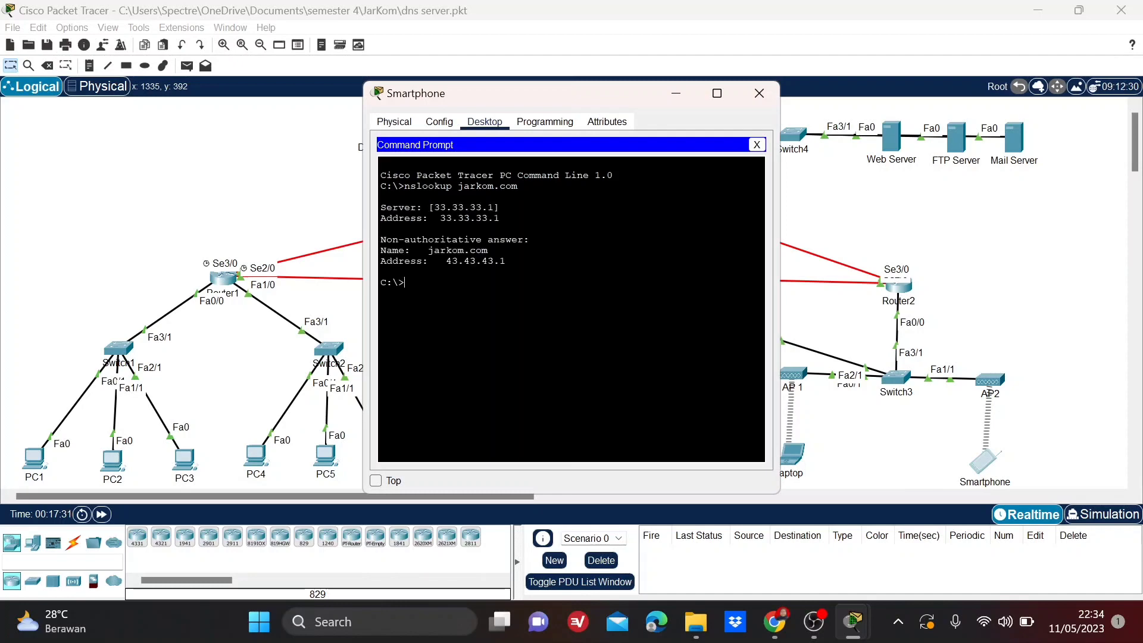
pyautogui.moveTo(505, 262); pyautogui.dragTo(381, 207)
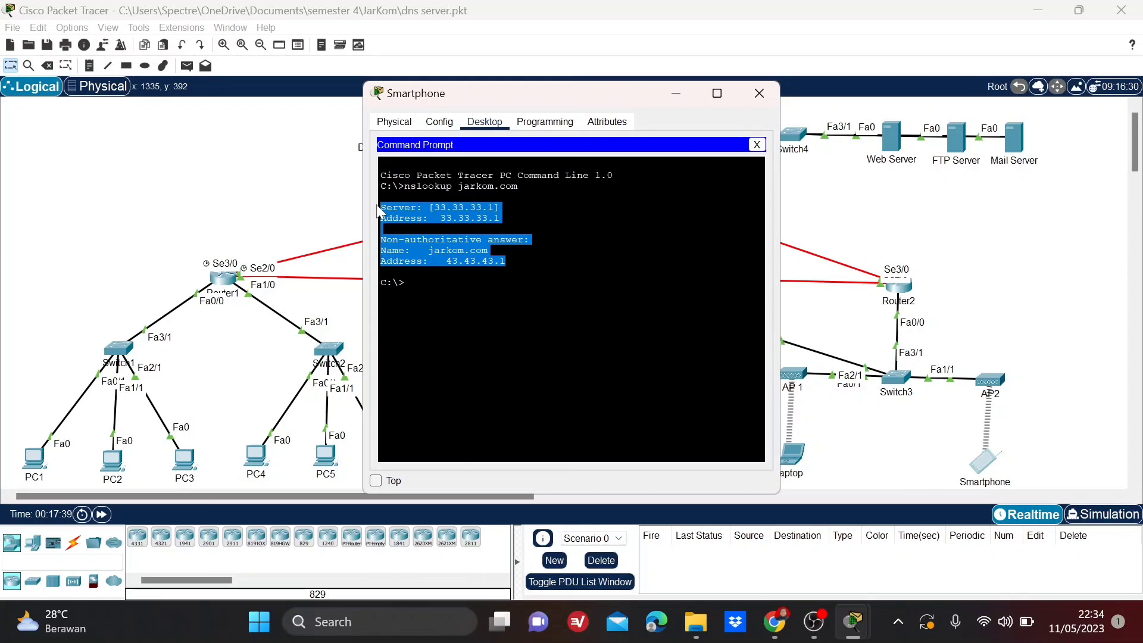
pyautogui.click(406, 282)
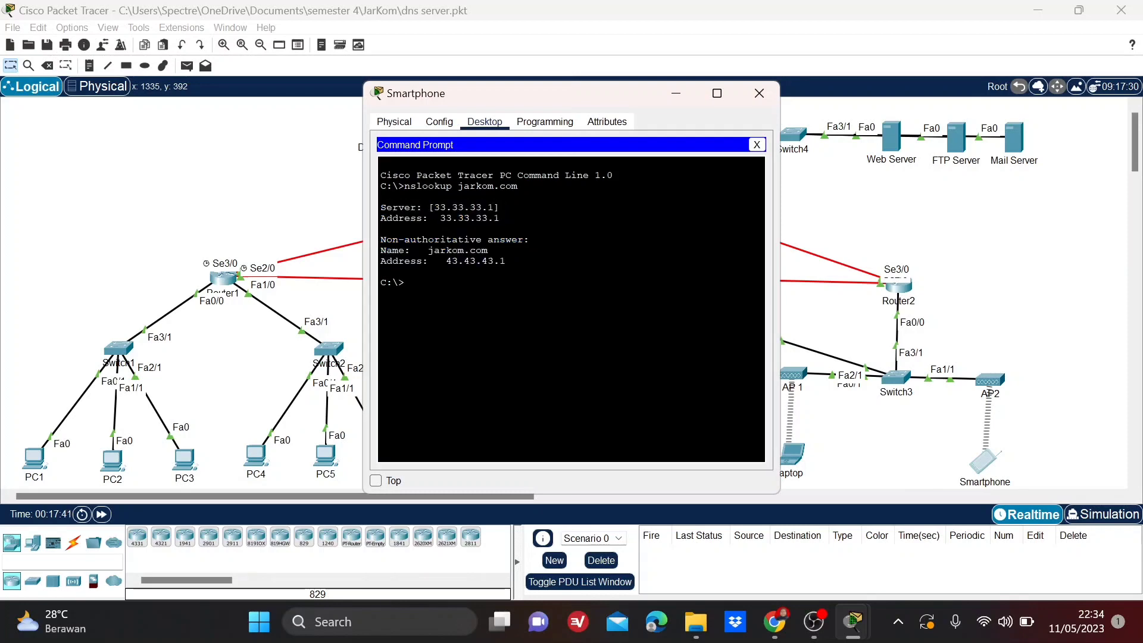
pyautogui.write('nslookup www.jarkom.com')
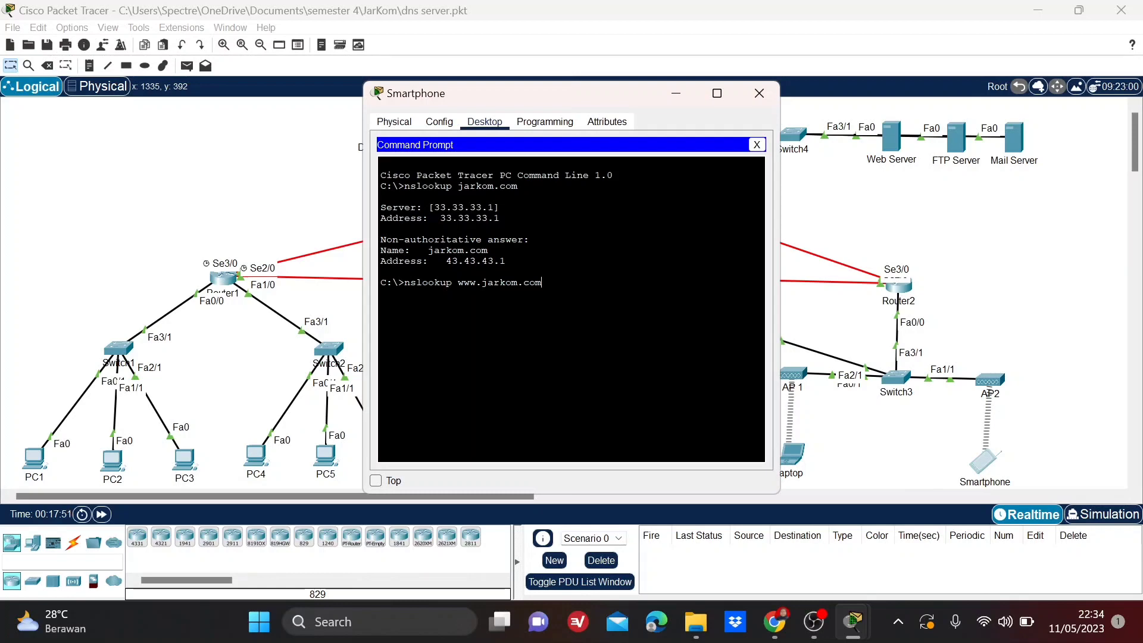
pyautogui.press('Return')
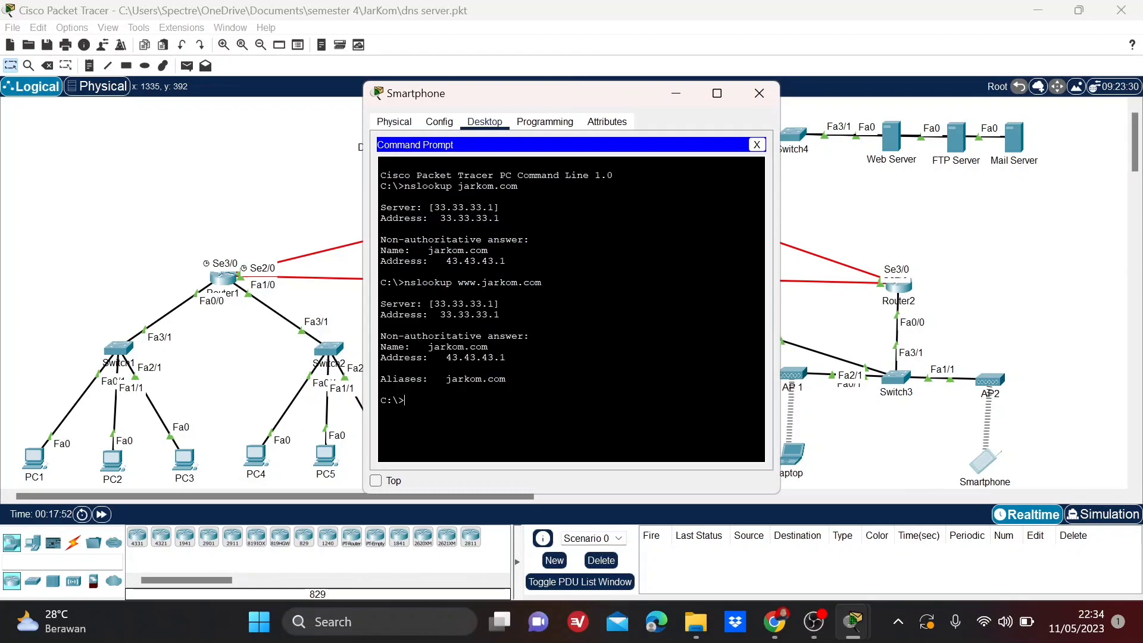
pyautogui.moveTo(507, 379); pyautogui.dragTo(377, 383)
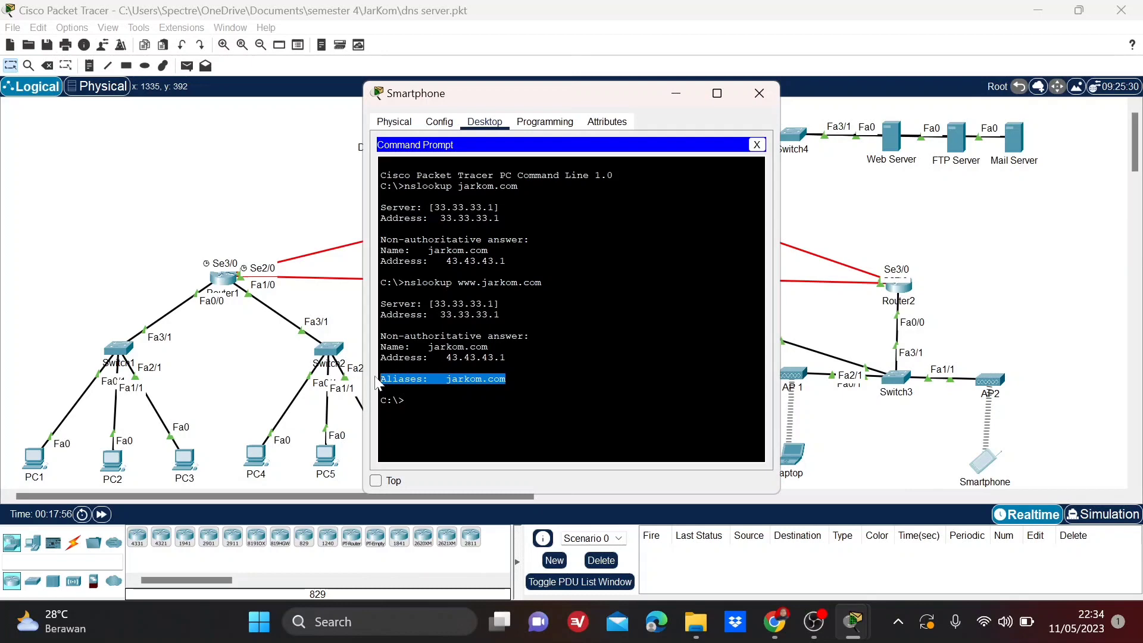
pyautogui.click(759, 93)
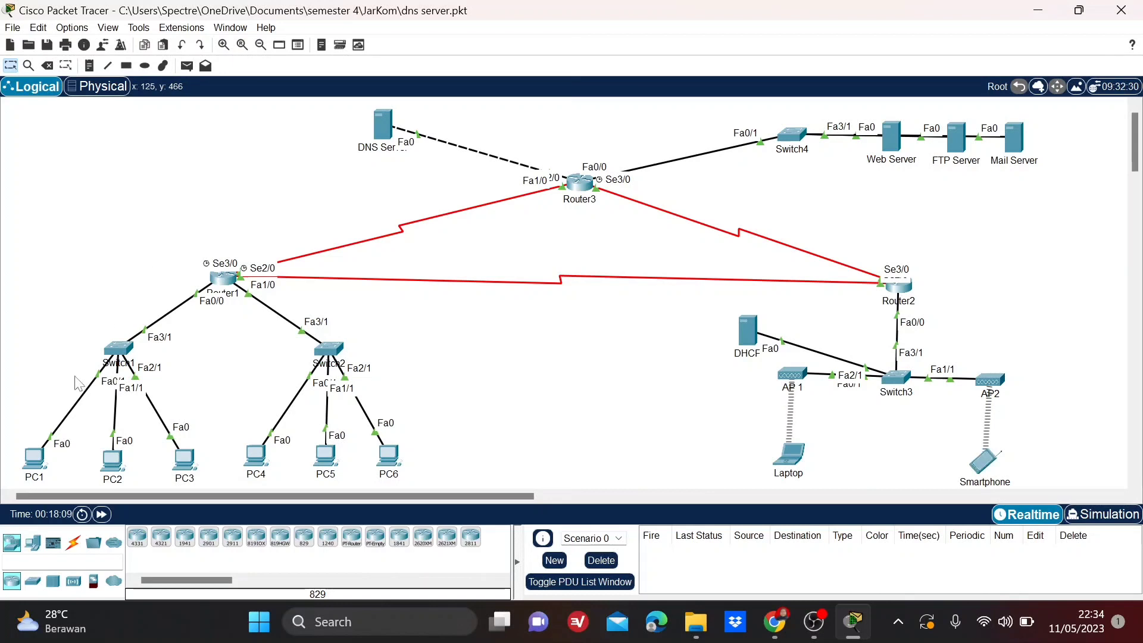
# Load jarkom.com in PC1's Web Browser to test web access, and close PC1's window.
pyautogui.click(34, 468)
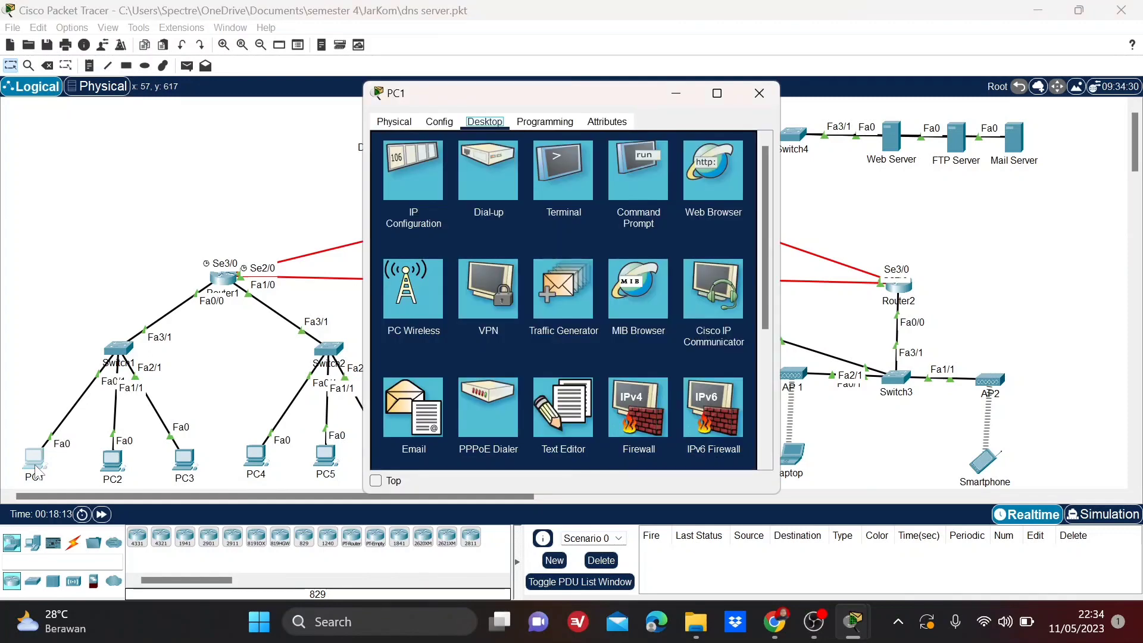
pyautogui.click(706, 170)
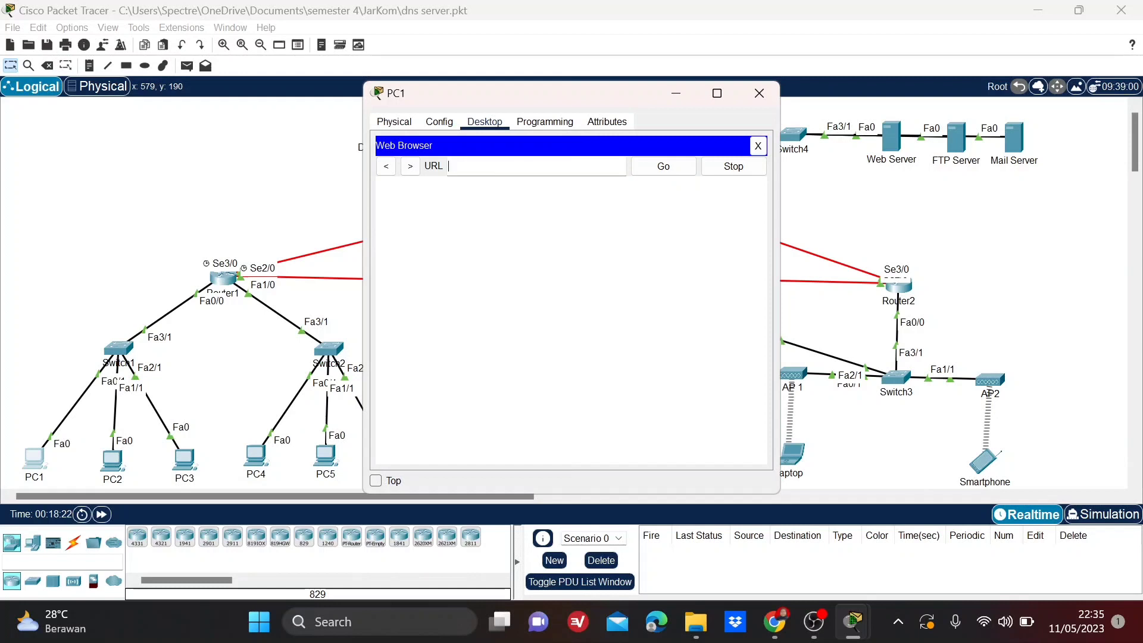
pyautogui.write('jarkom.com')
pyautogui.click(664, 166)
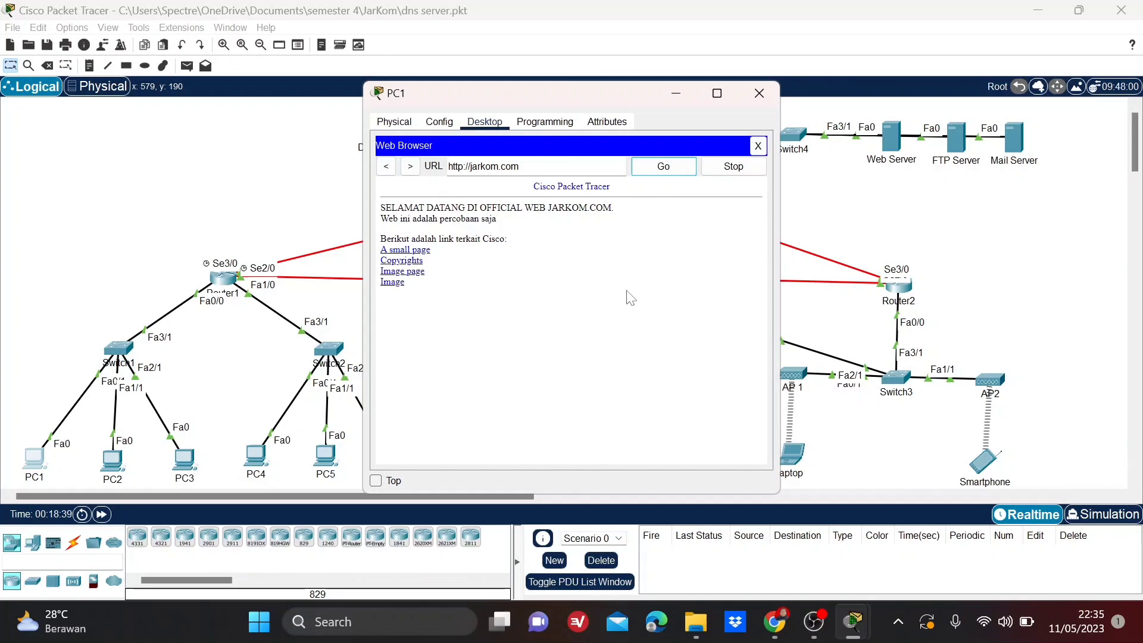
pyautogui.click(763, 93)
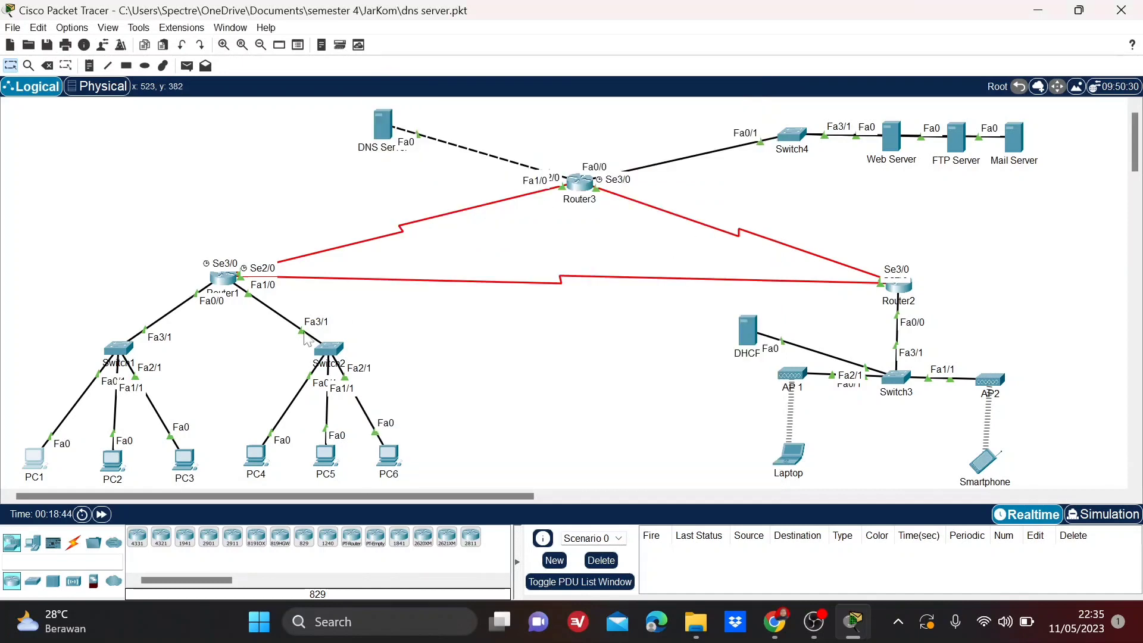
pyautogui.click(256, 458)
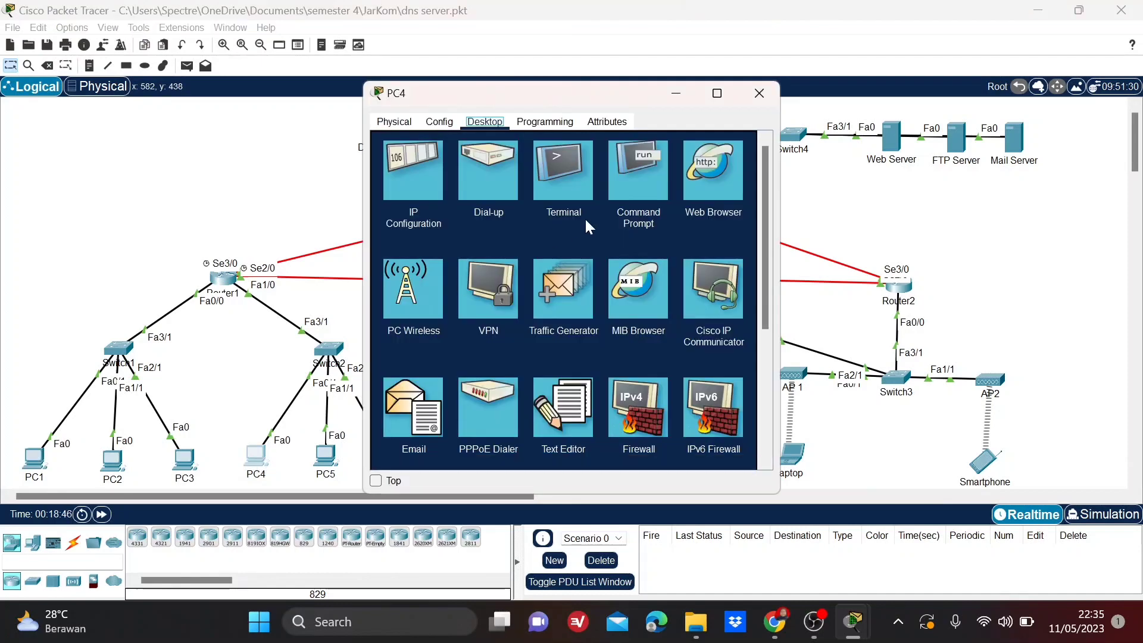
pyautogui.click(617, 181)
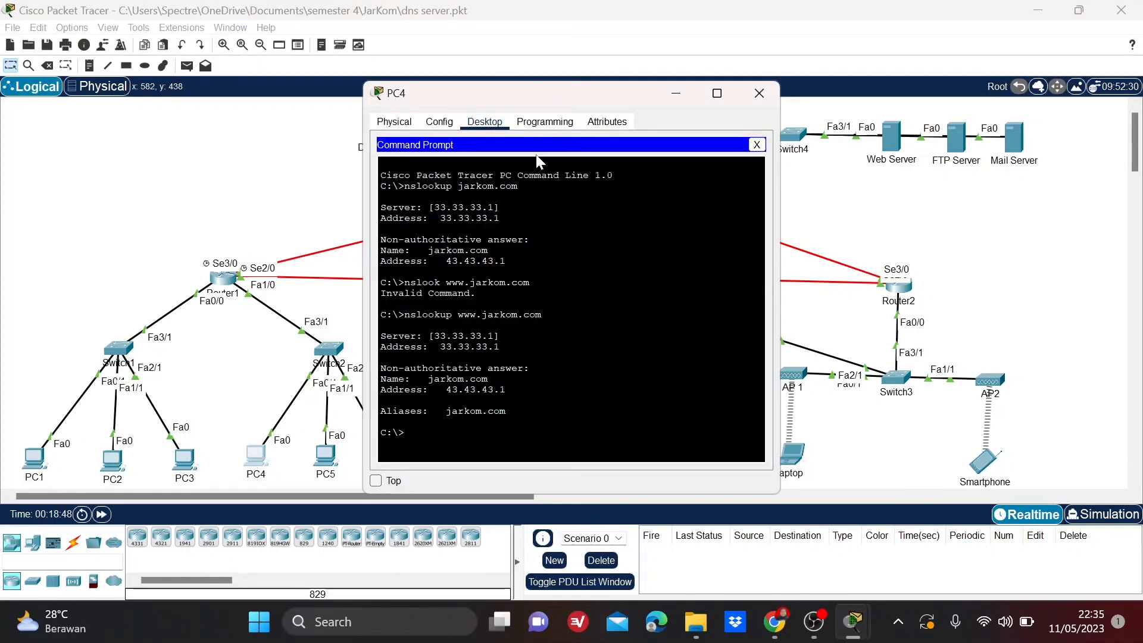
pyautogui.click(759, 93)
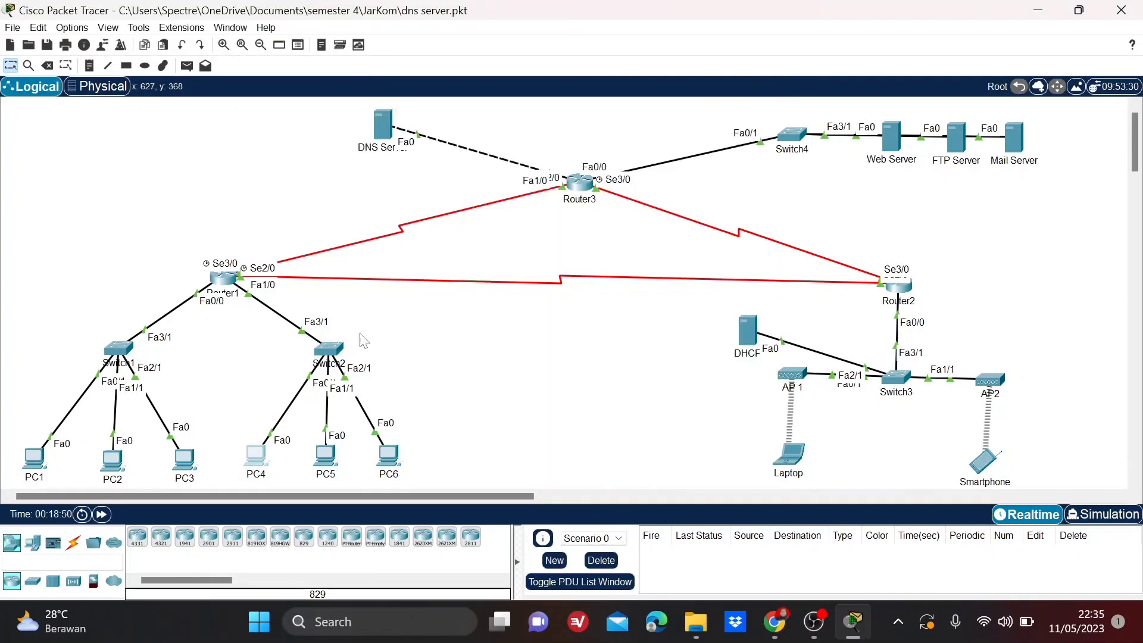
# Load jarkom.com in PC4's Web Browser to test web access, and close PC4's window.
pyautogui.click(252, 448)
pyautogui.click(716, 179)
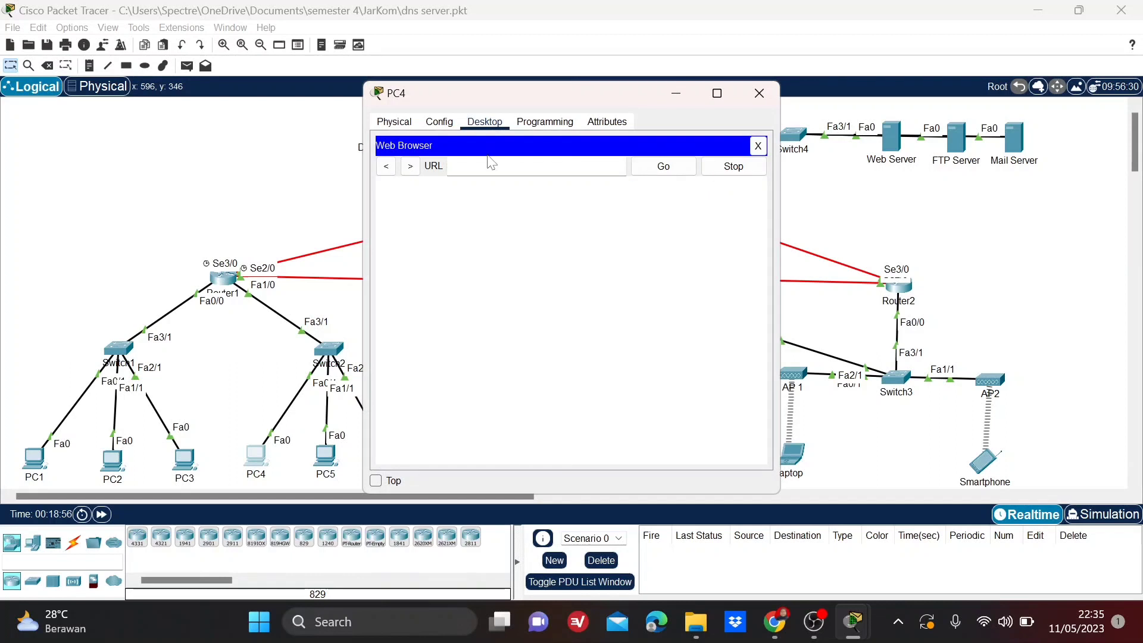
pyautogui.click(491, 164)
pyautogui.write('jarkom.com')
pyautogui.click(652, 173)
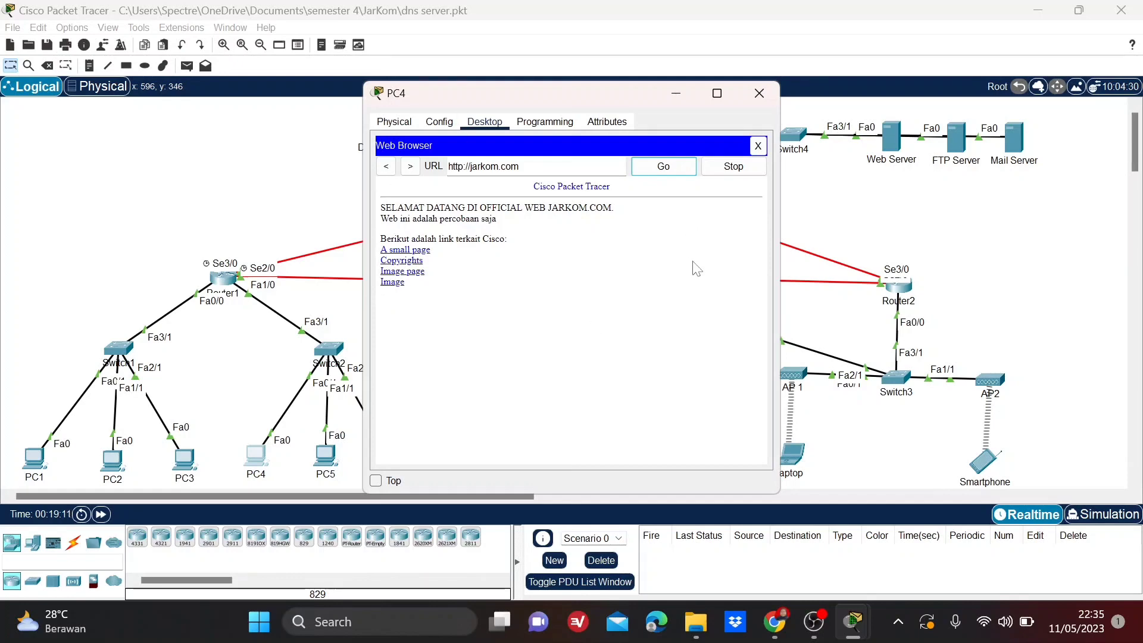
pyautogui.click(772, 86)
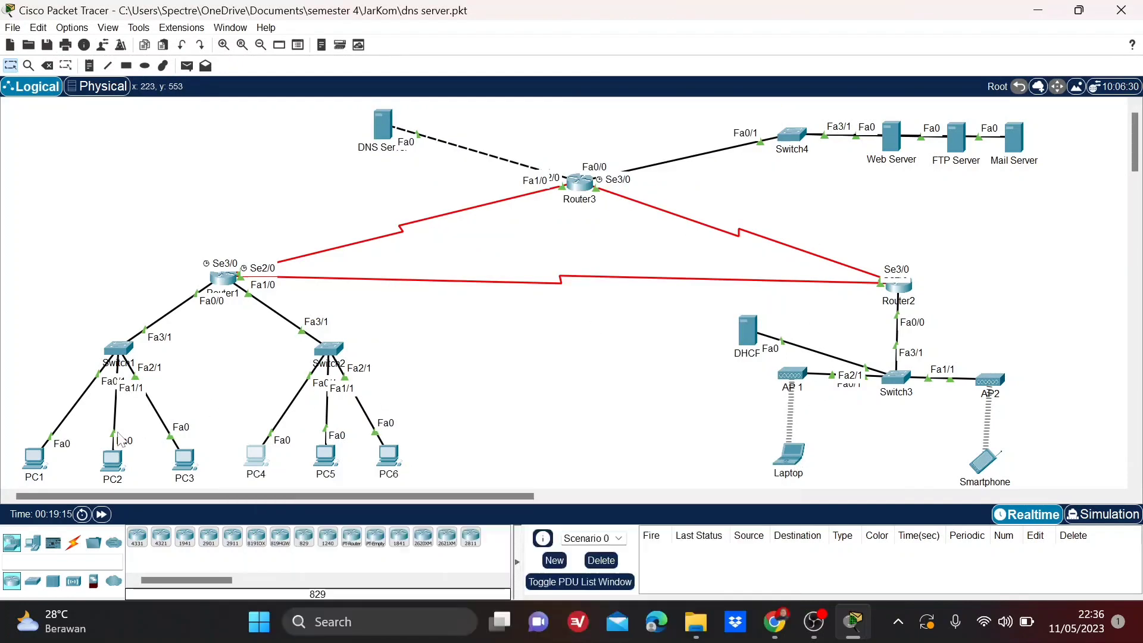
pyautogui.click(35, 457)
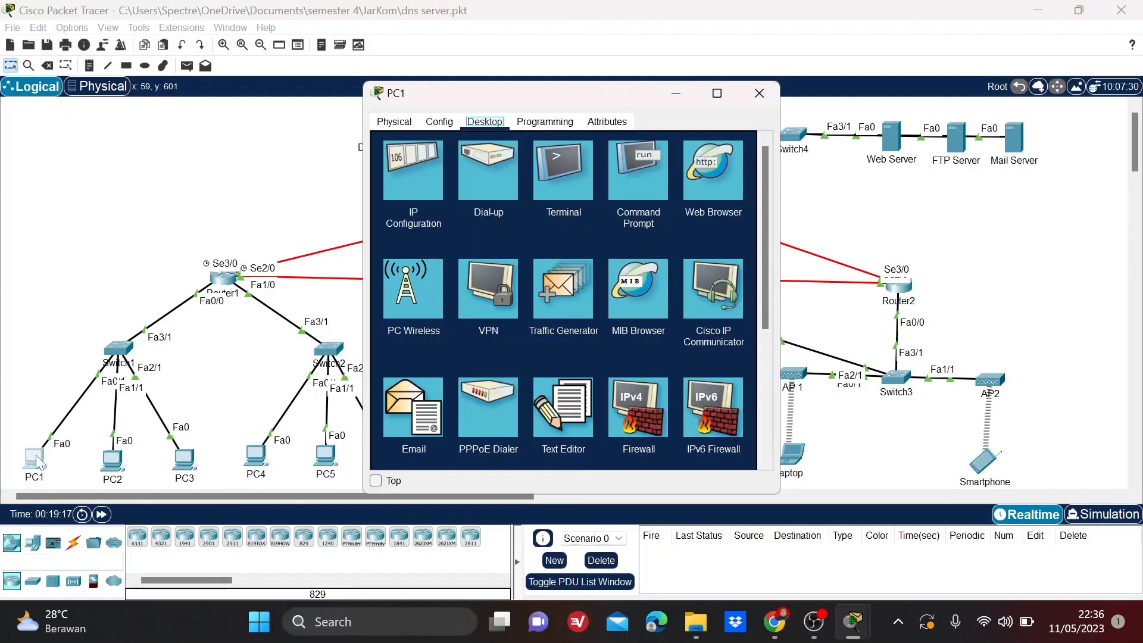
pyautogui.click(691, 188)
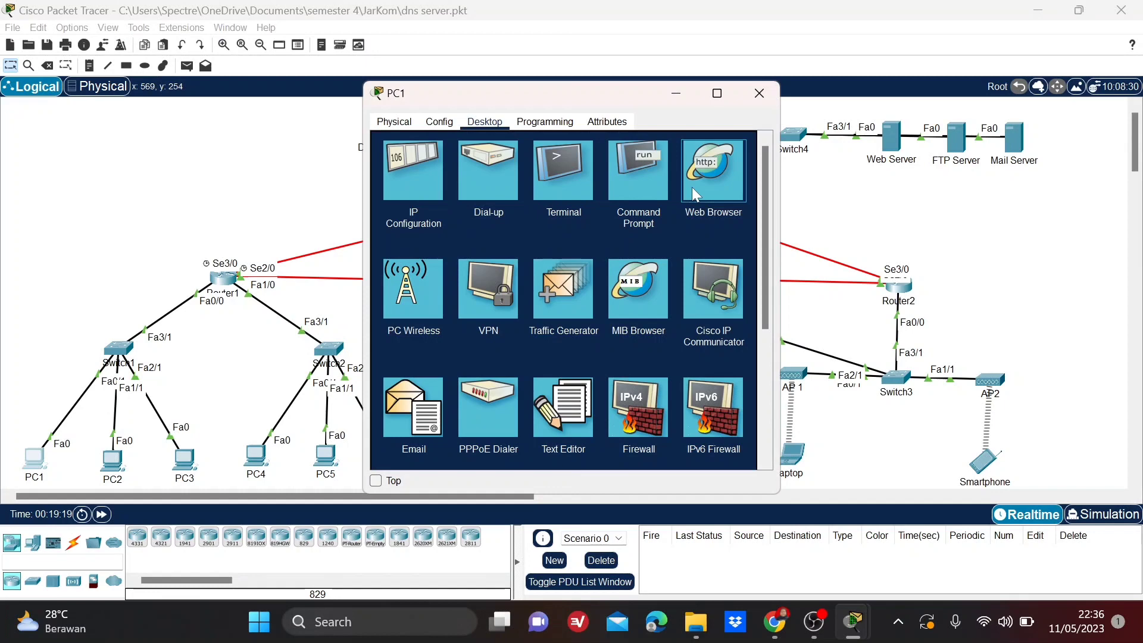
pyautogui.click(692, 187)
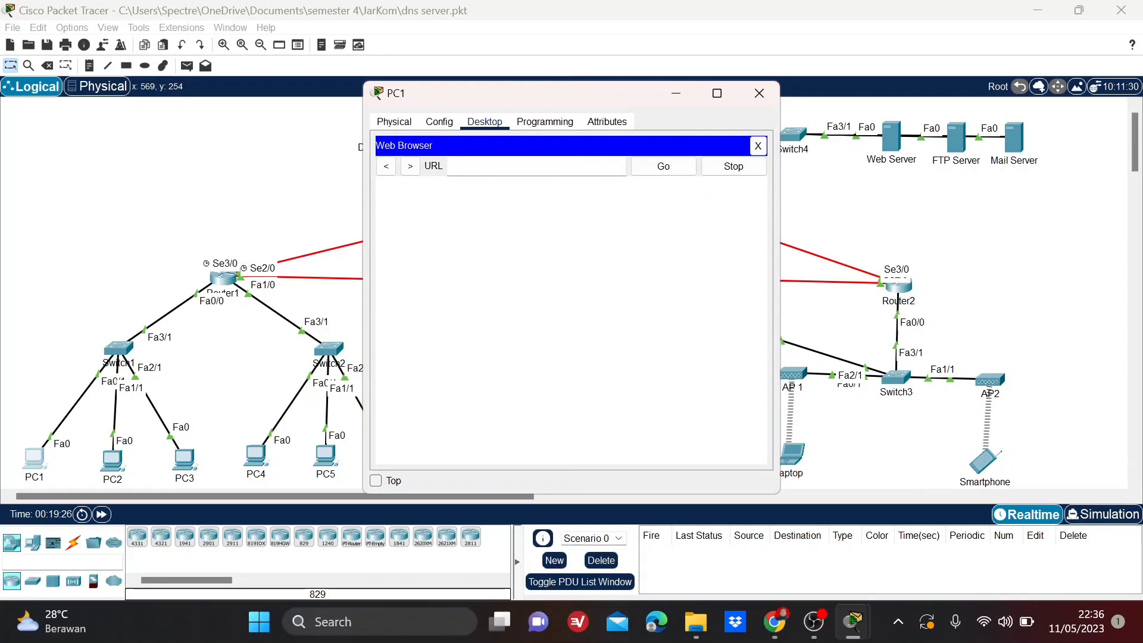
pyautogui.write('www.')
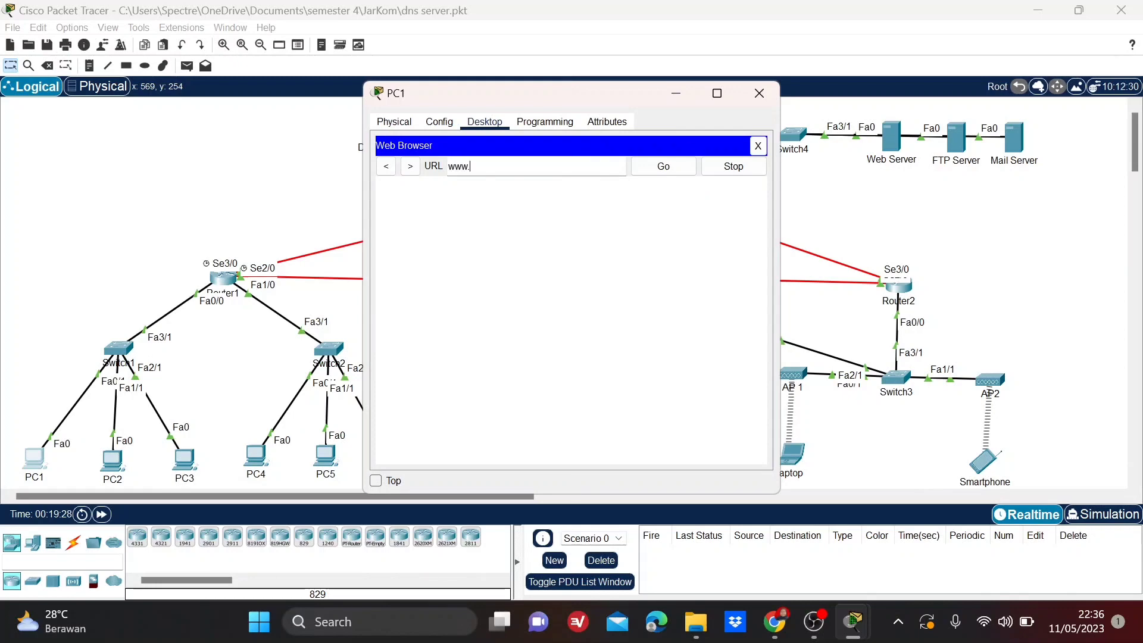
pyautogui.write('jarkom.com')
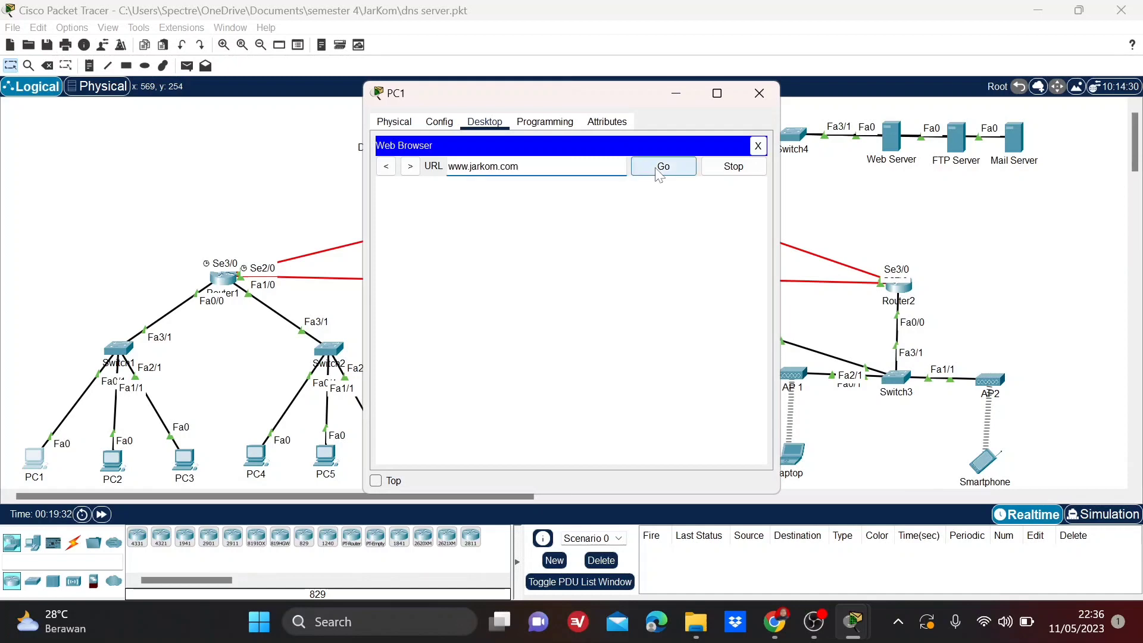
pyautogui.click(659, 173)
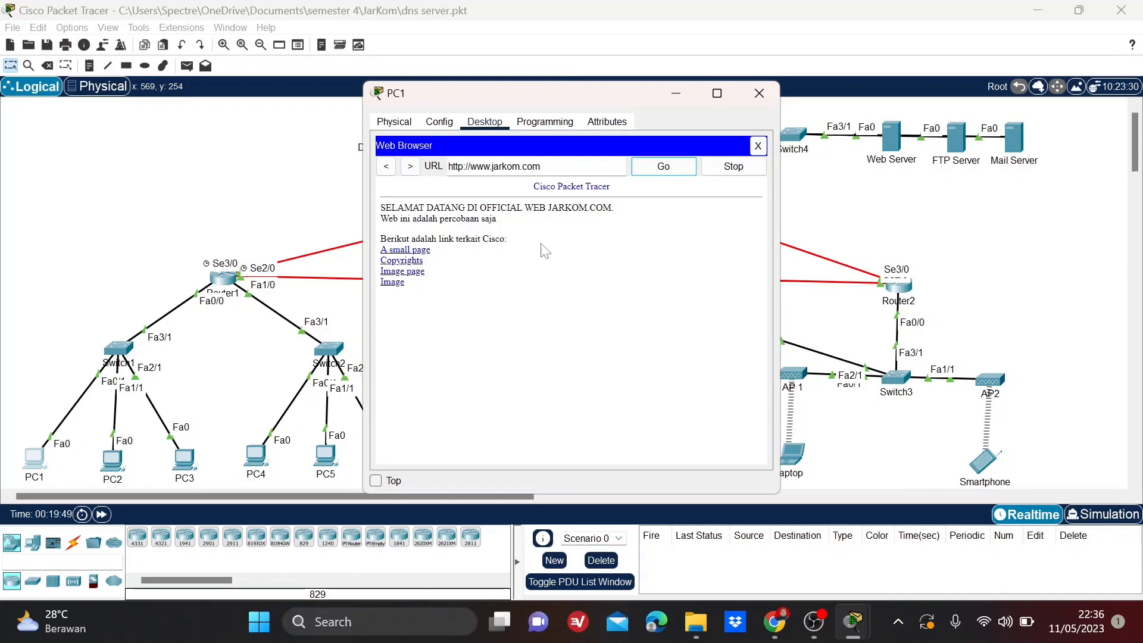
pyautogui.click(749, 99)
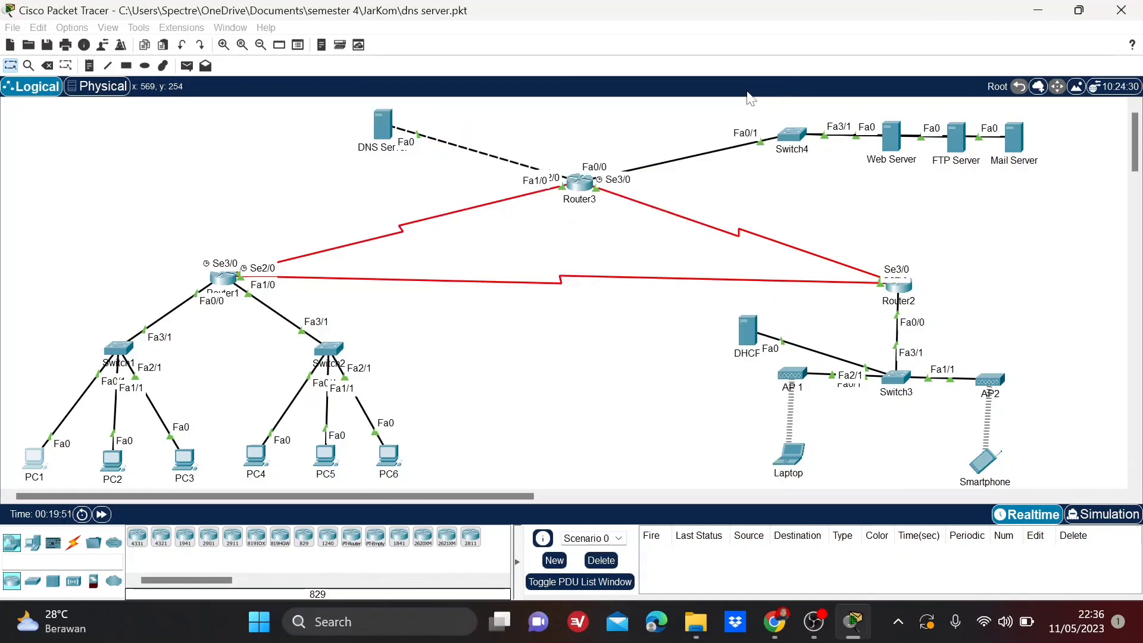
pyautogui.click(254, 457)
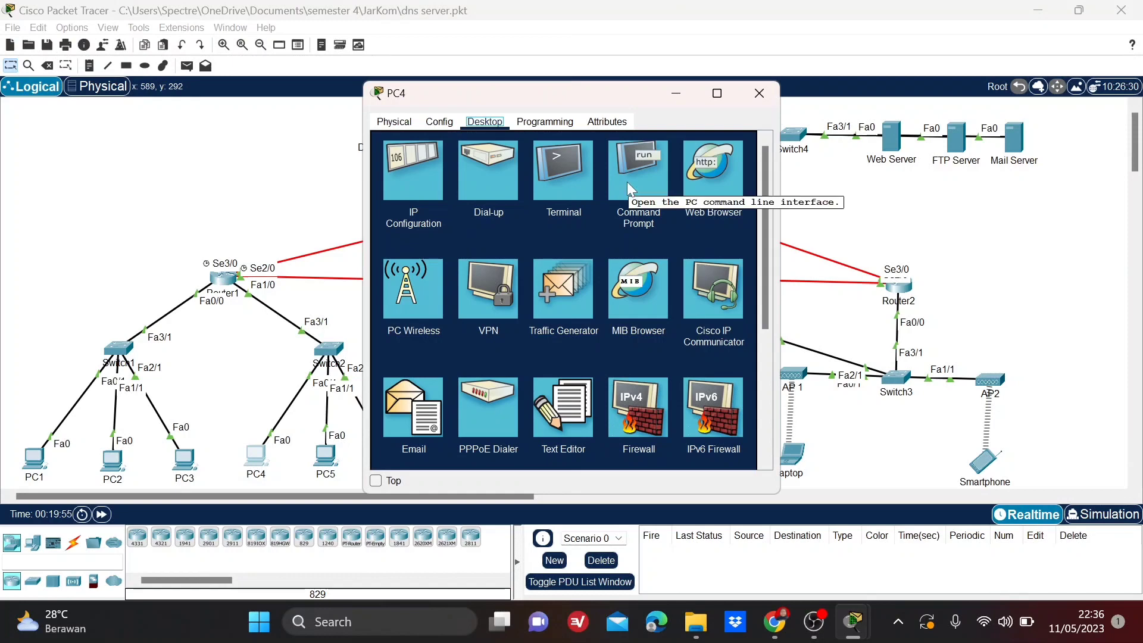
pyautogui.click(709, 180)
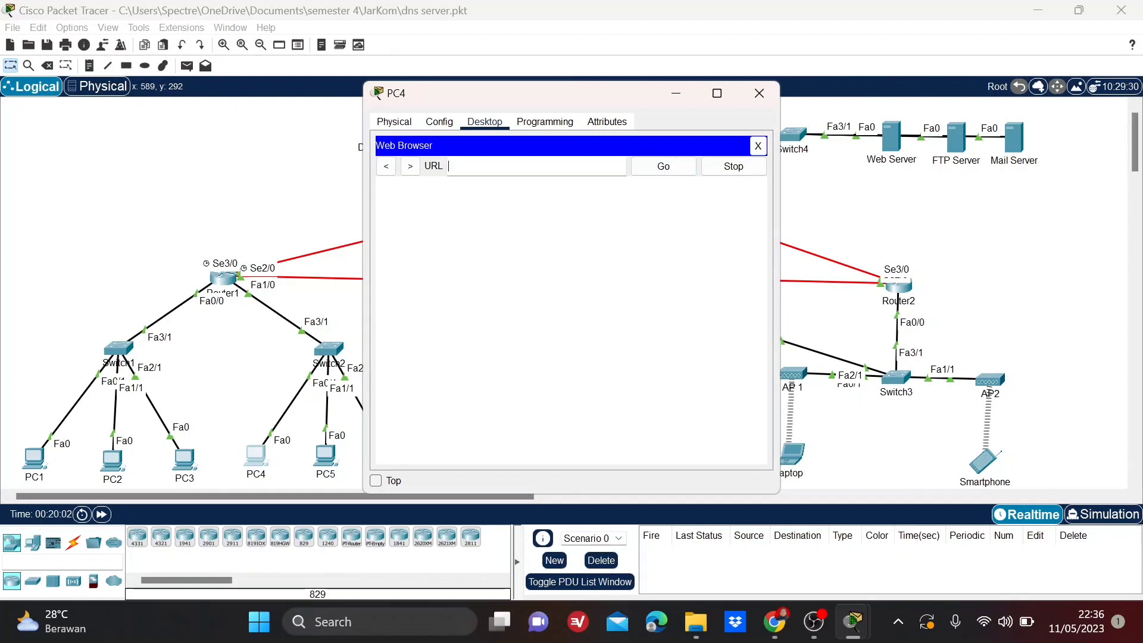
pyautogui.write('www.jarkom.com')
pyautogui.click(661, 173)
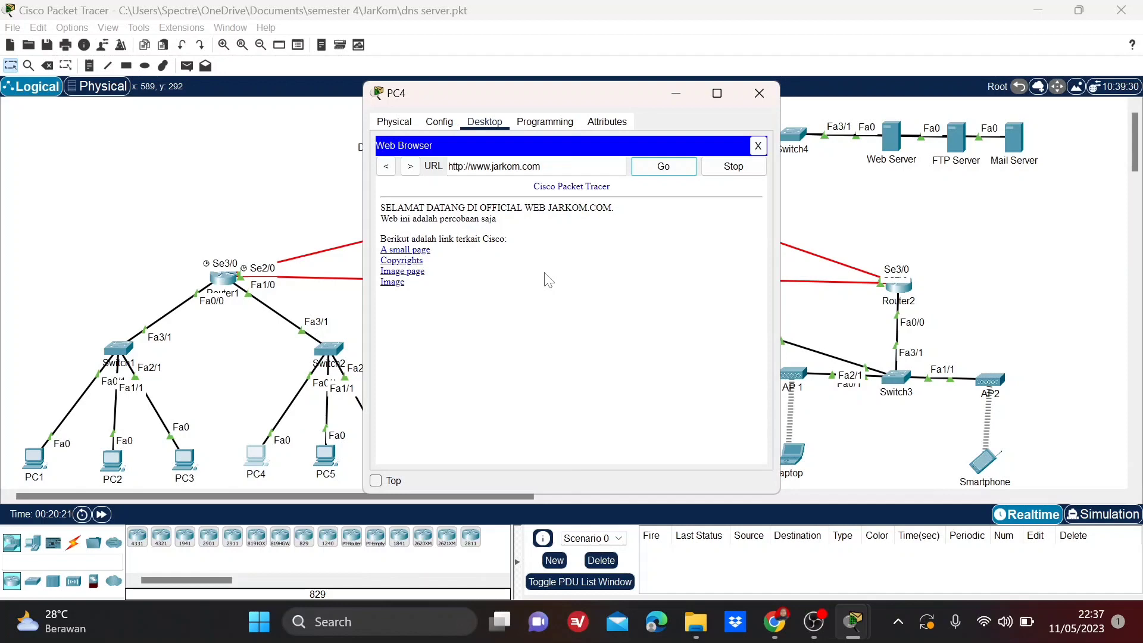
pyautogui.click(760, 94)
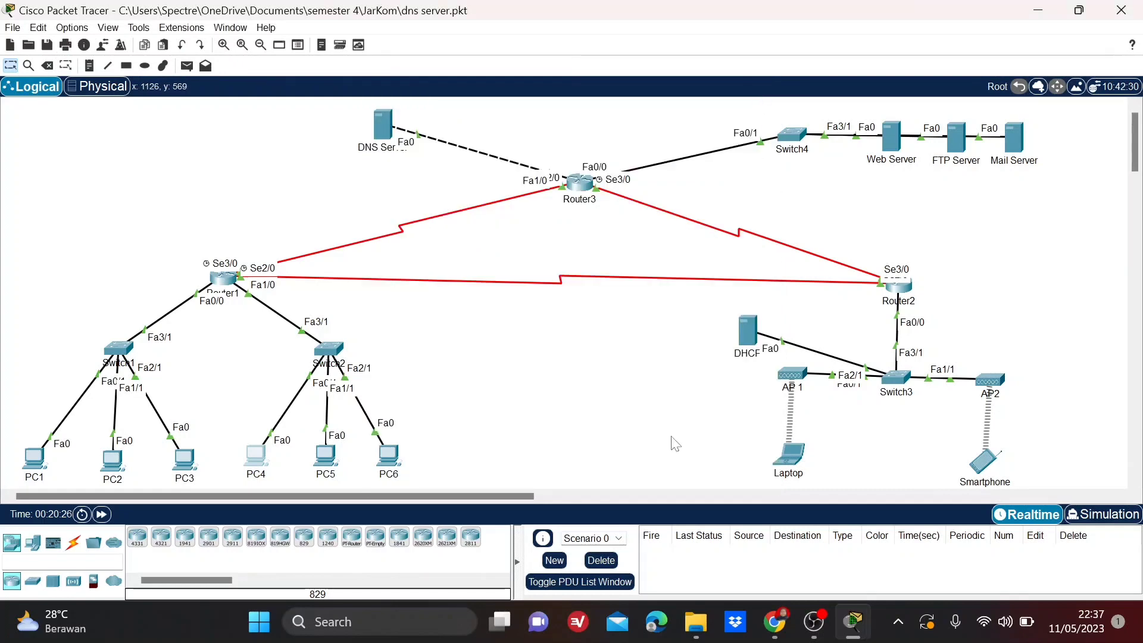
# Load jarkom.com in the Laptop's Web Browser to test web access, and close the Laptop's window.
pyautogui.click(790, 458)
pyautogui.click(705, 173)
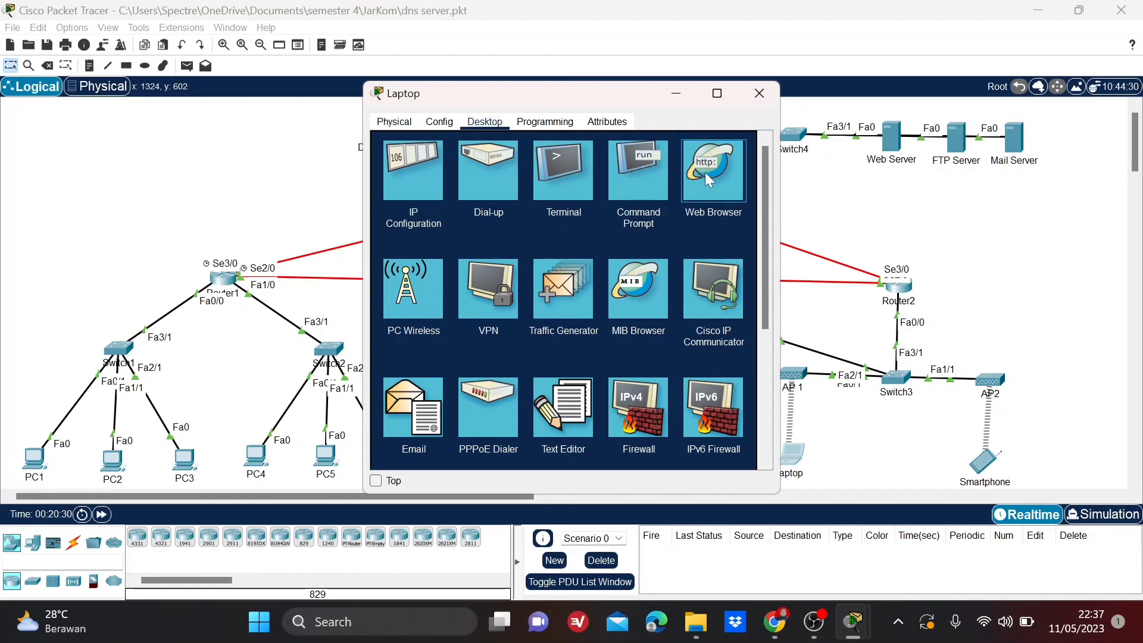
pyautogui.click(707, 174)
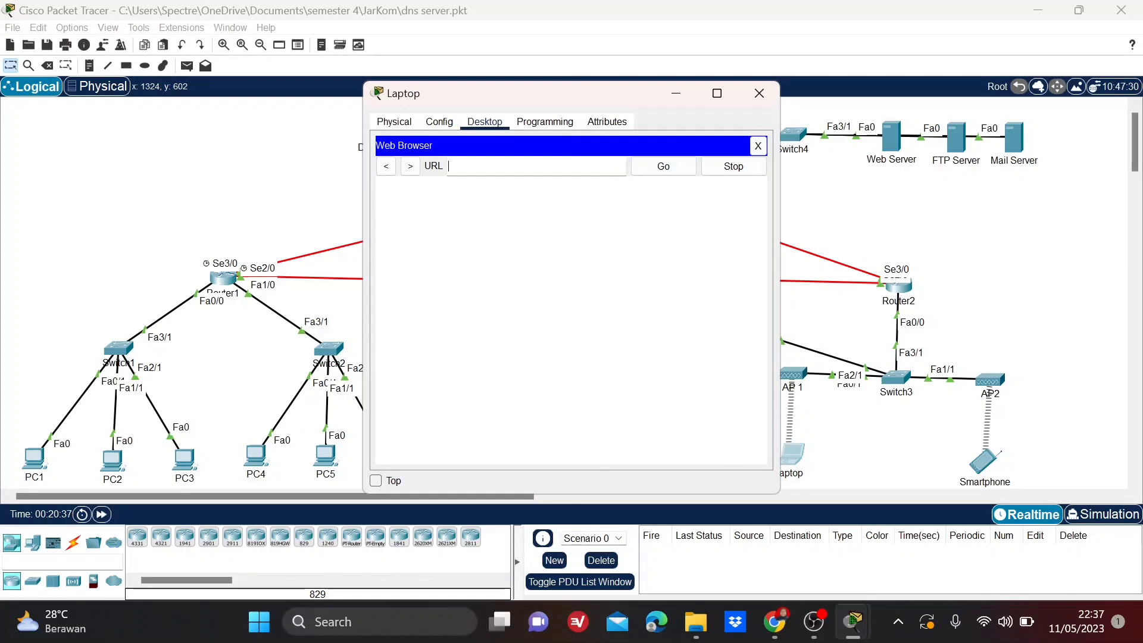
pyautogui.write('jarkom.com')
pyautogui.click(661, 170)
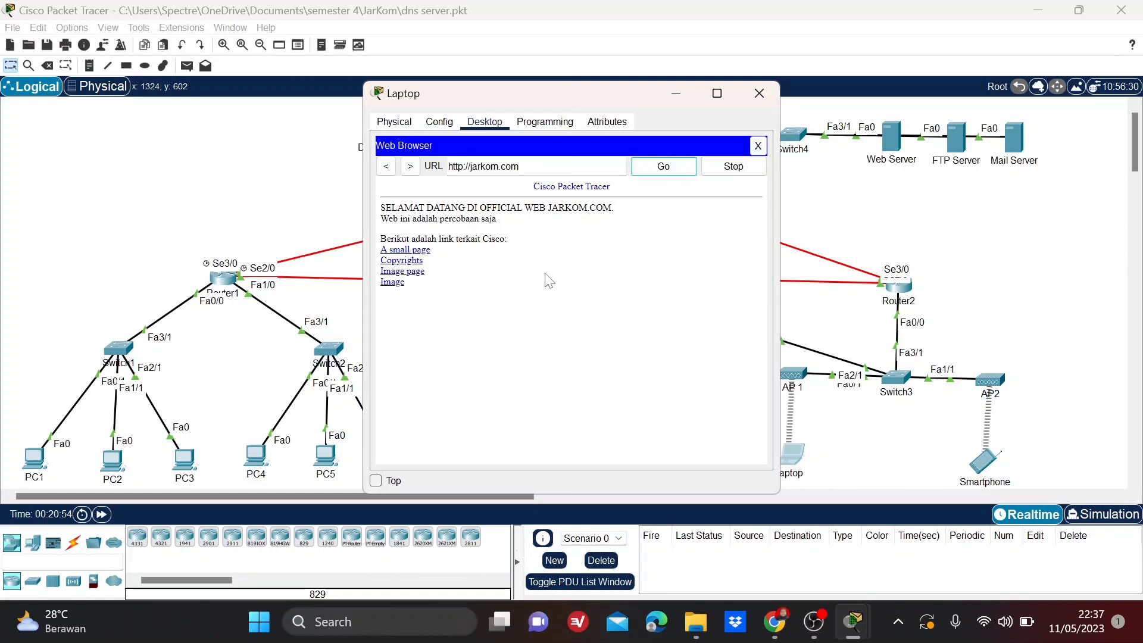
pyautogui.click(752, 100)
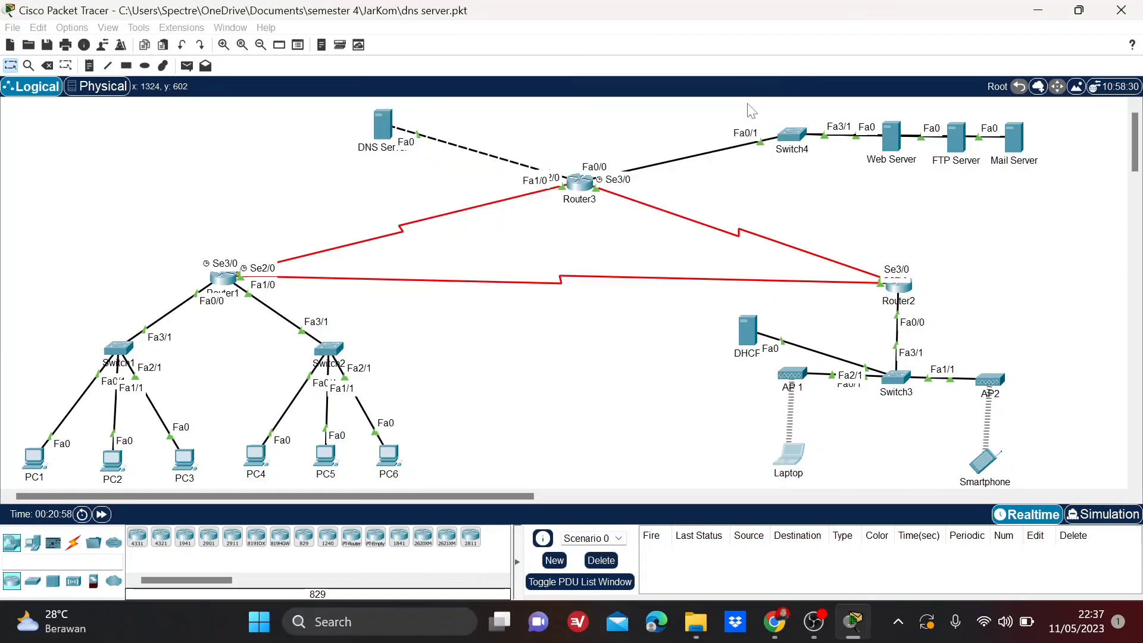
pyautogui.click(799, 460)
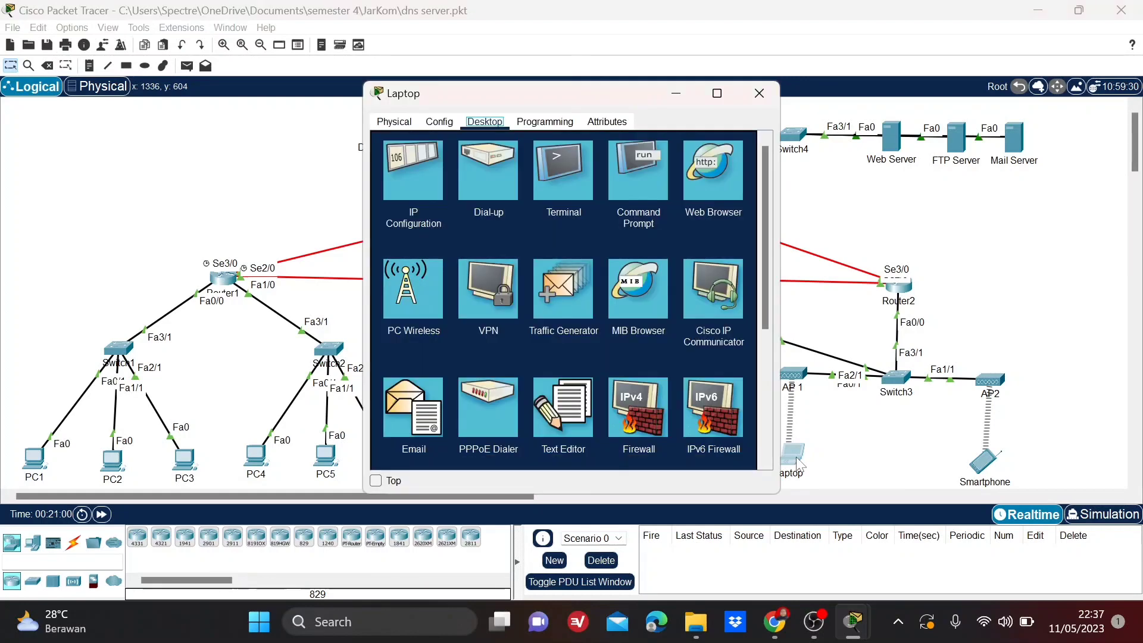
pyautogui.click(702, 195)
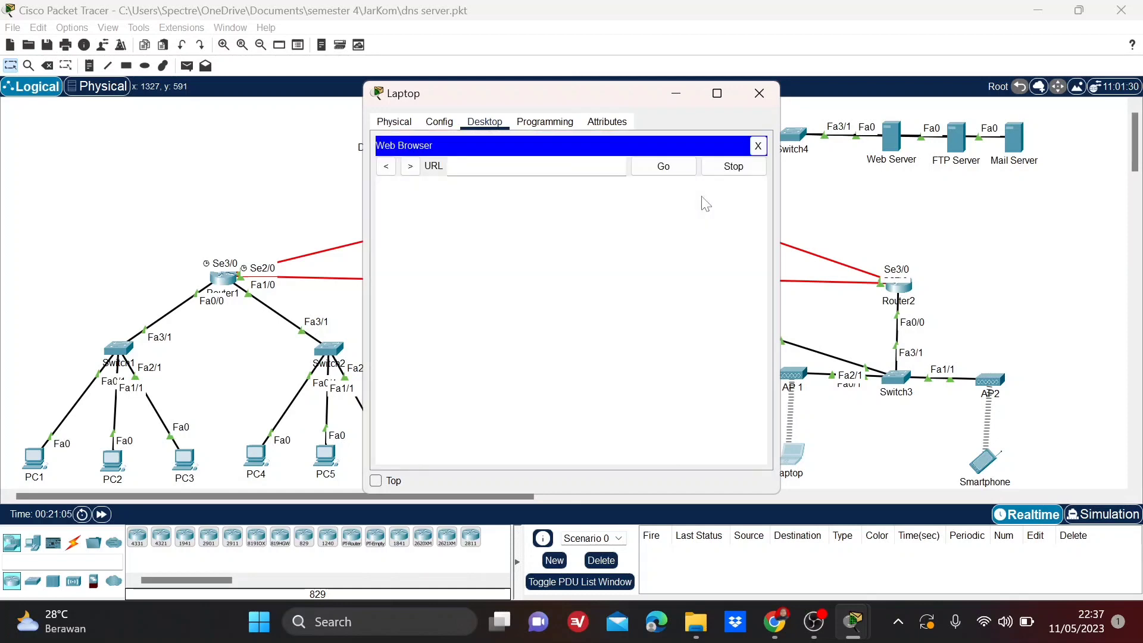
pyautogui.write('www.jar')
pyautogui.write('kom.c')
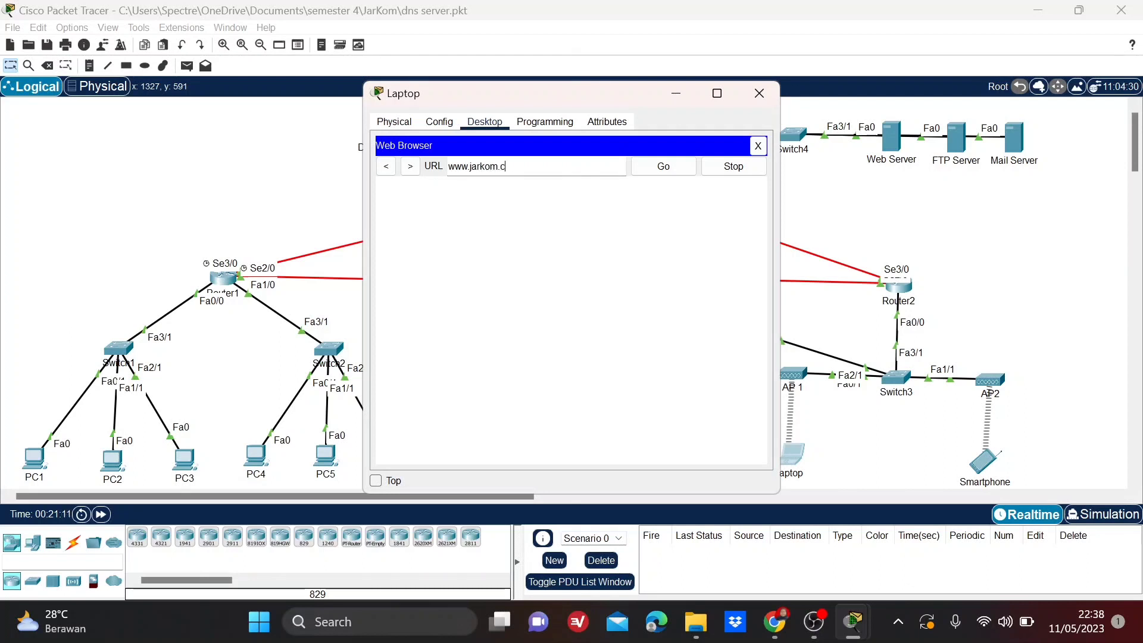
pyautogui.write('om')
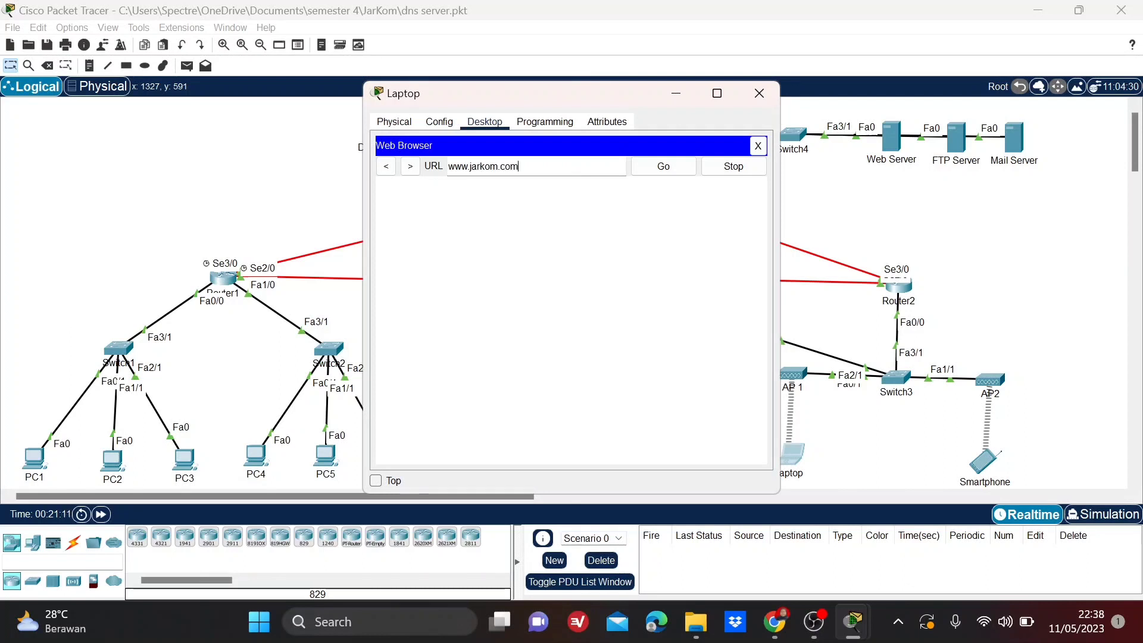
pyautogui.click(650, 171)
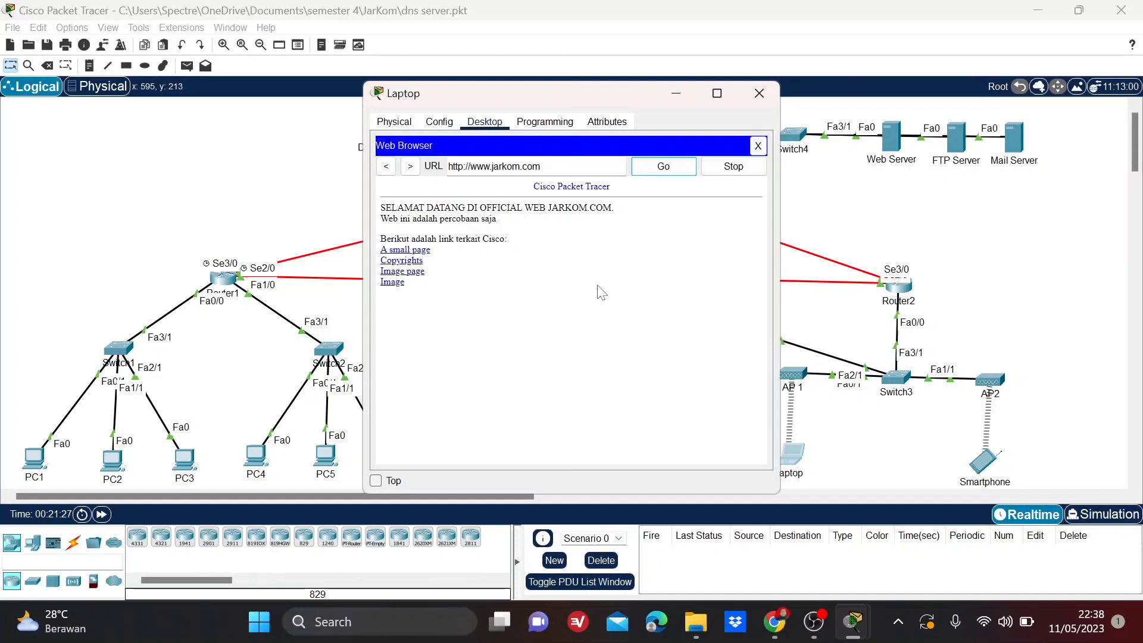
pyautogui.click(766, 94)
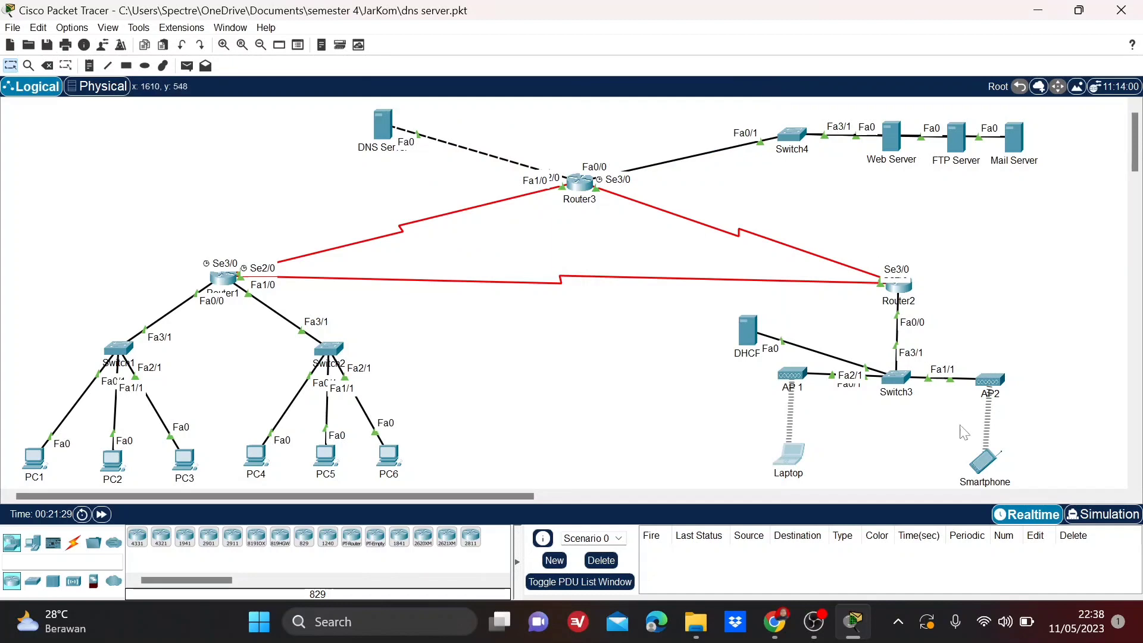
# Load jarkom.com in the Smartphone's Web Browser to test web access, and close the Smartphone's window.
pyautogui.click(986, 466)
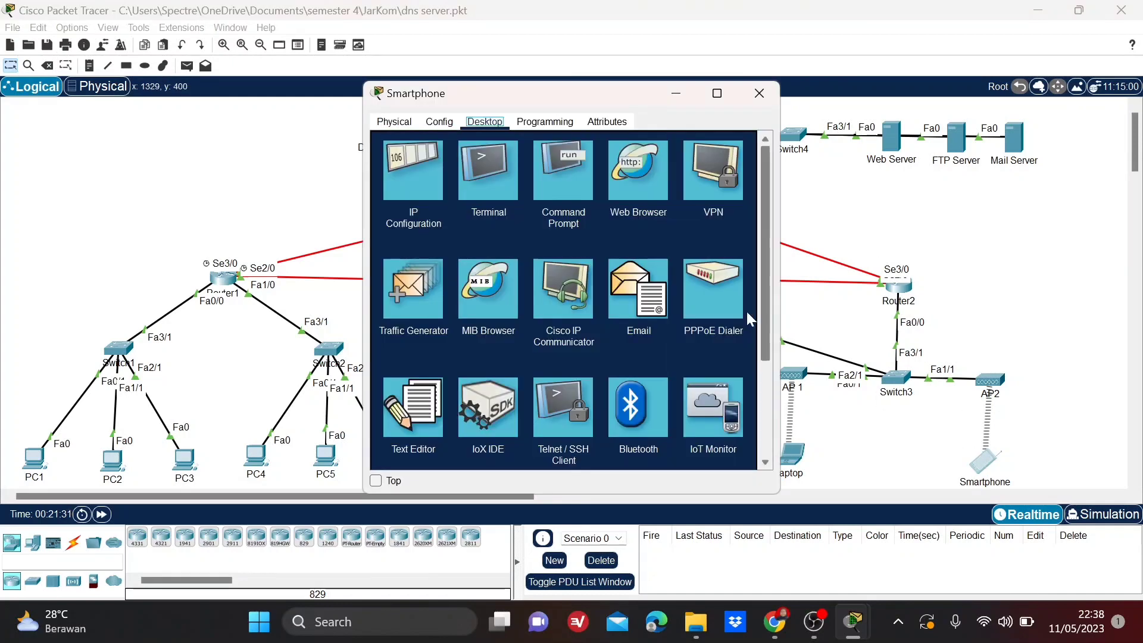
pyautogui.click(627, 184)
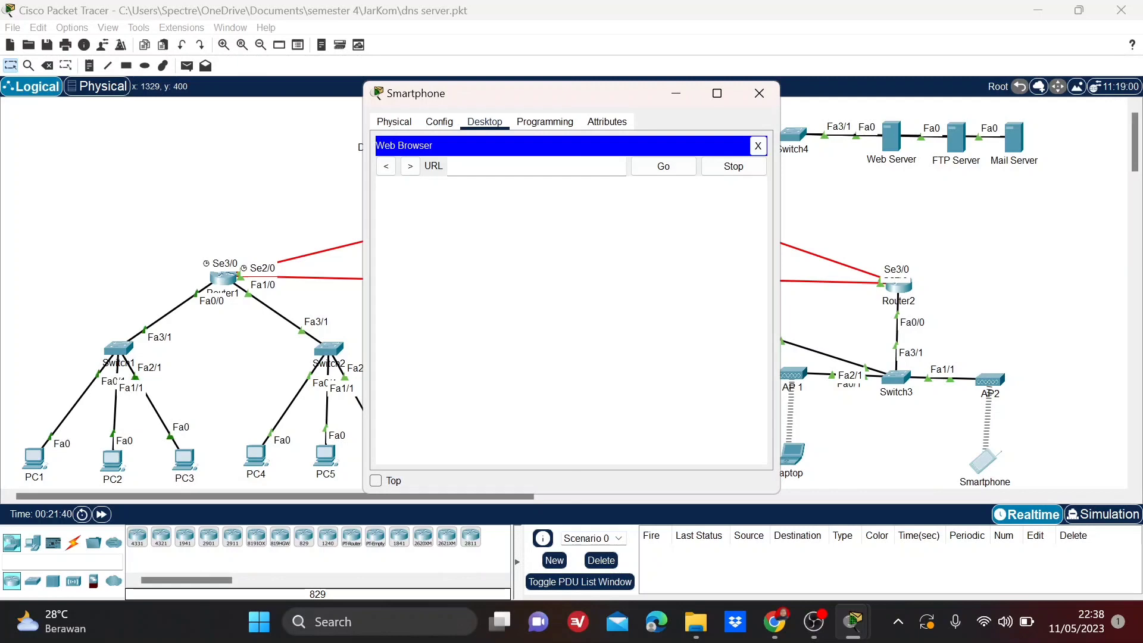
pyautogui.write('jarkom.com')
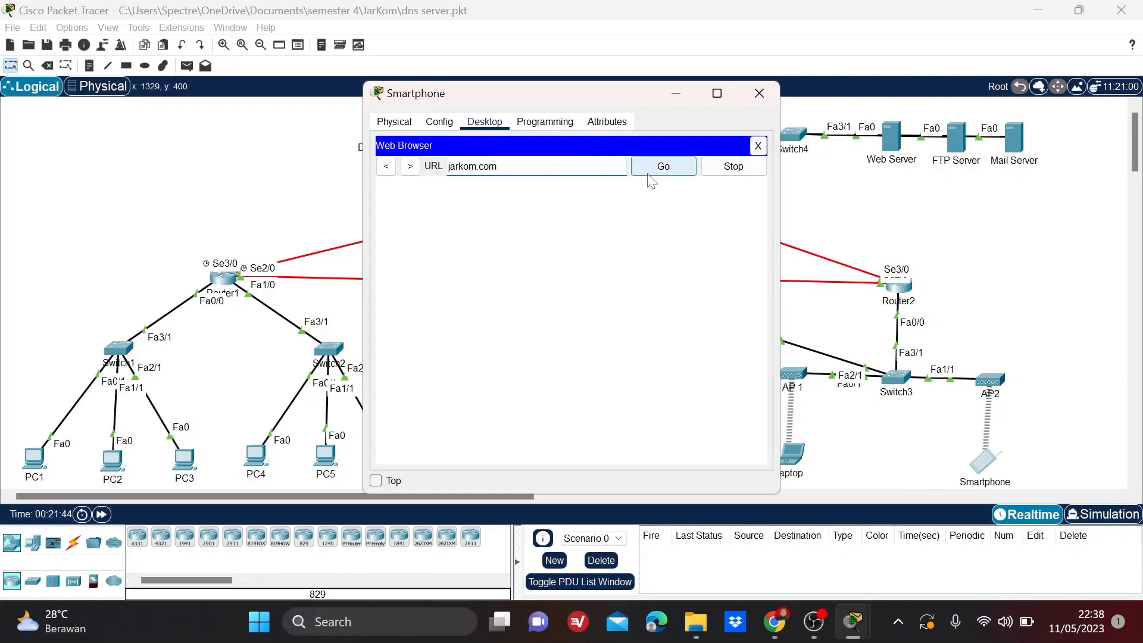
pyautogui.click(664, 167)
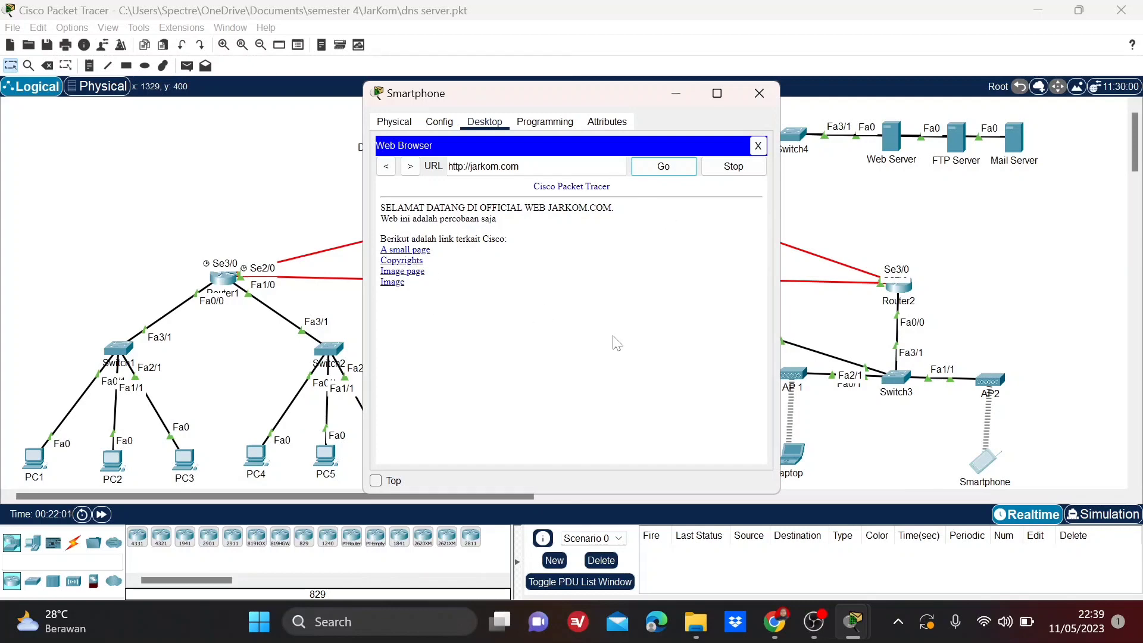
pyautogui.click(759, 94)
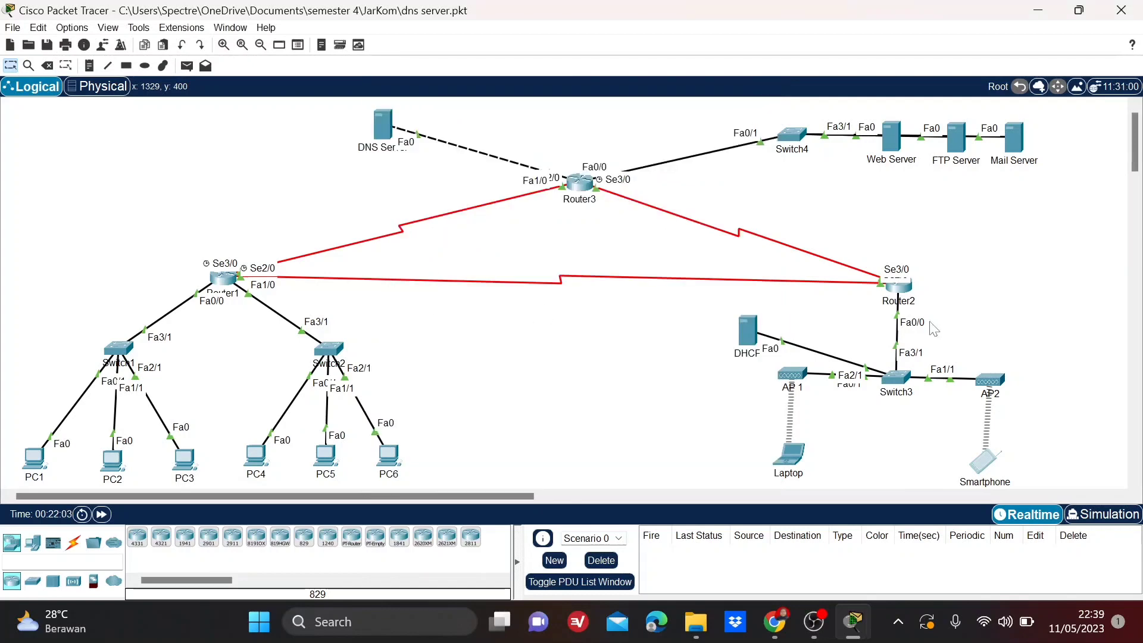
pyautogui.click(988, 463)
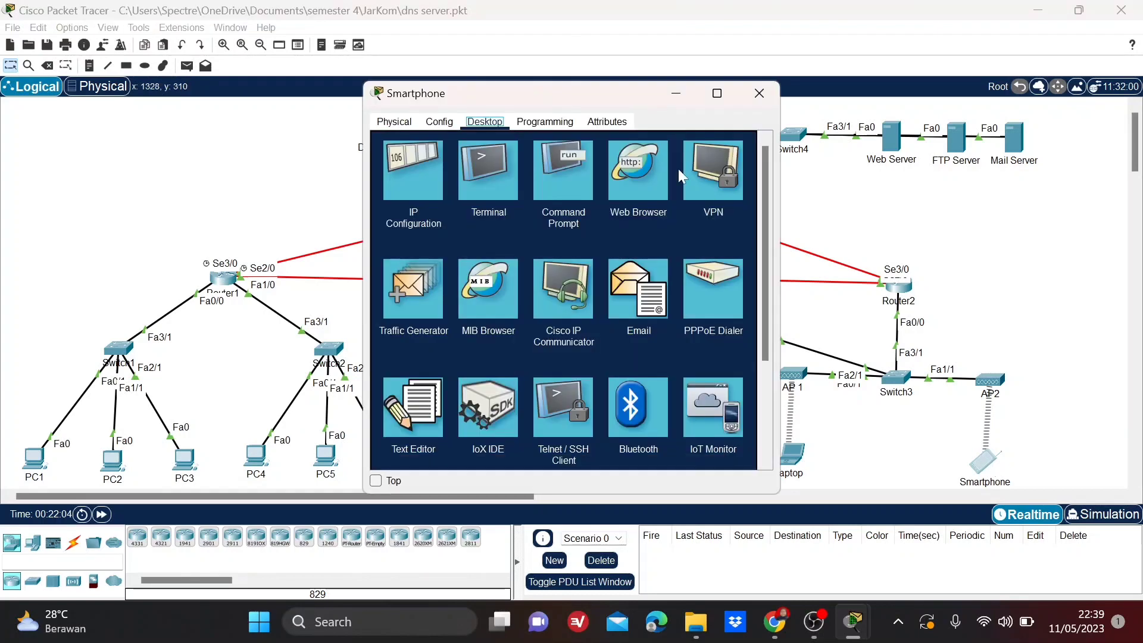
pyautogui.click(632, 162)
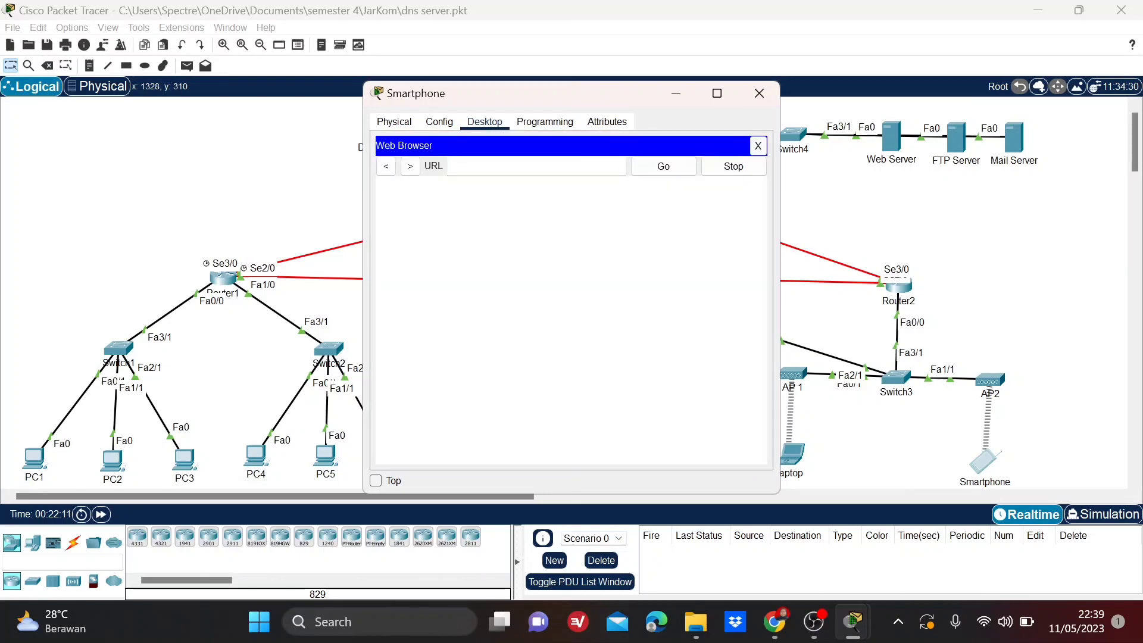
pyautogui.write('www.jarkom')
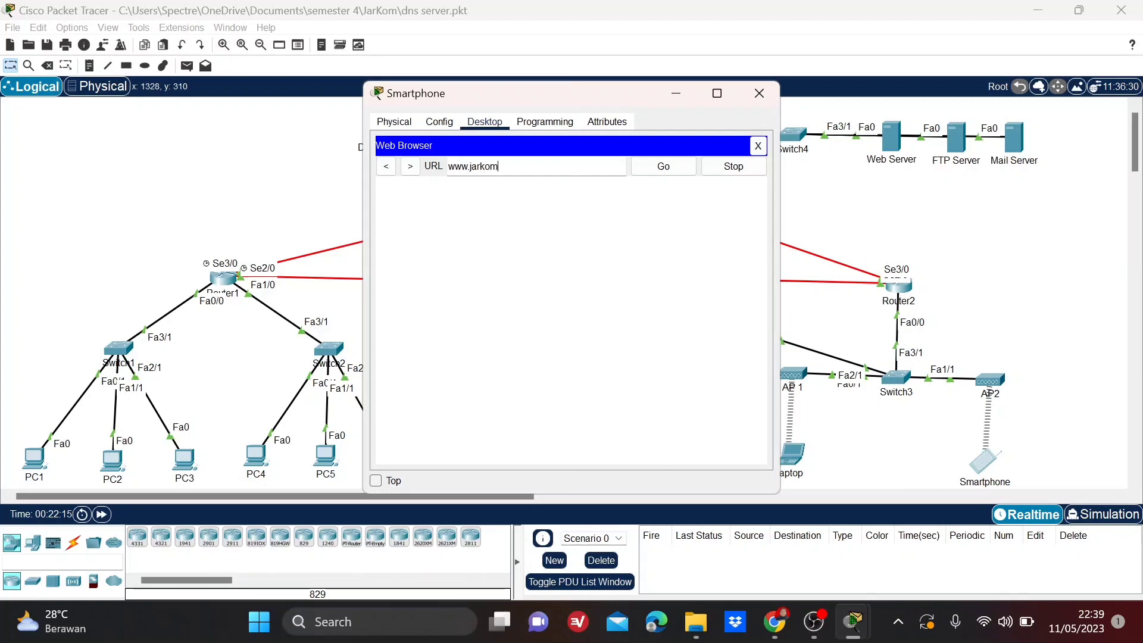
pyautogui.write('.com')
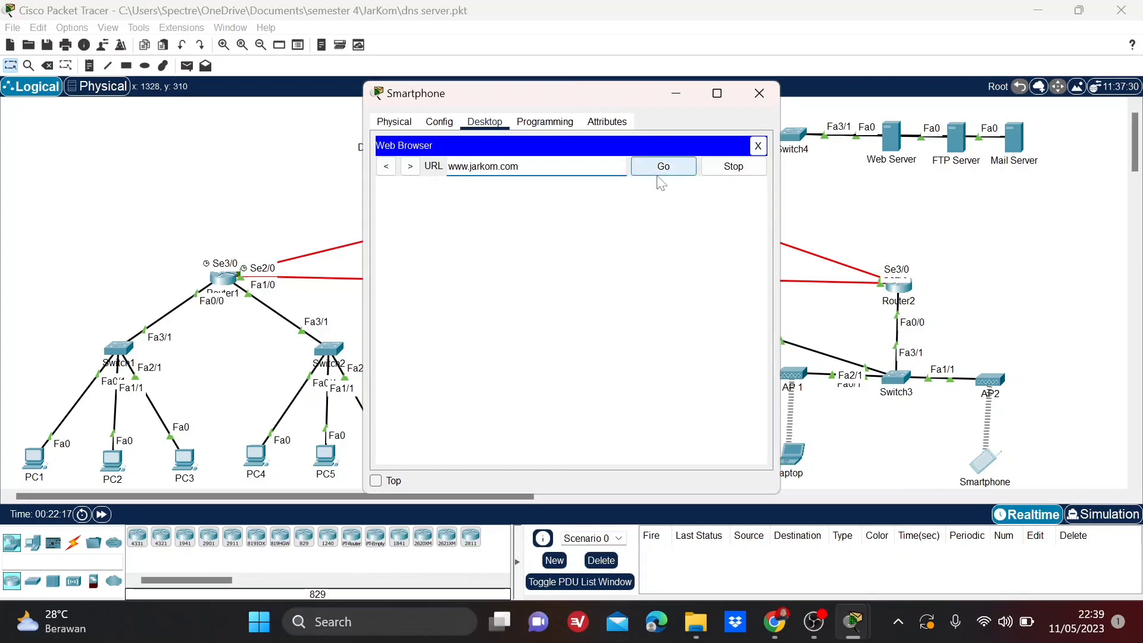
pyautogui.click(658, 171)
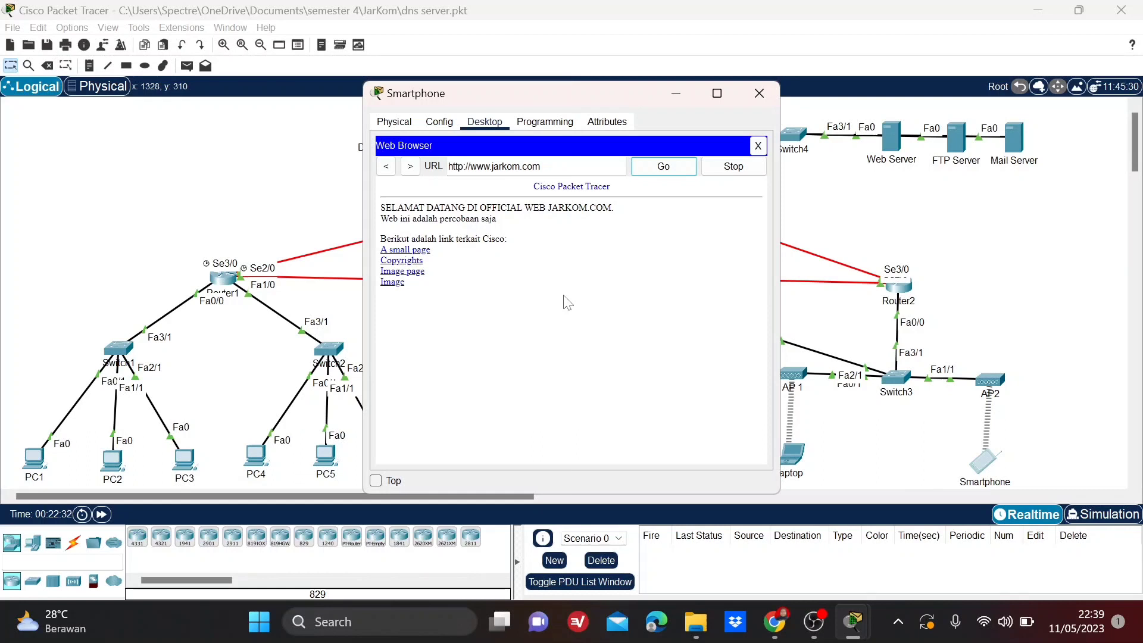
pyautogui.click(764, 90)
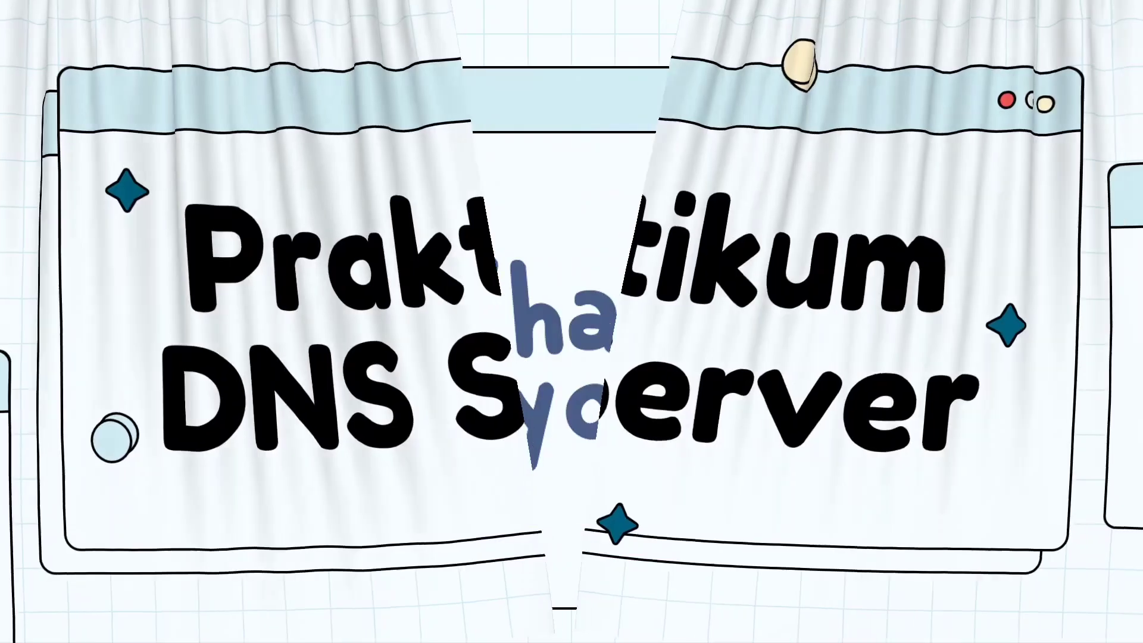